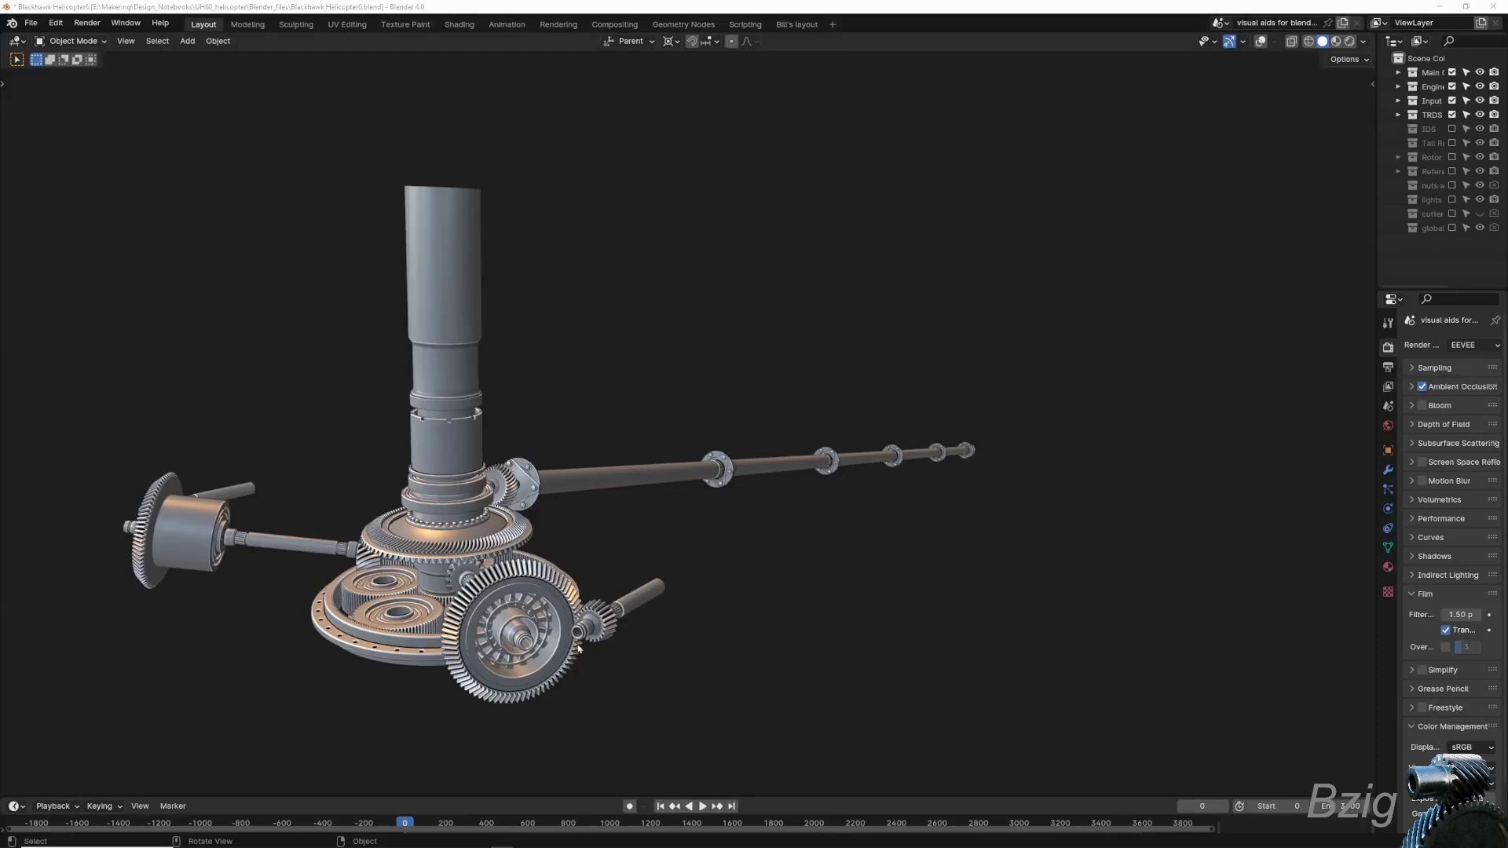
- Start playback so the gearbox's input shafts and gears rotate
{"action": "key", "text": "space"}
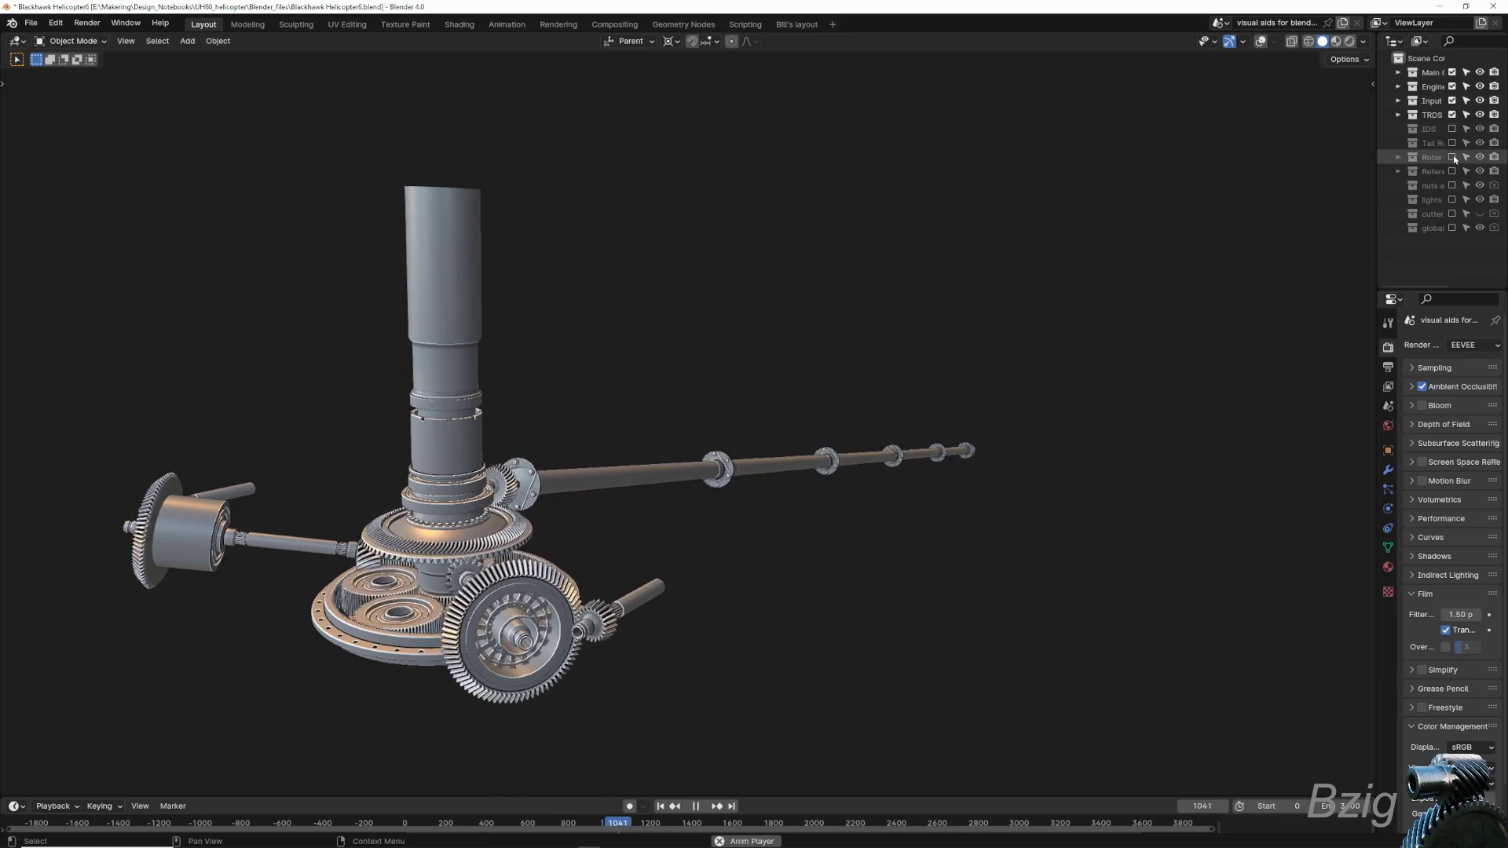
- Re-include the Rotor, IDS and Tail Rotor collections to show hub, blades, linkage rod and tail rotor
{"action": "left_click", "coordinate": [1451, 157]}
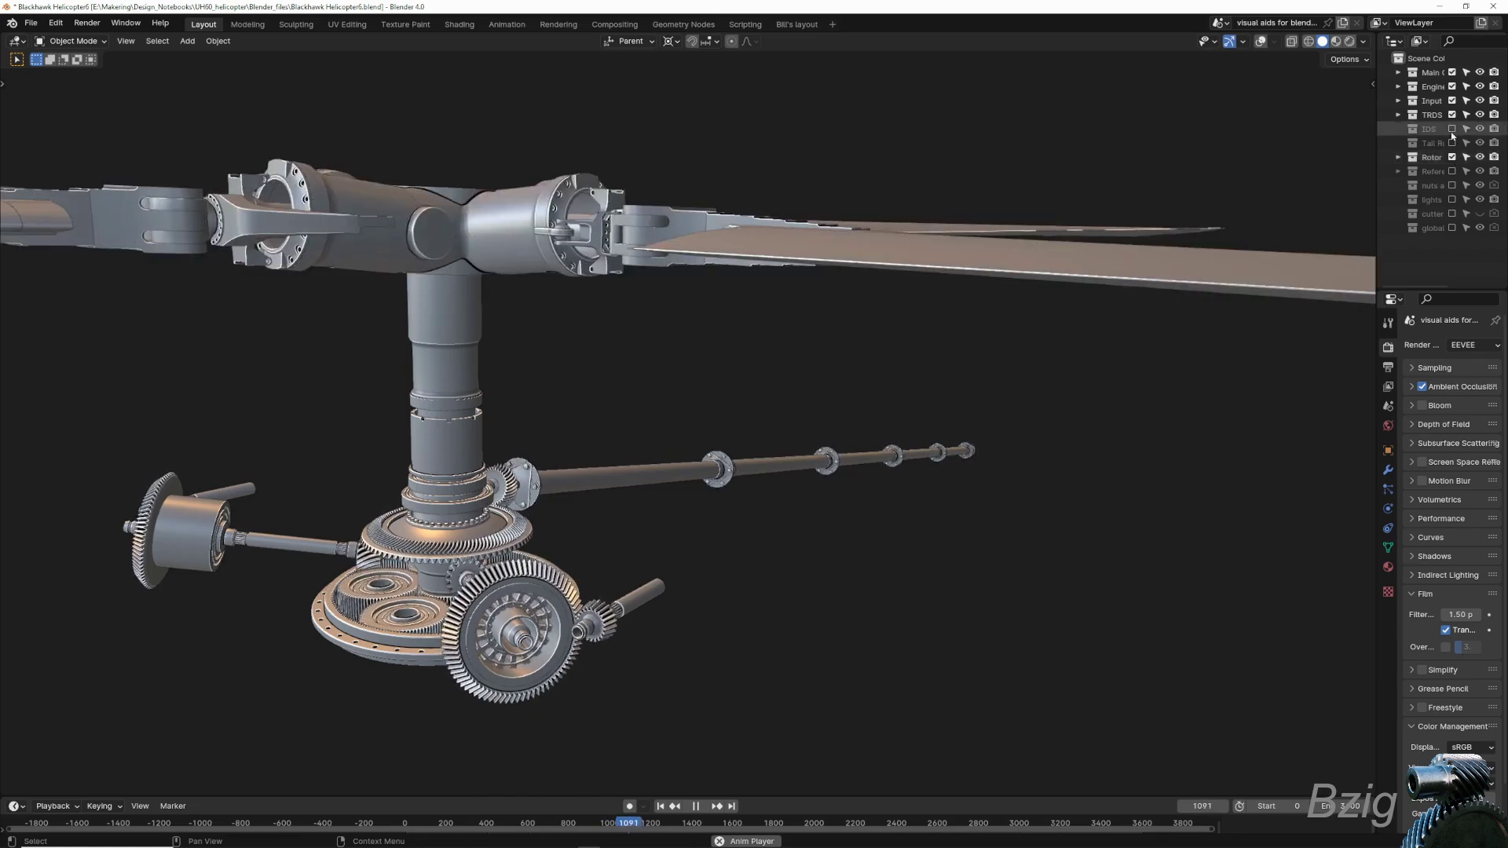
{"action": "left_click", "coordinate": [1452, 129]}
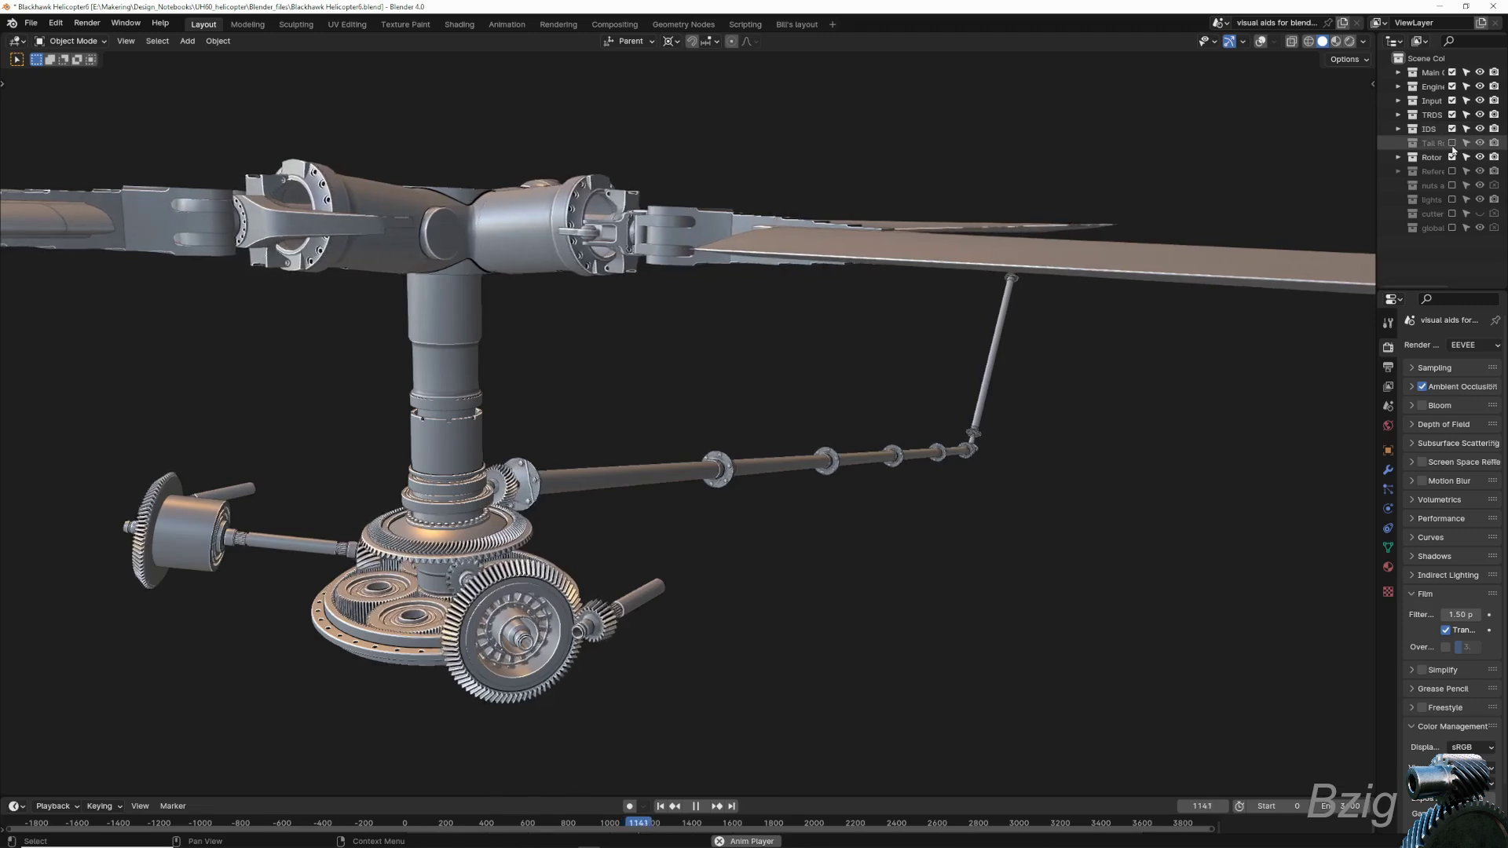
{"action": "left_click", "coordinate": [1451, 142]}
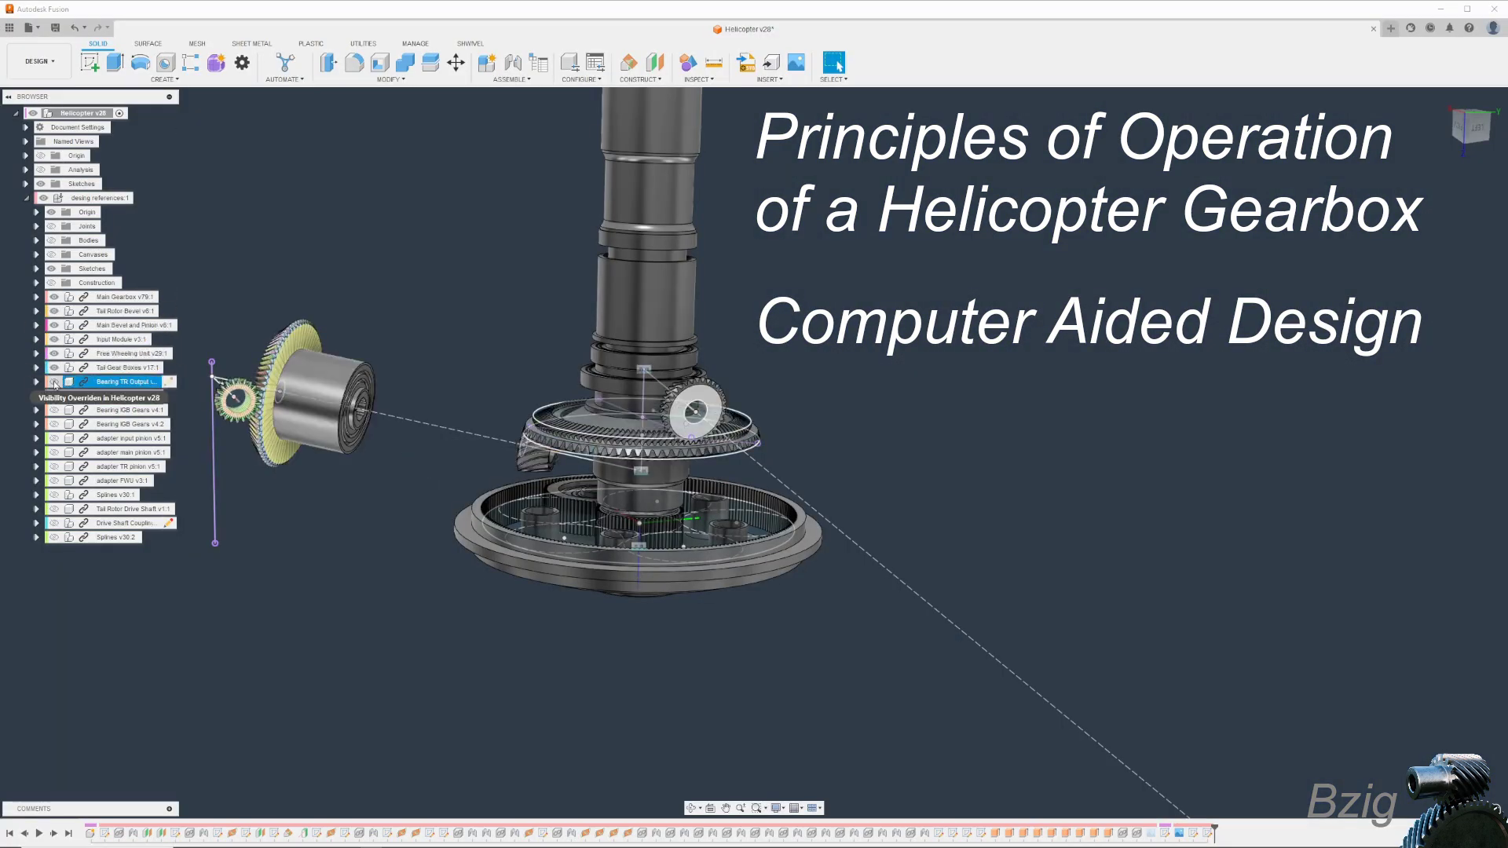
- Show the free wheeling unit and tail rotor shaft, then play the drivetrain from frame 354 zoomed in
{"action": "left_click", "coordinate": [54, 509]}
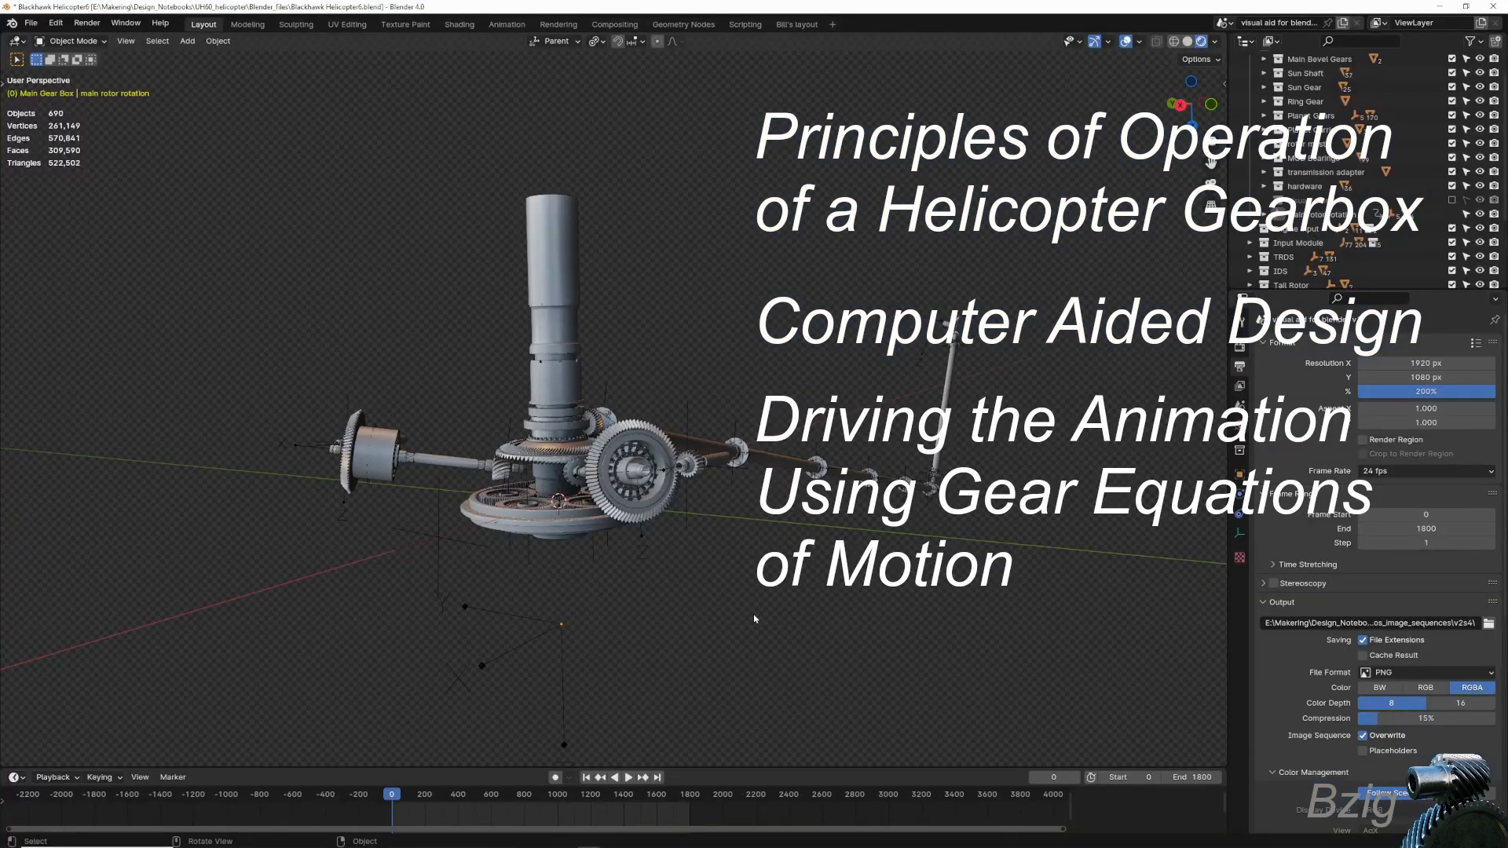
{"action": "scroll", "coordinate": [715, 587], "scroll_direction": "up", "scroll_amount": 5}
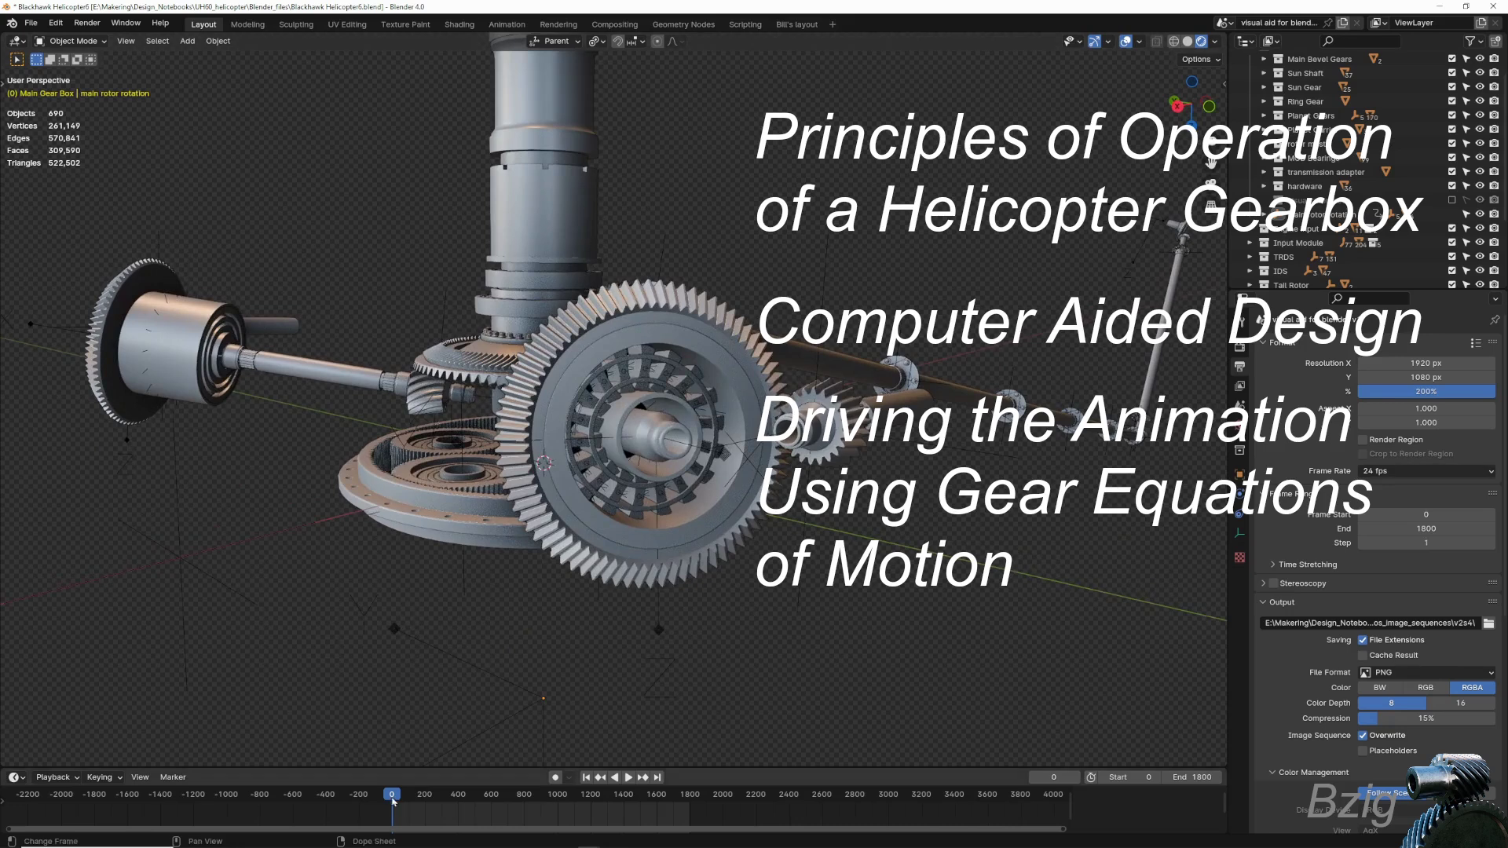
{"action": "left_click", "coordinate": [450, 795]}
{"action": "key", "text": "space"}
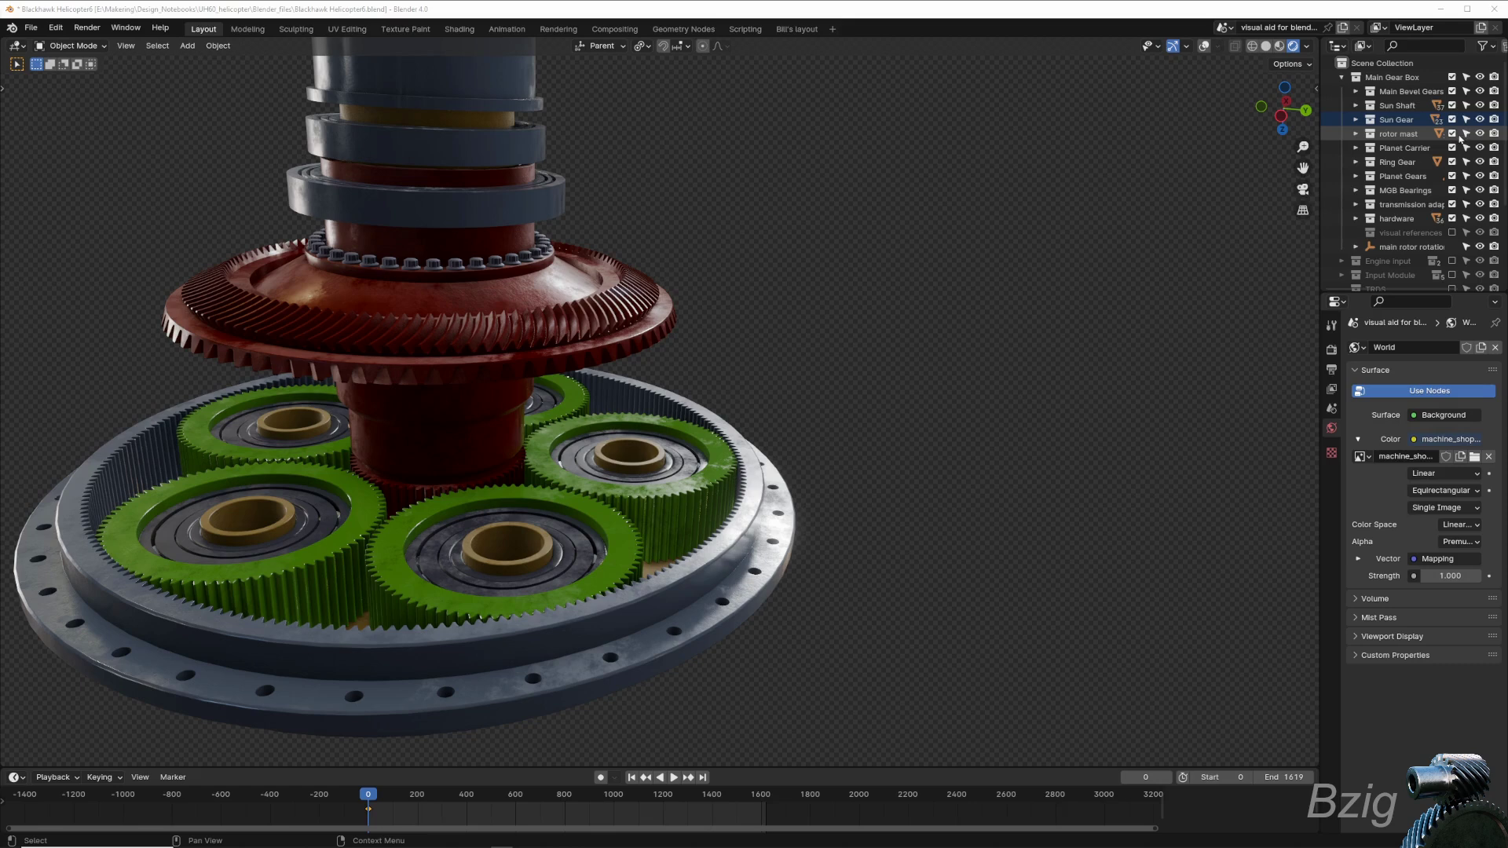
- Hide rotor mast through transmission adapter, bevel gears and sun shaft; show Planet Gears and Ring Gear
{"action": "left_click_drag", "start_coordinate": [1453, 135], "coordinate": [1452, 220]}
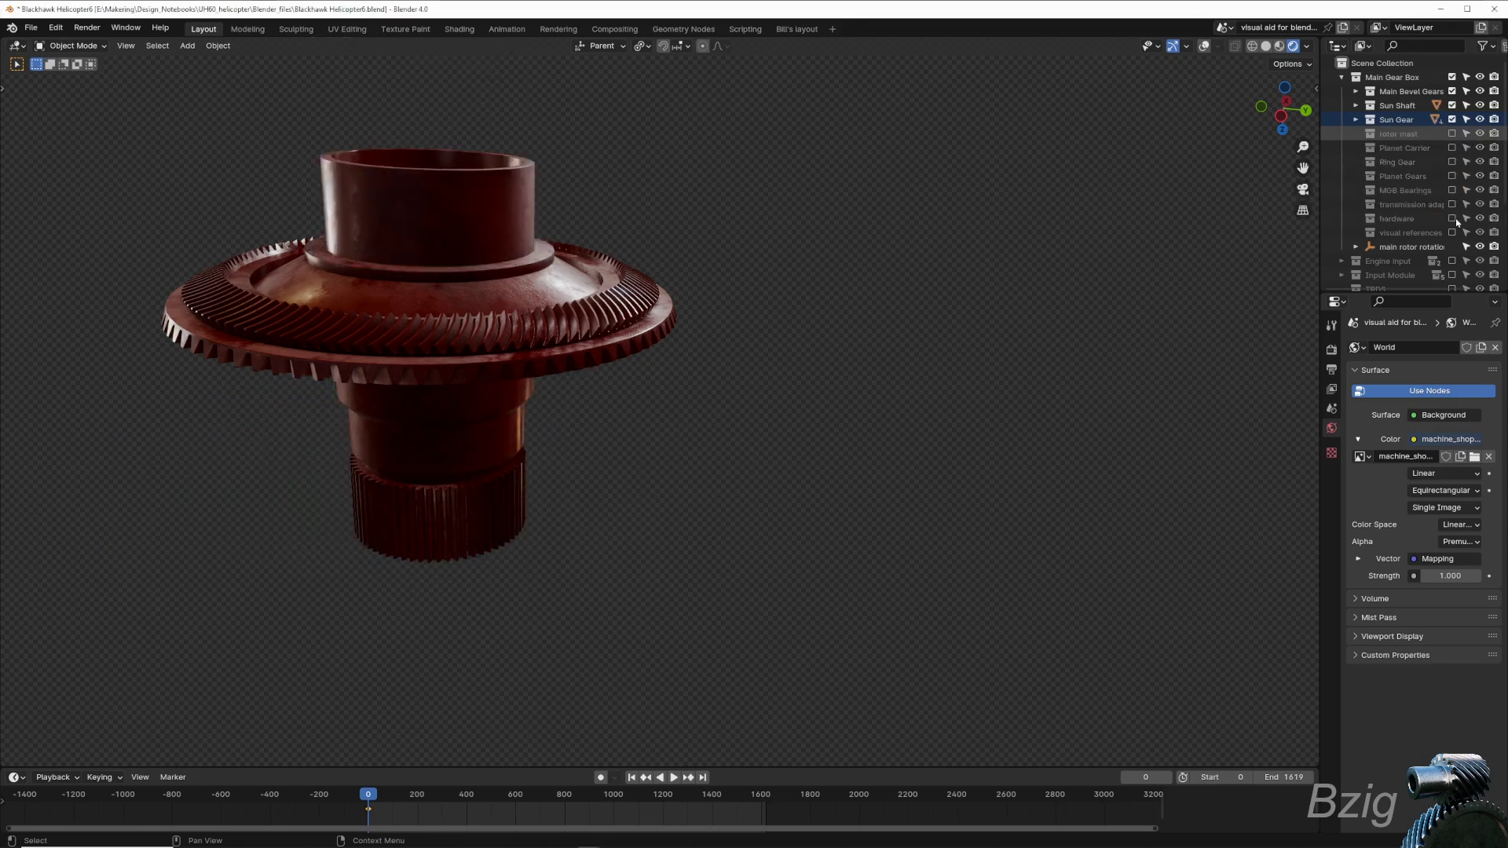
{"action": "key", "text": "space"}
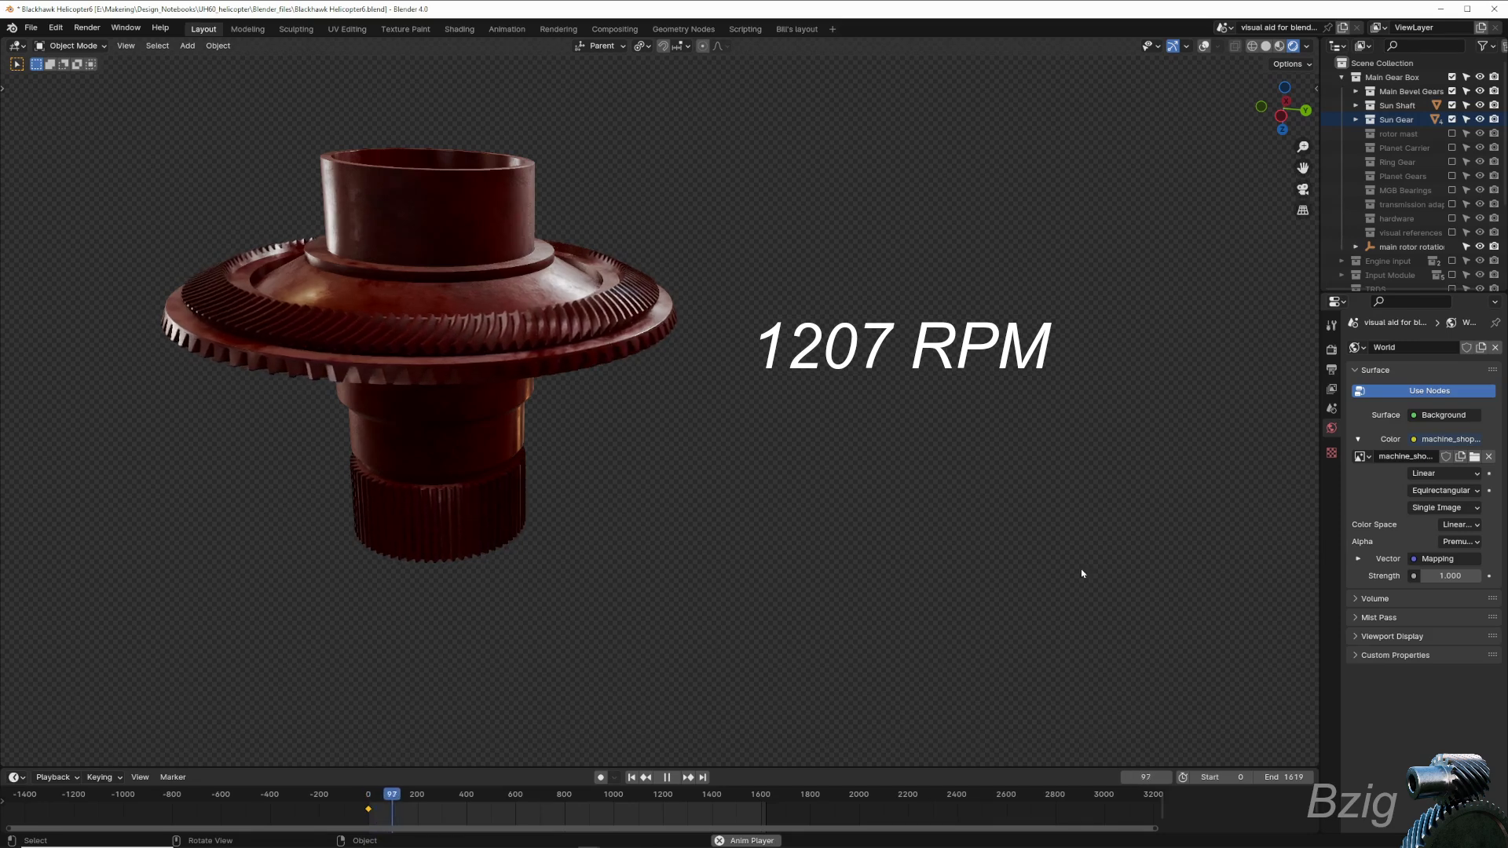
{"action": "left_click", "coordinate": [1452, 92]}
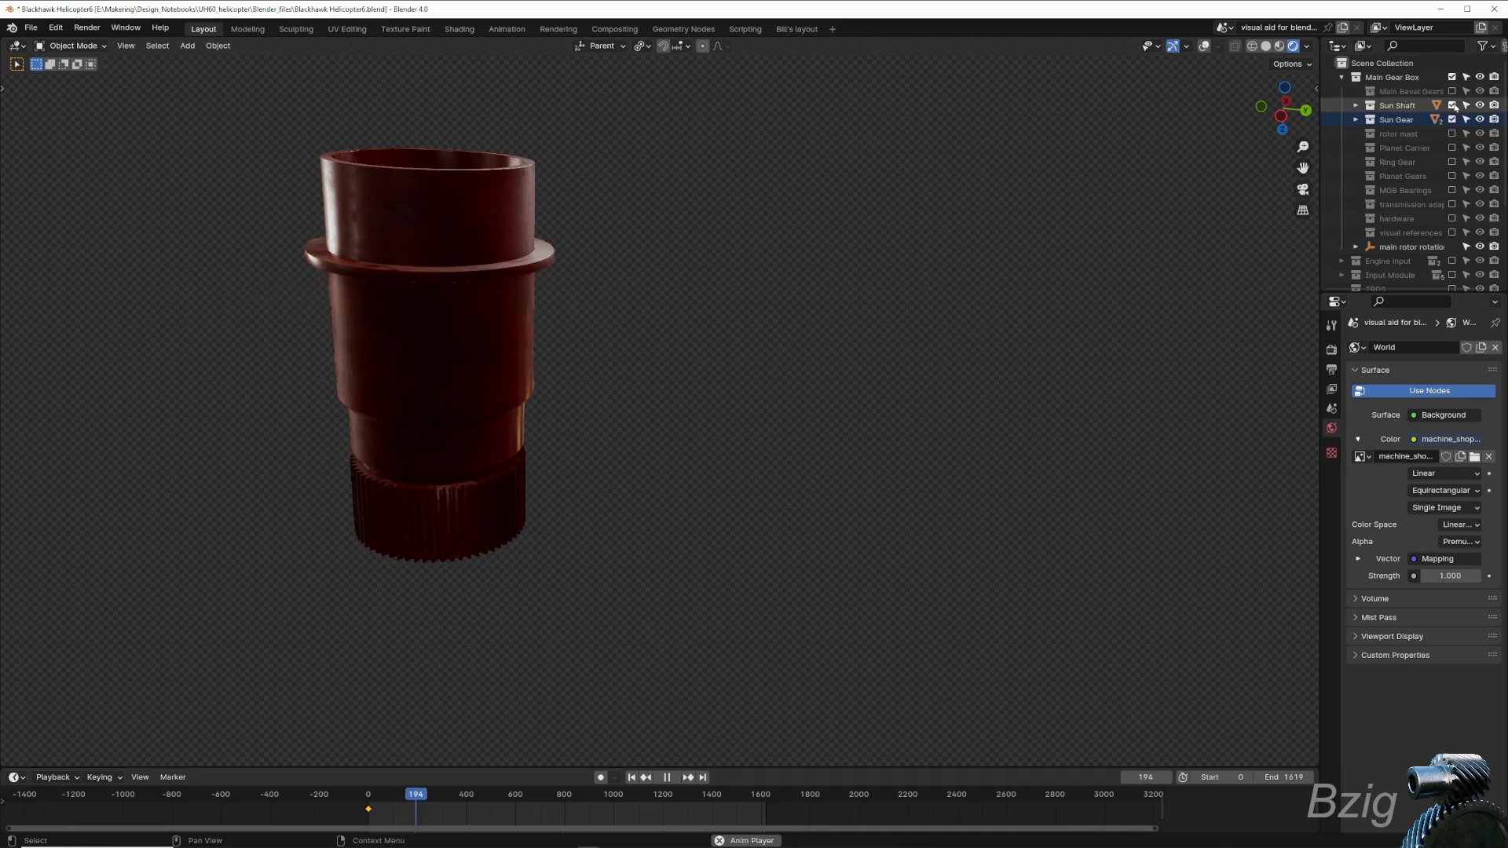
{"action": "left_click", "coordinate": [1452, 105]}
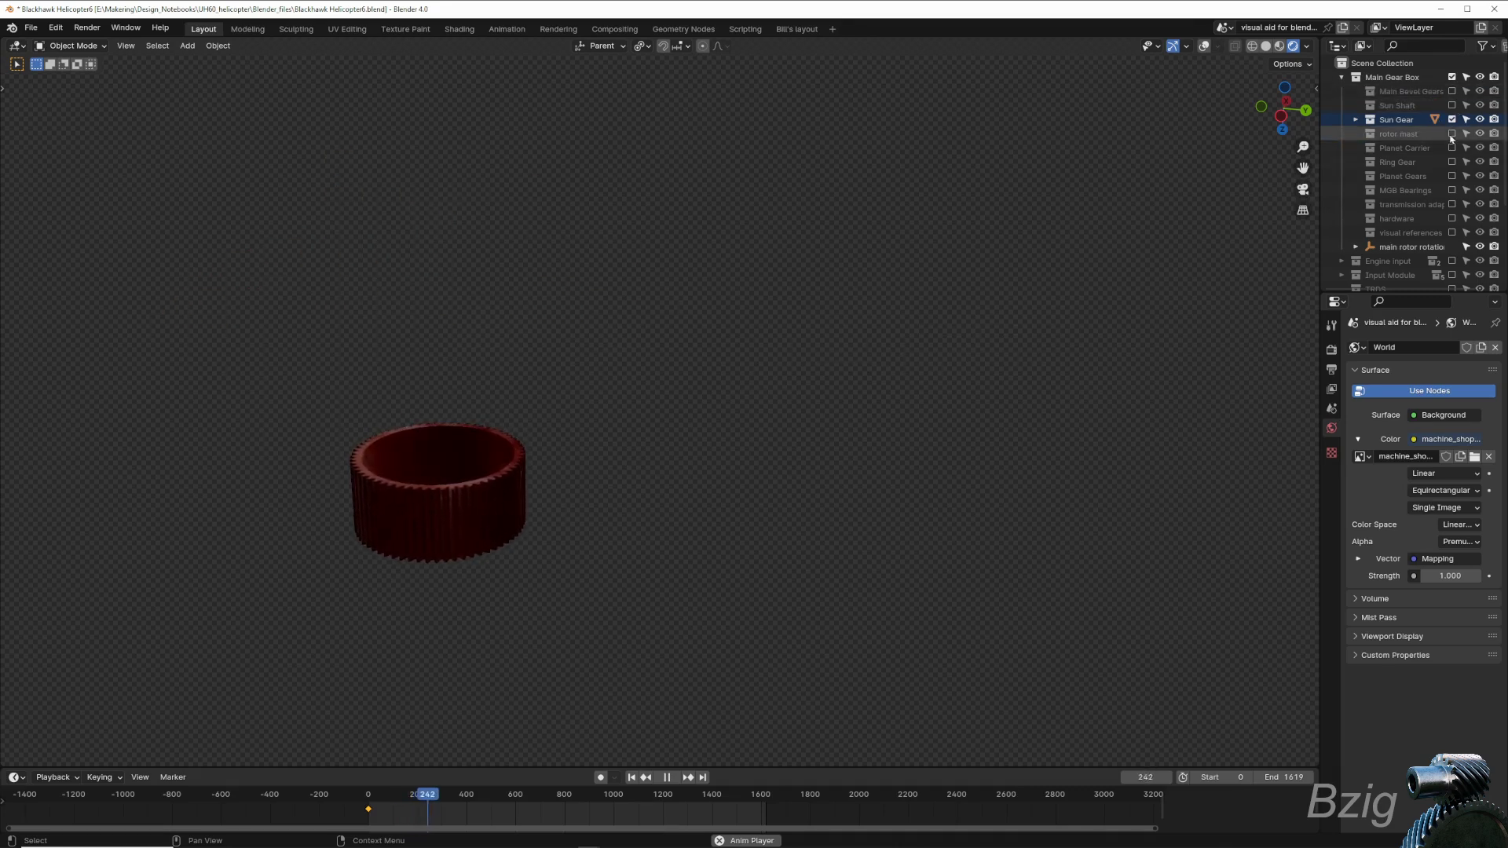
{"action": "left_click", "coordinate": [1452, 176]}
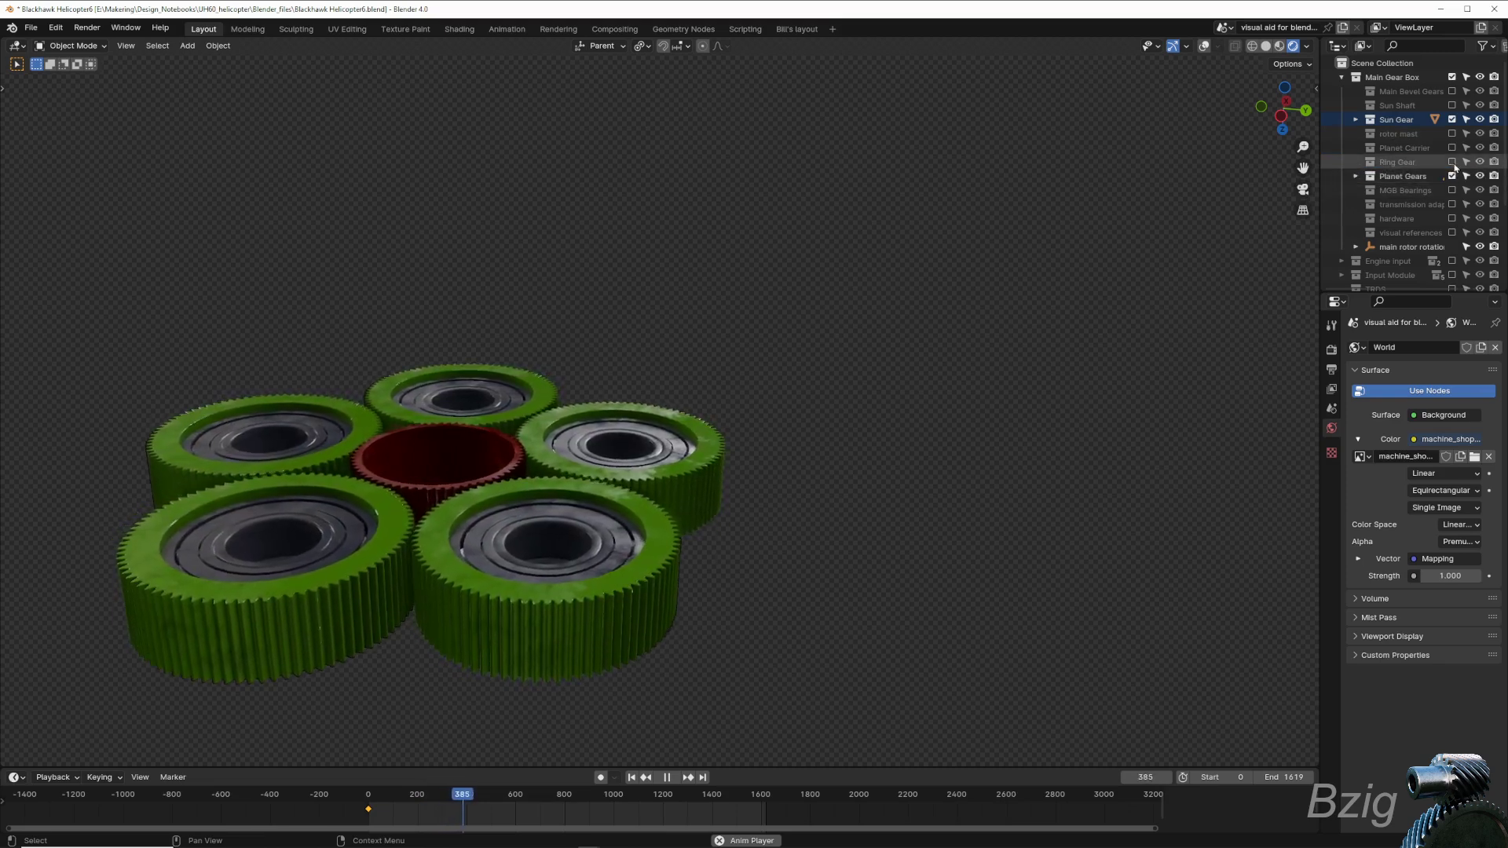
{"action": "left_click", "coordinate": [1451, 162]}
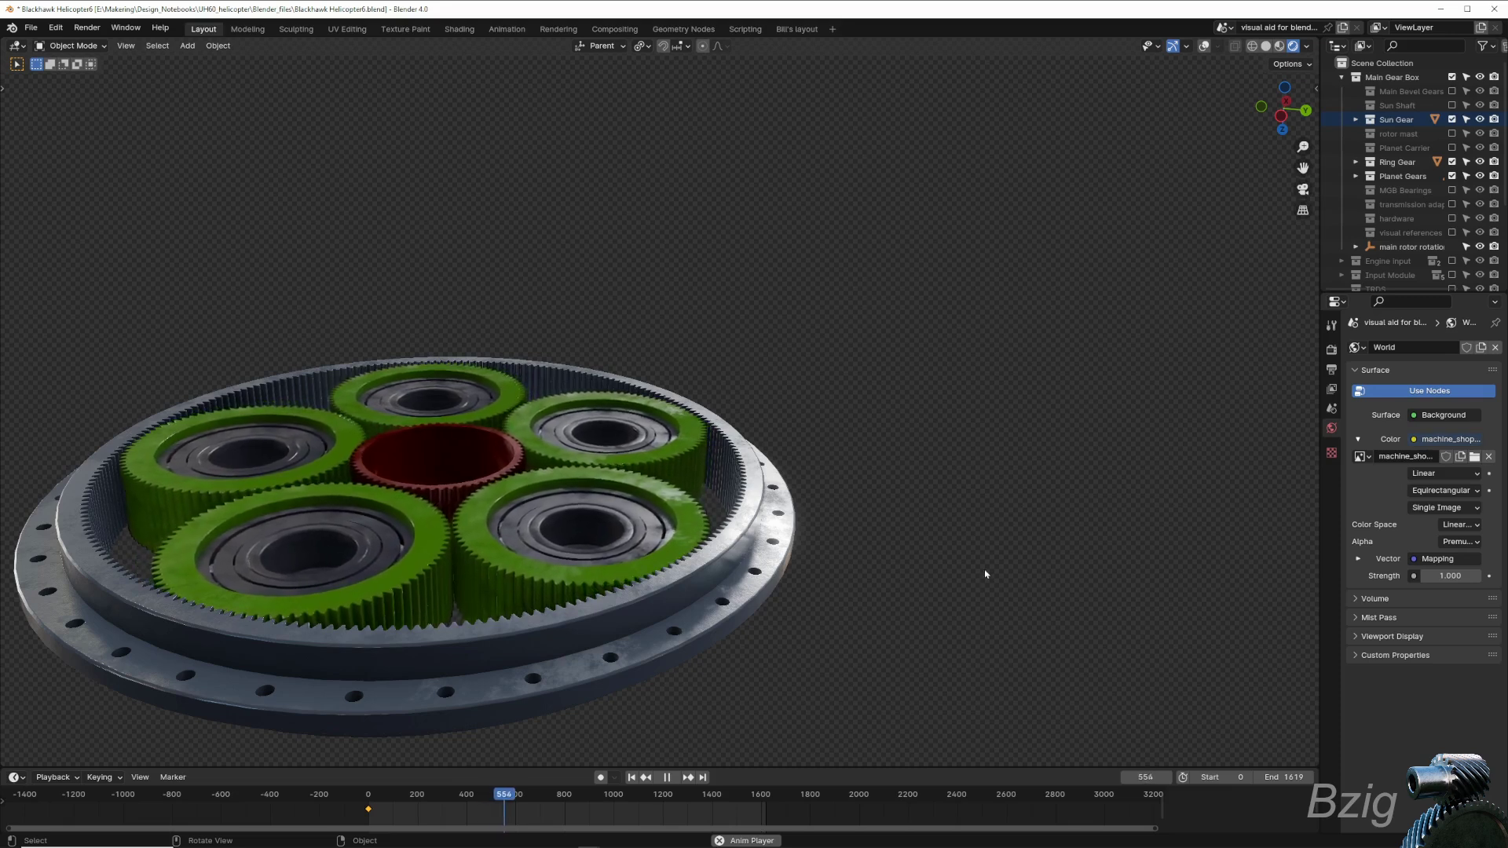
- Zoom out, tilt the view down onto the gearbox, and include the visual references collection
{"action": "scroll", "coordinate": [955, 568], "scroll_direction": "down", "scroll_amount": 2}
{"action": "middle_click_drag", "start_coordinate": [955, 568], "coordinate": [947, 564]}
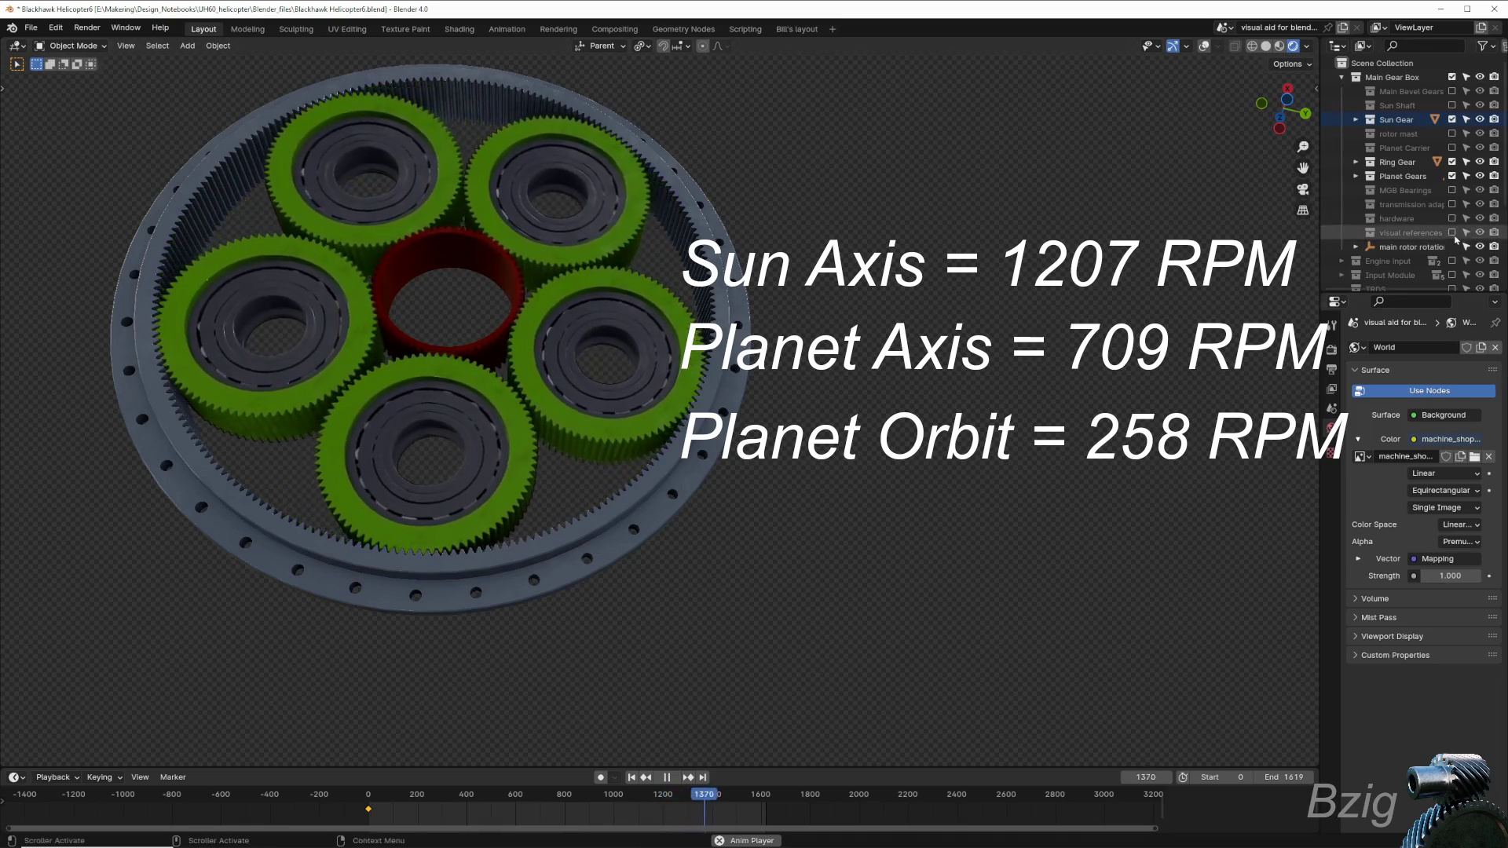
{"action": "left_click", "coordinate": [1452, 232]}
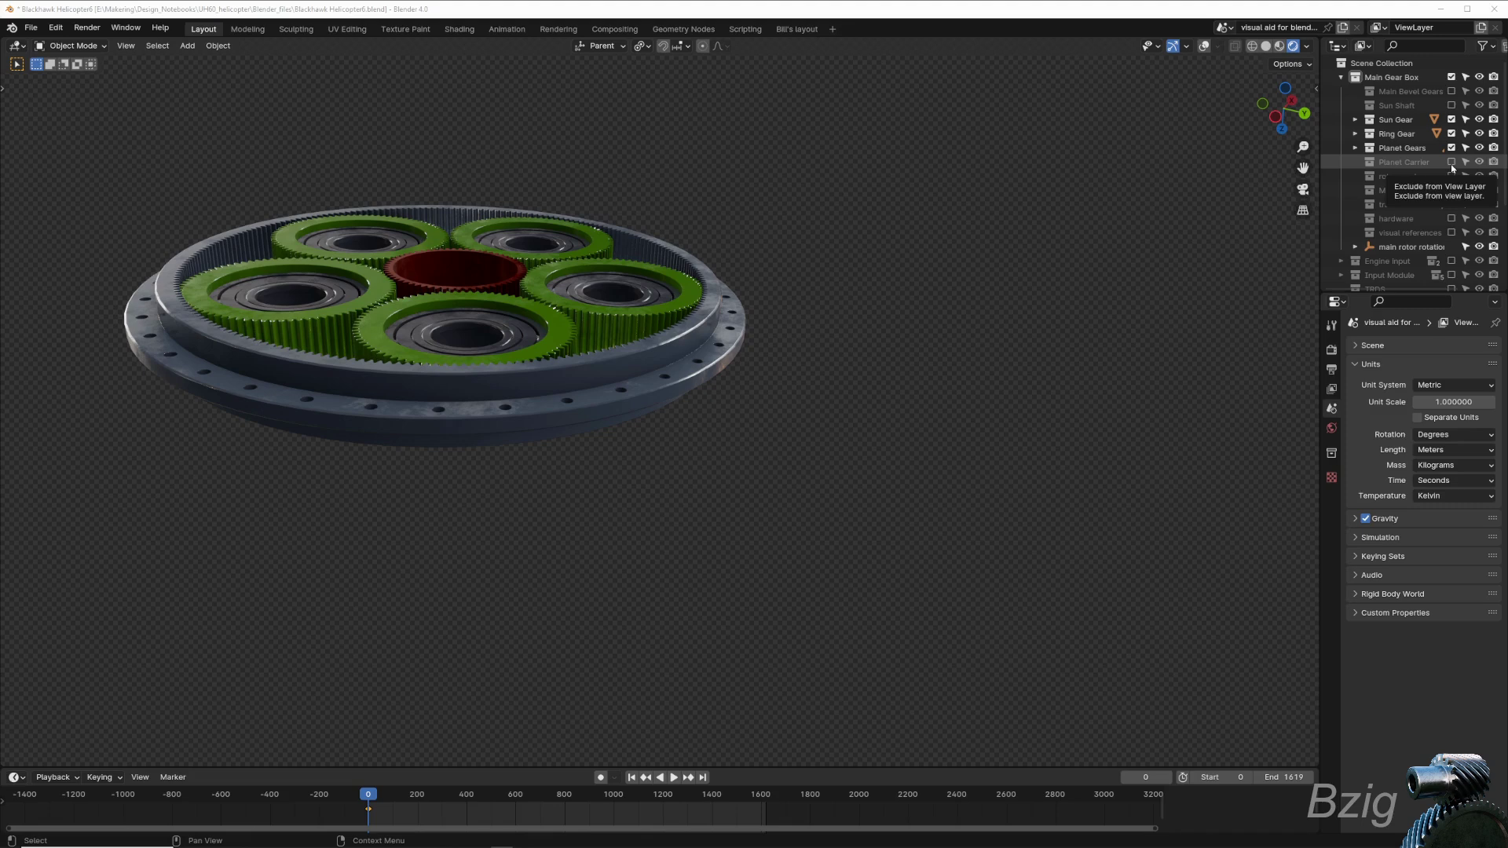
- Show the Planet Carrier and rotor mast, play the animation, and briefly toggle the Sun Shaft
{"action": "left_click", "coordinate": [1452, 161]}
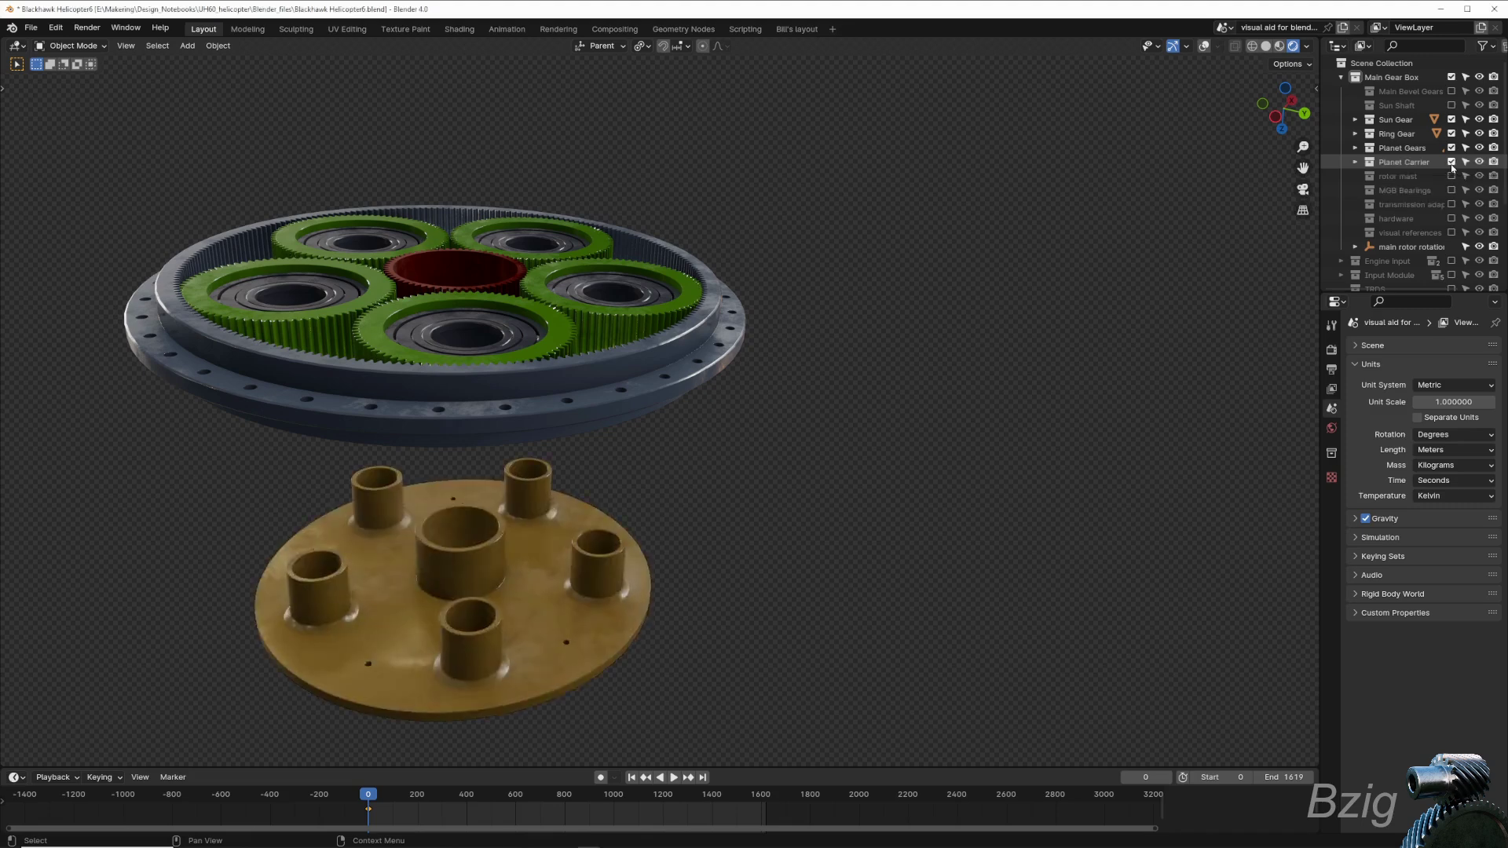
{"action": "left_click", "coordinate": [1451, 176]}
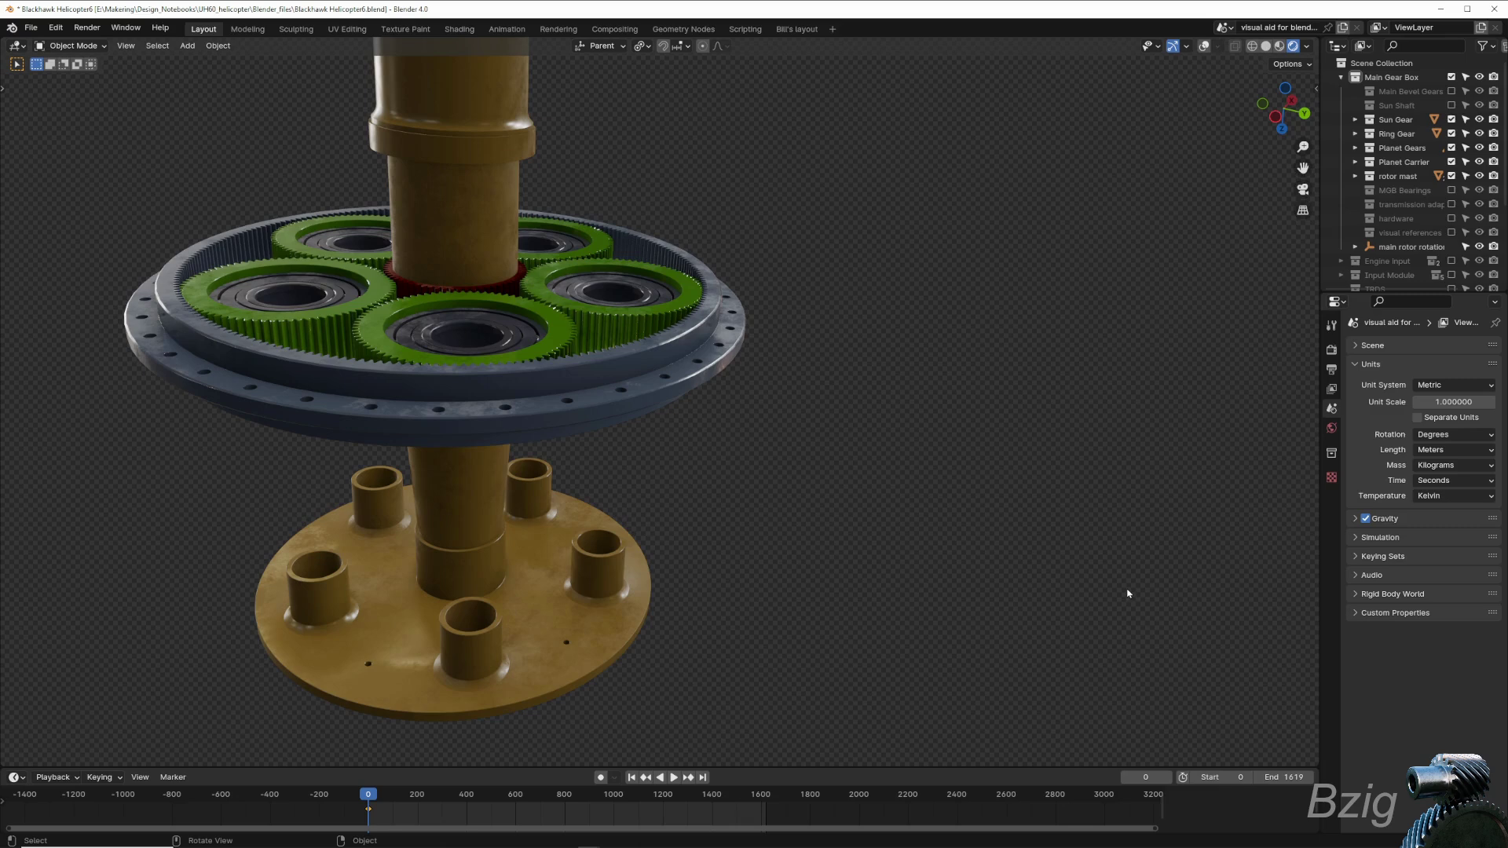
{"action": "key", "text": "space"}
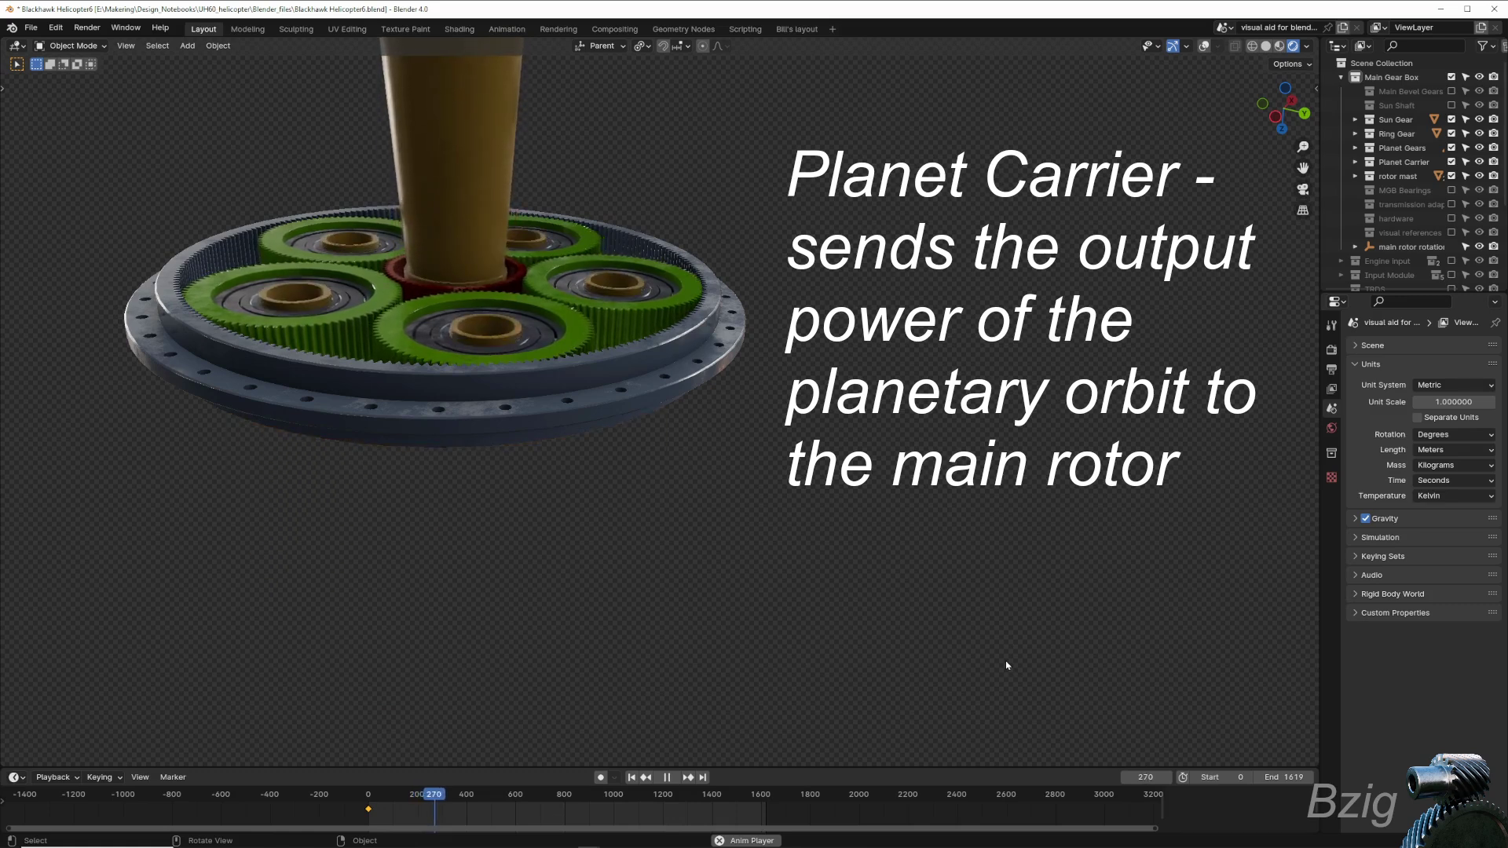
{"action": "left_click", "coordinate": [1453, 106]}
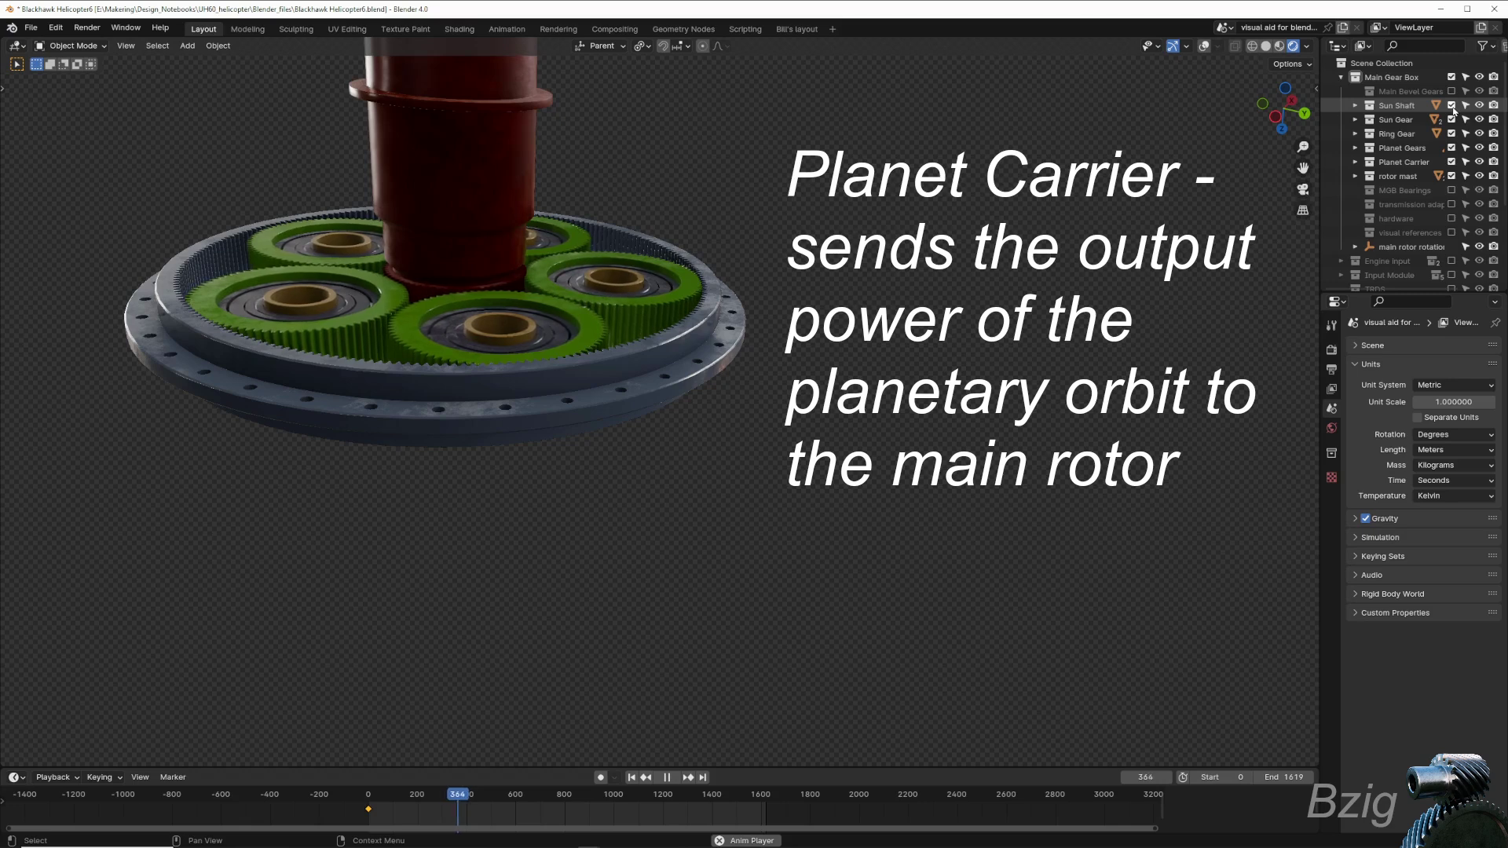
{"action": "left_click", "coordinate": [1452, 106]}
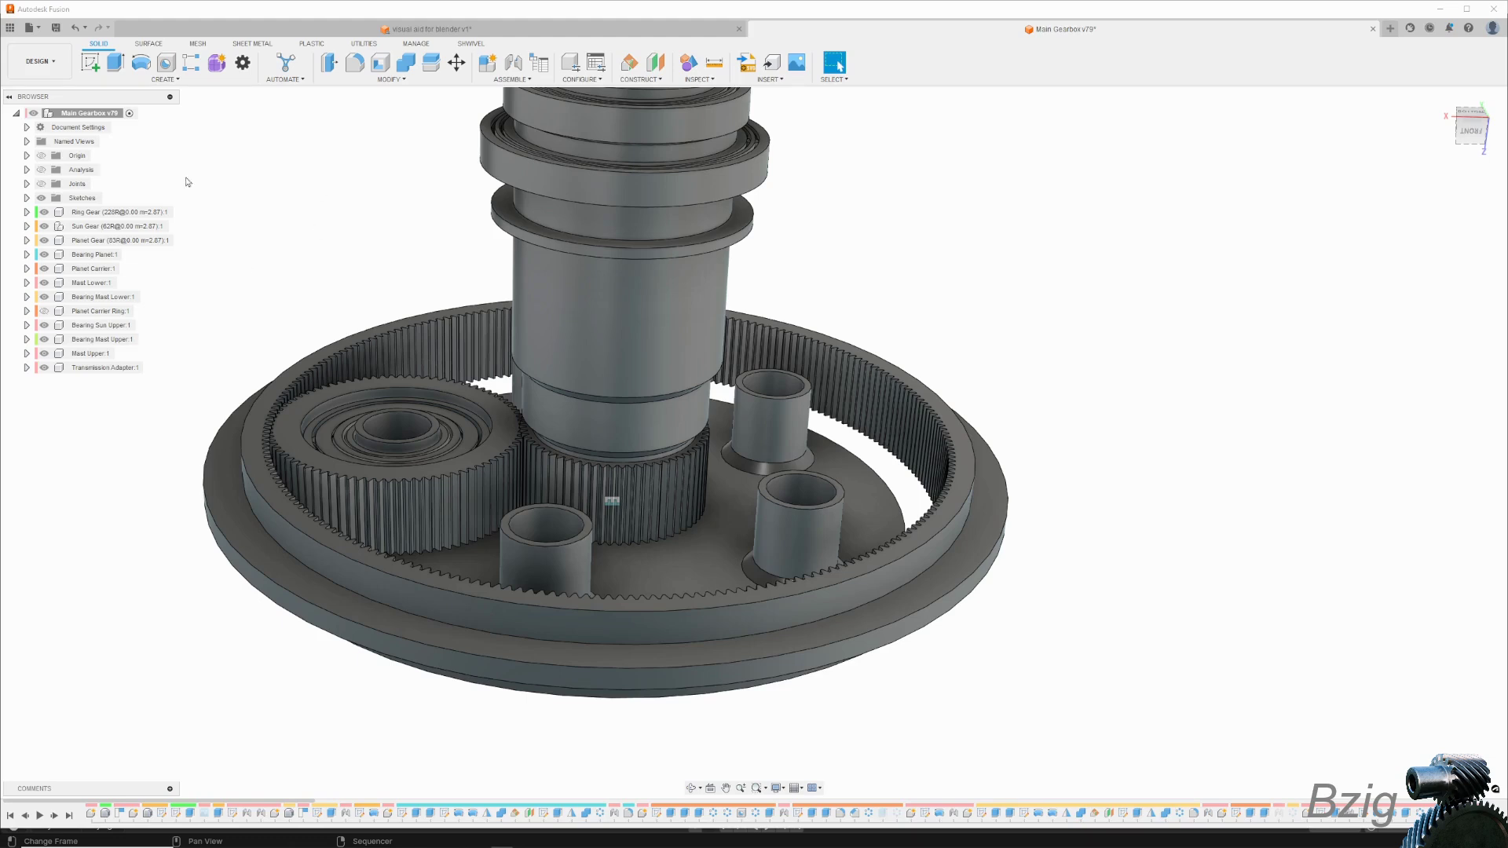
- Show the gearbox's cross-section via the Analysis toggle, then restore the whole gearbox
{"action": "left_click", "coordinate": [41, 170]}
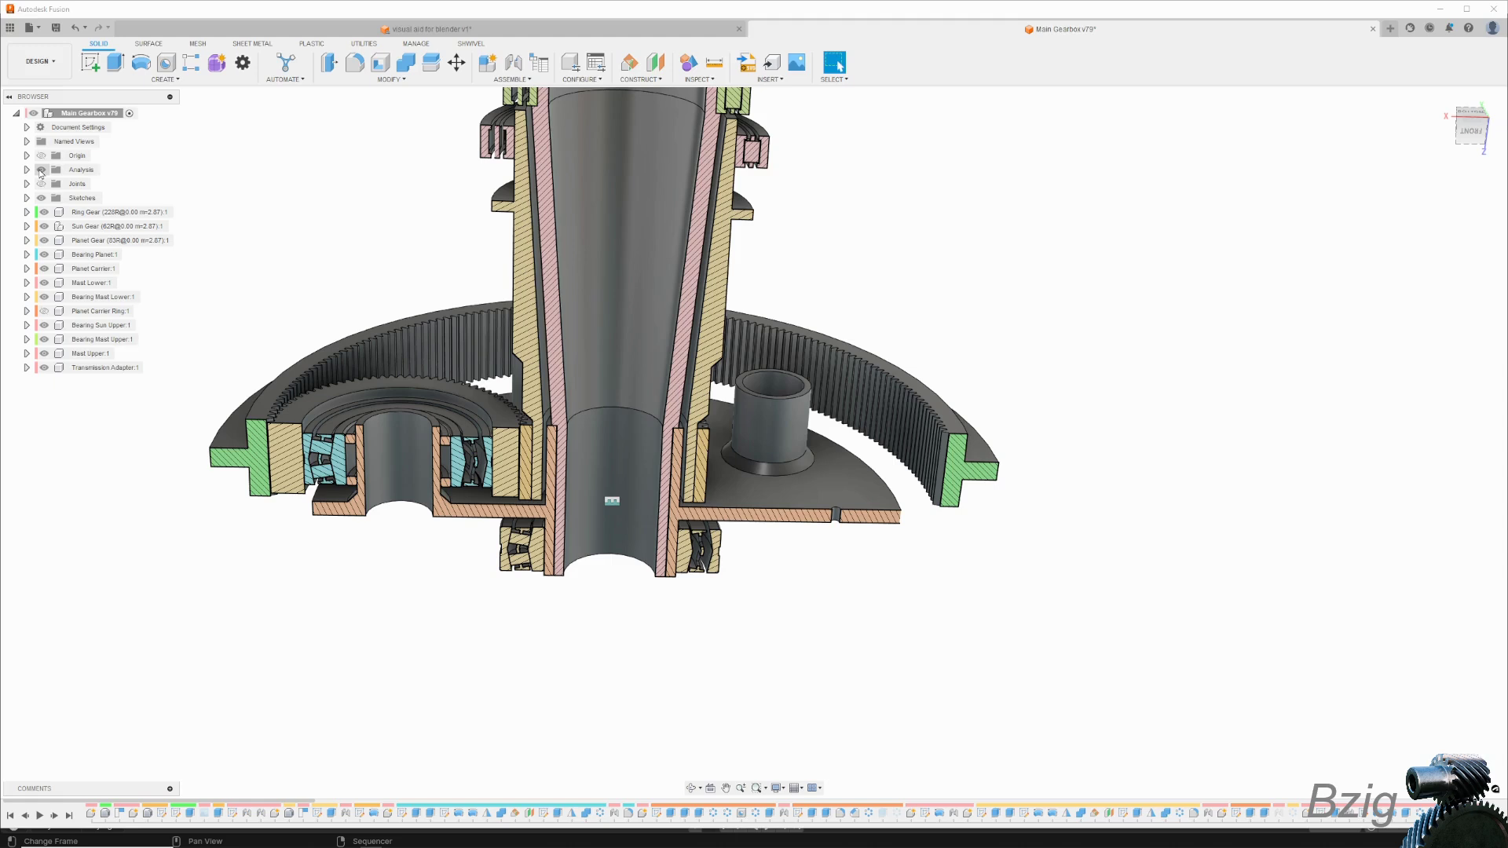
{"action": "left_click", "coordinate": [41, 170]}
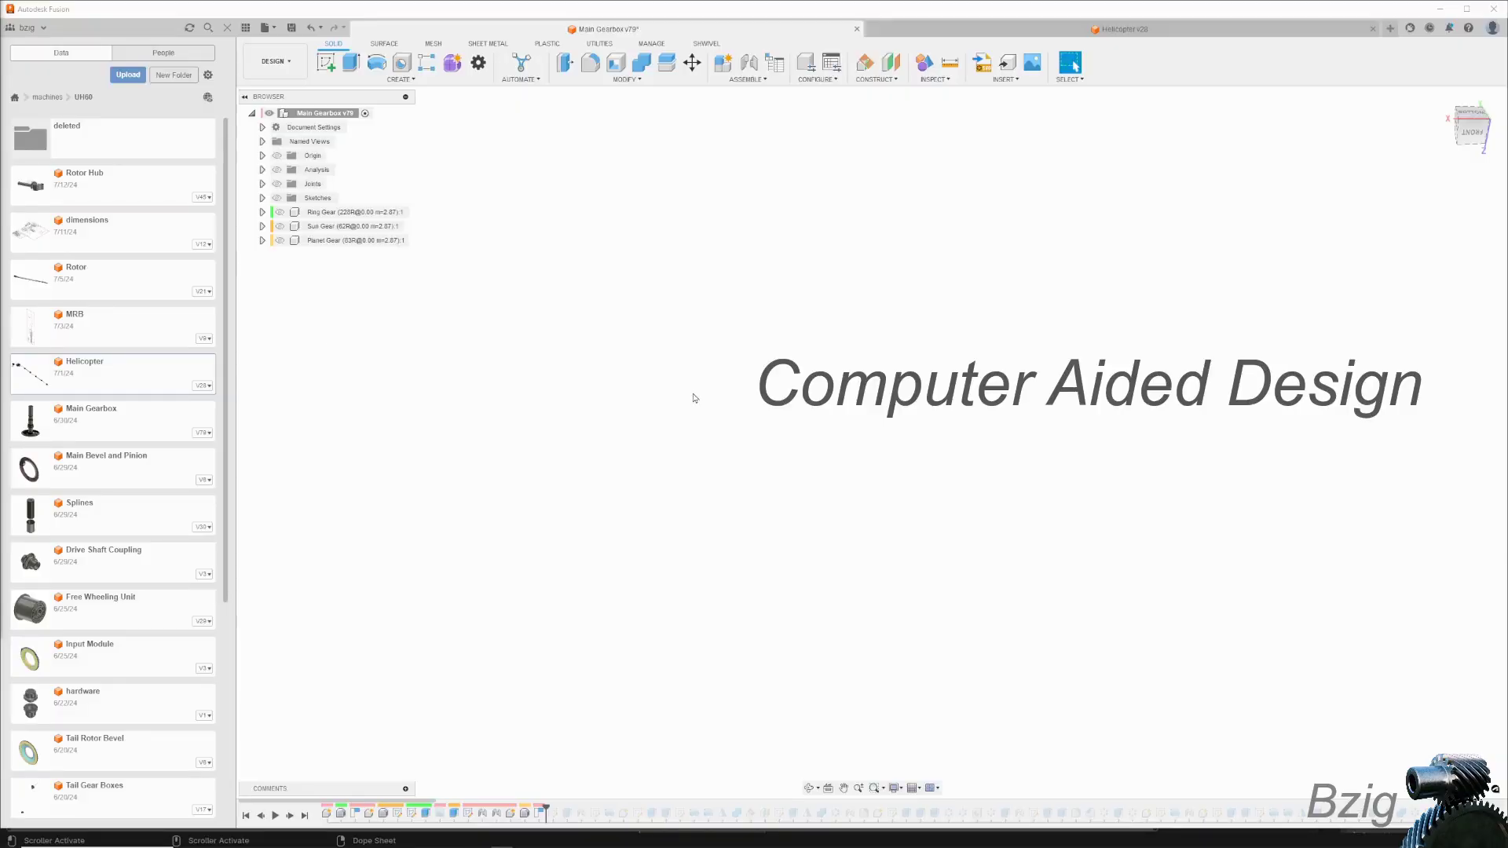
{"action": "left_click", "coordinate": [388, 83]}
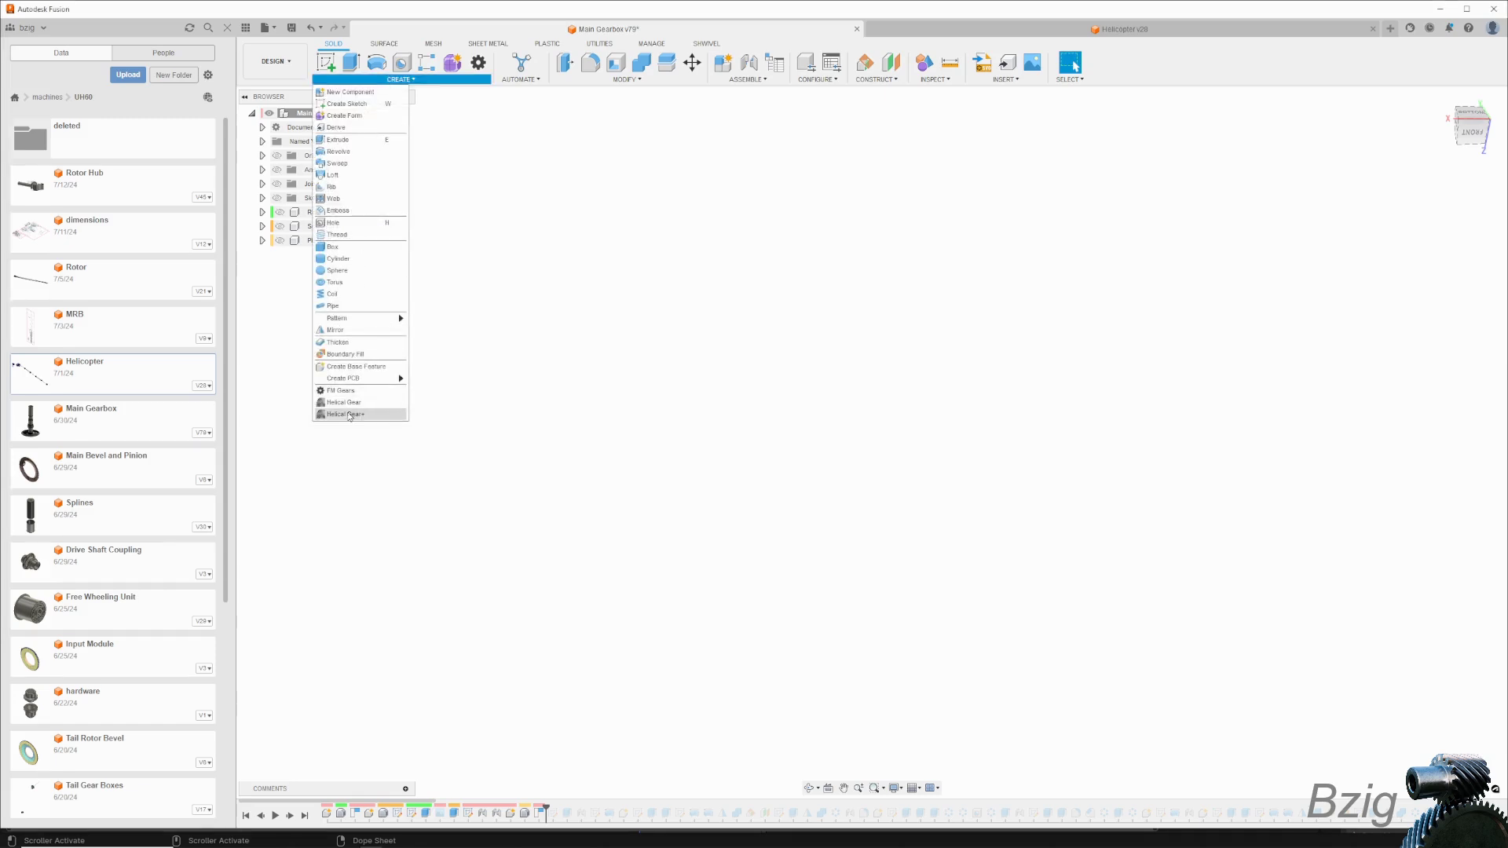
{"action": "left_click", "coordinate": [349, 415]}
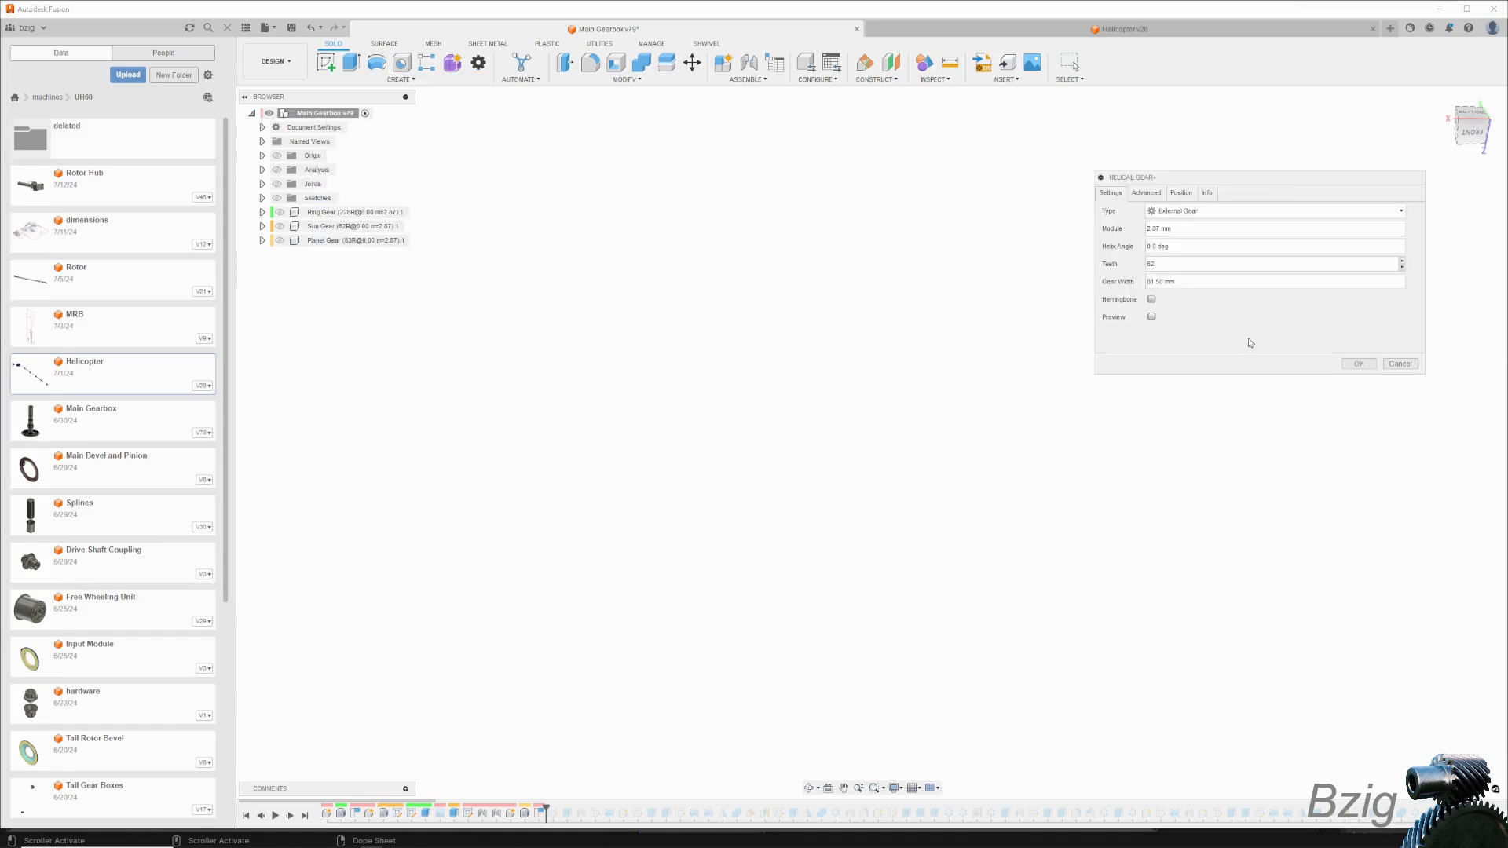
{"action": "left_click", "coordinate": [1152, 317]}
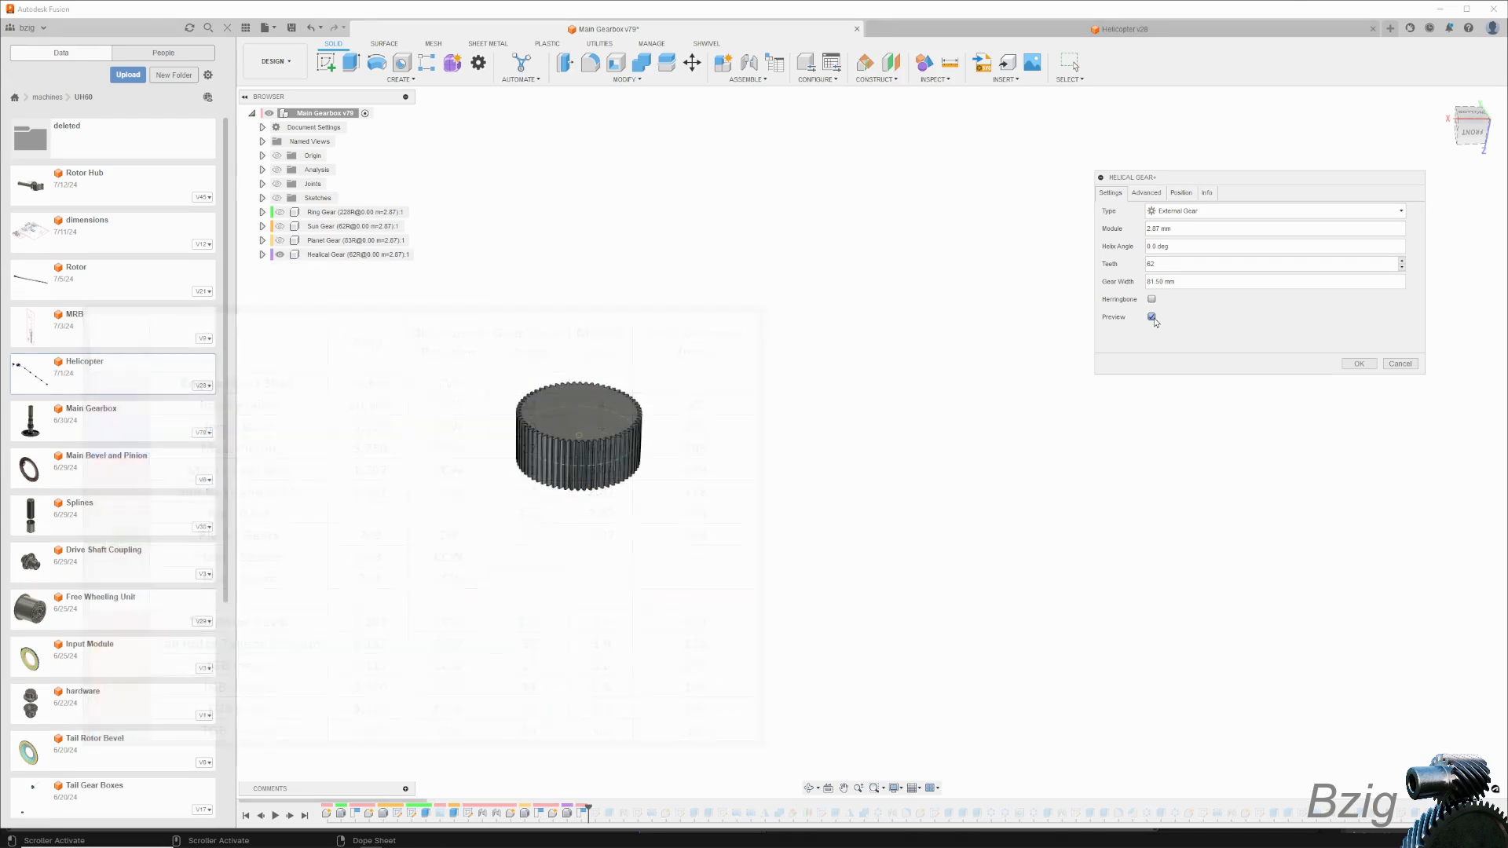
- Discard the helical gear and show the Ring Gear, Sun Gear, Planet Gear bodies and sketches
{"action": "left_click", "coordinate": [1415, 366]}
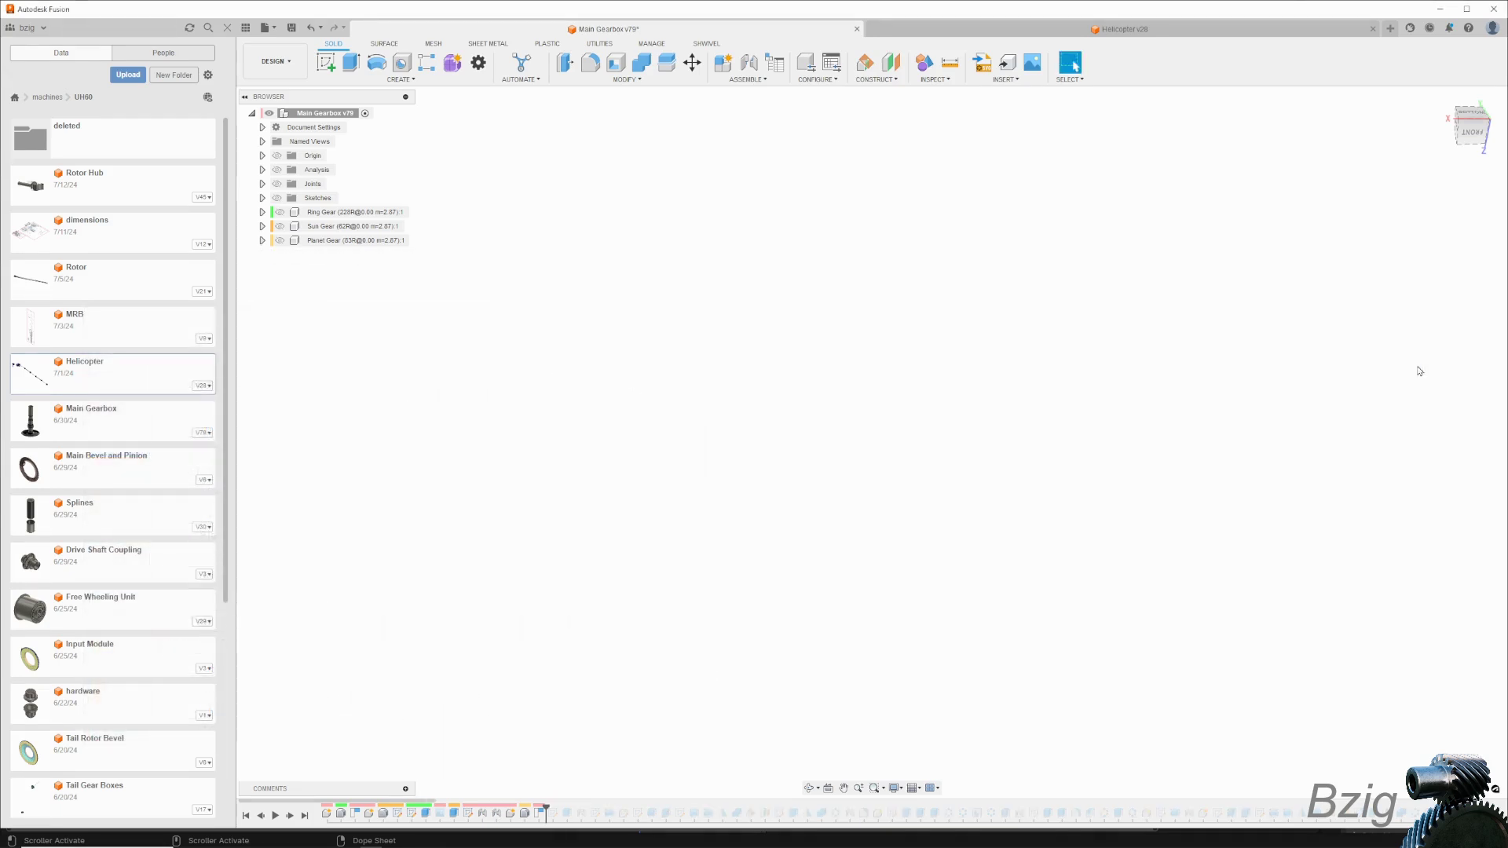
{"action": "left_click", "coordinate": [278, 214]}
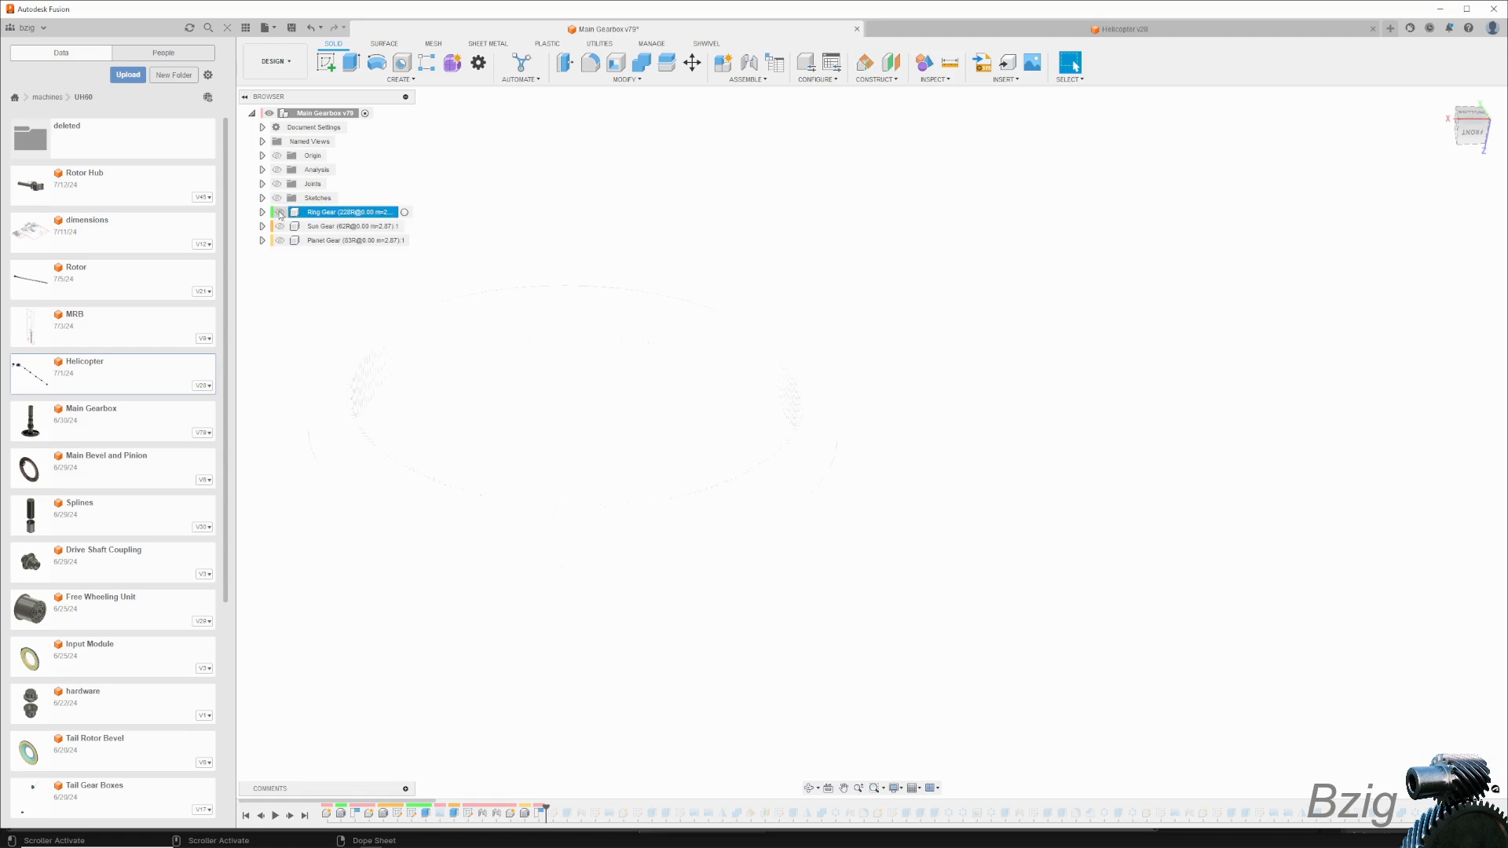
{"action": "left_click", "coordinate": [280, 227]}
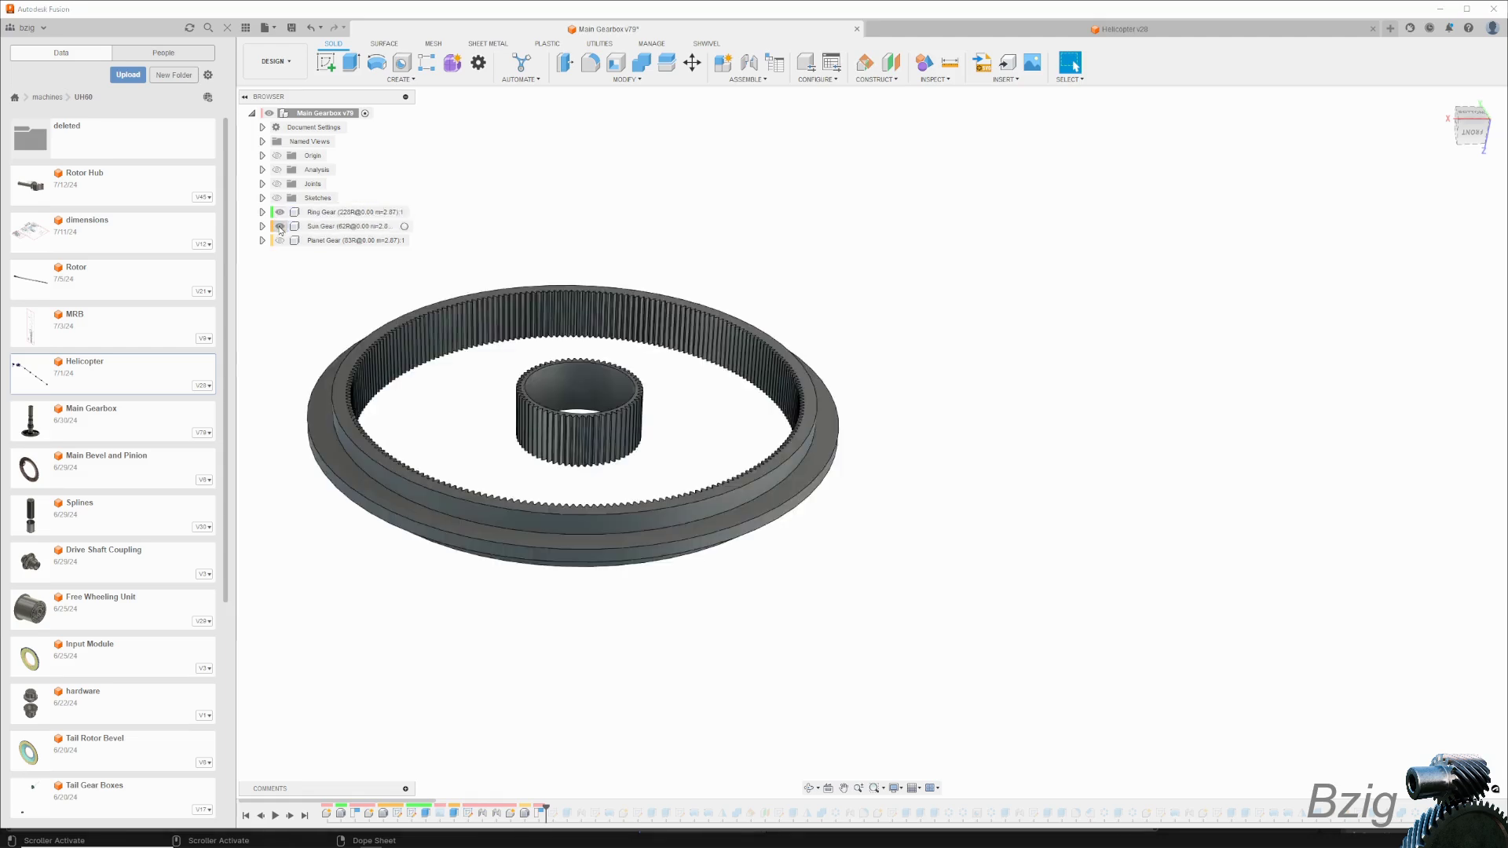
{"action": "left_click", "coordinate": [279, 241]}
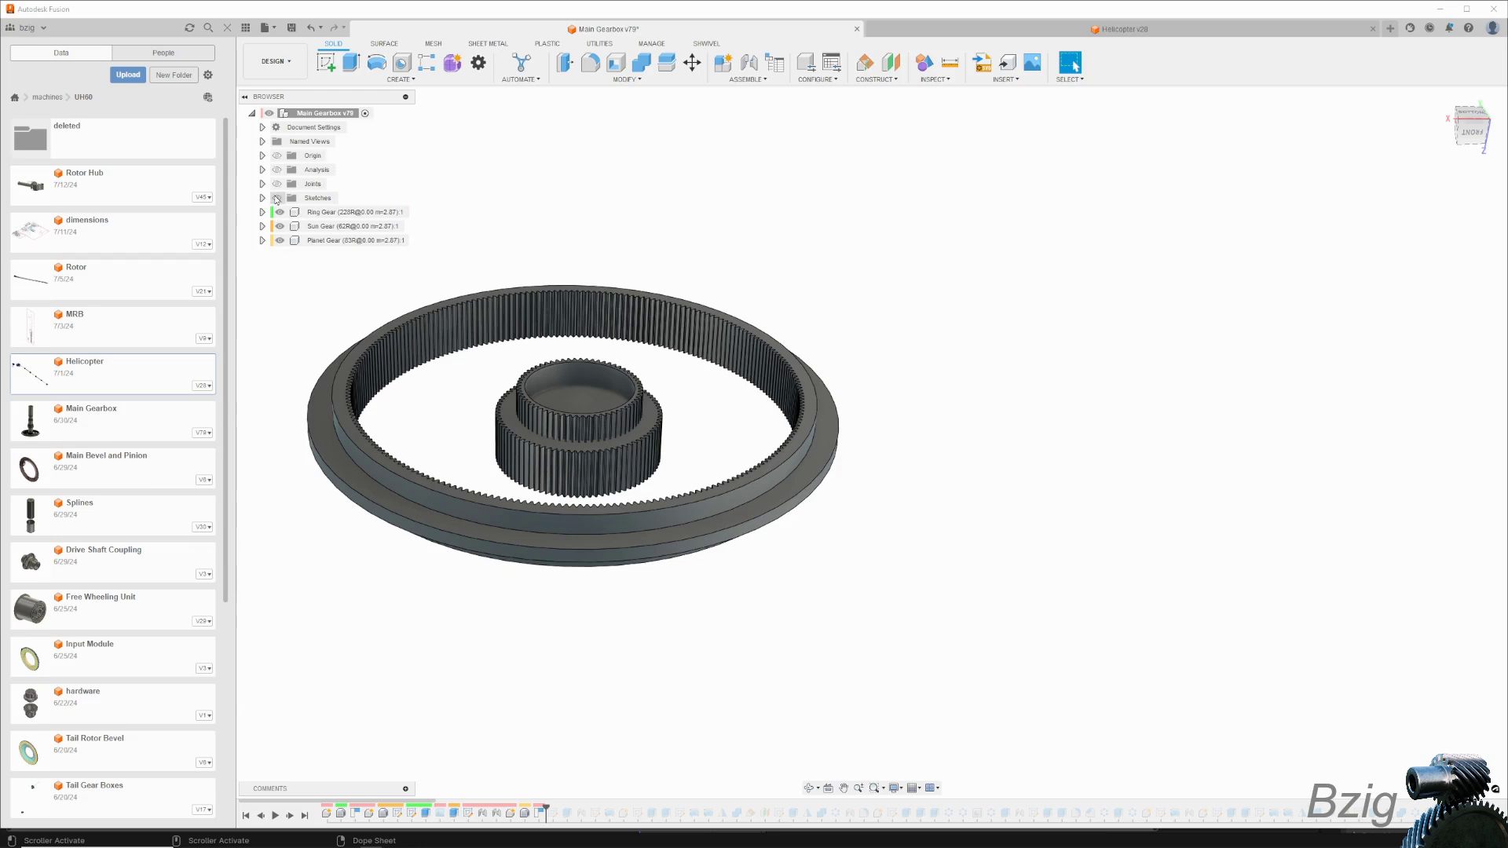
{"action": "left_click", "coordinate": [277, 198]}
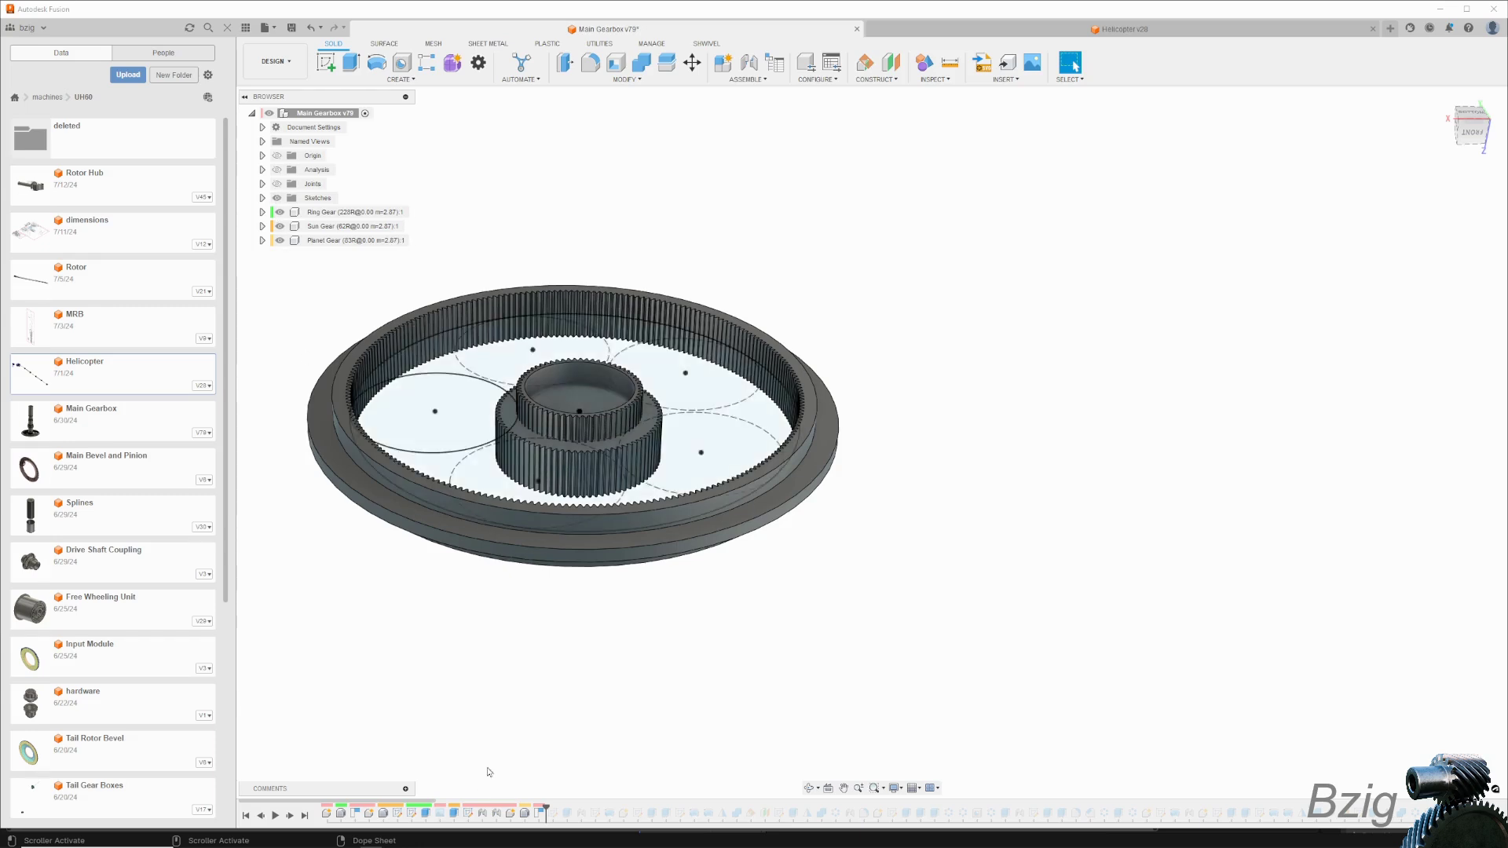
- Step the timeline forward five features, adding the first planet gear and mast cylinder
{"action": "left_click", "coordinate": [290, 816]}
{"action": "left_click", "coordinate": [290, 816]}
{"action": "left_click", "coordinate": [290, 816]}
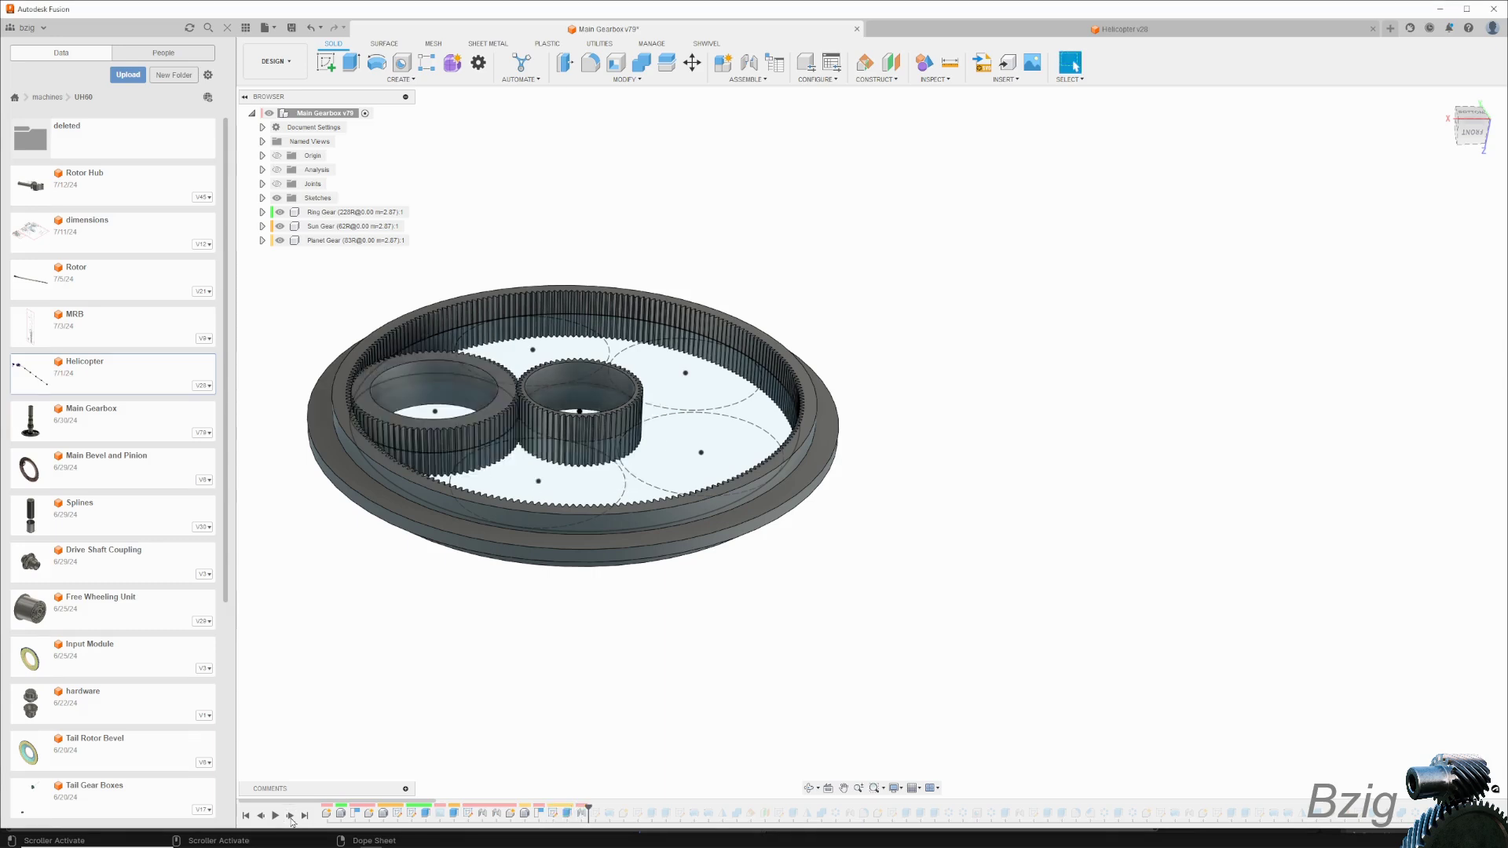
{"action": "left_click", "coordinate": [289, 816]}
{"action": "left_click", "coordinate": [290, 816]}
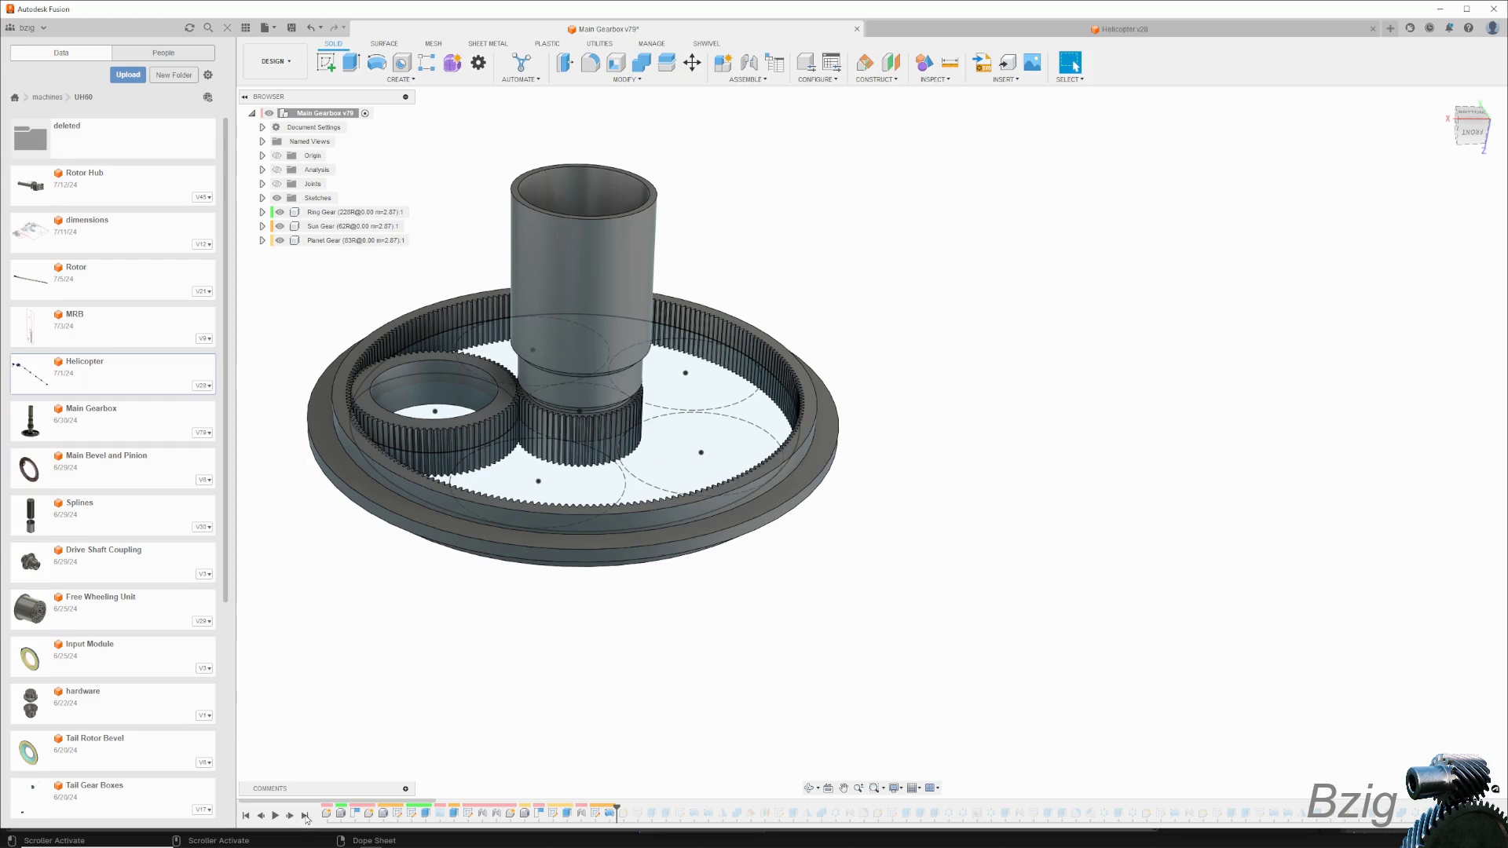
- Jump the history to the end, zoom out to the full mast, and switch to Helicopter v28
{"action": "left_click", "coordinate": [304, 816]}
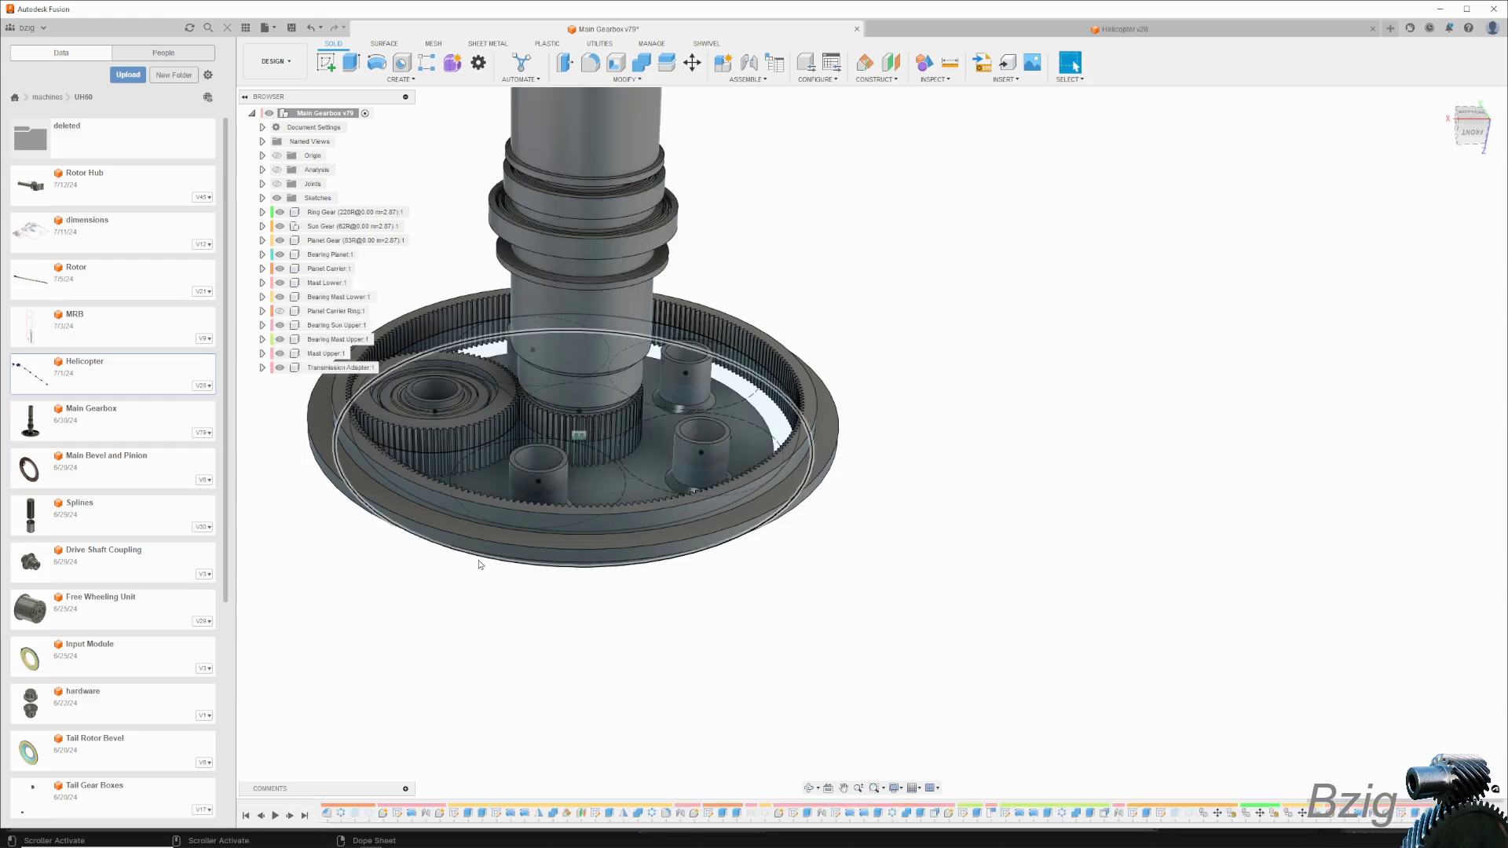
{"action": "scroll", "coordinate": [475, 564], "scroll_direction": "down", "scroll_amount": 5}
{"action": "scroll", "coordinate": [470, 567], "scroll_direction": "down", "scroll_amount": 2}
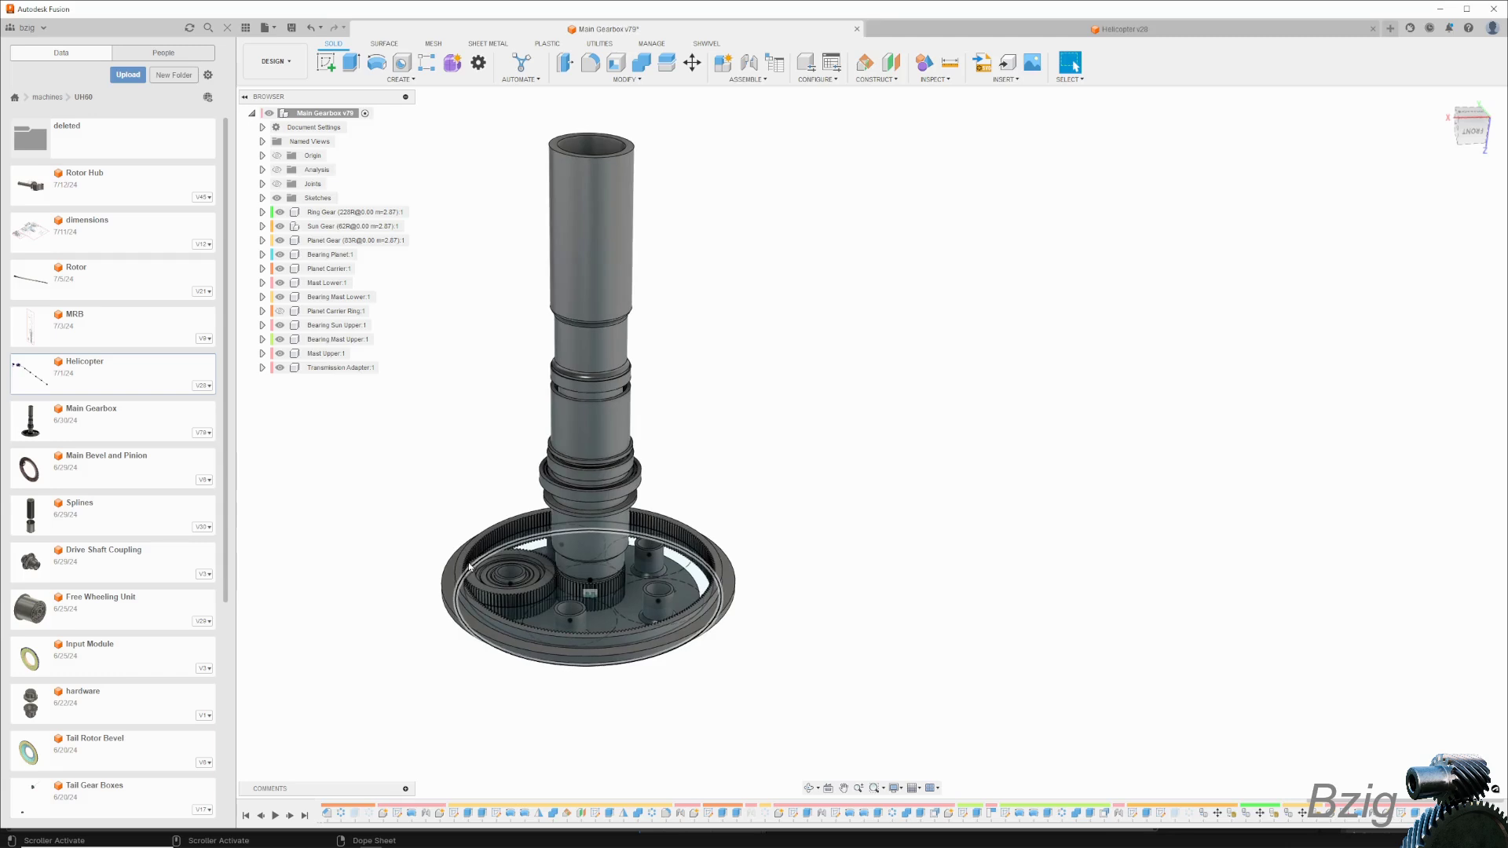
{"action": "left_click", "coordinate": [959, 30]}
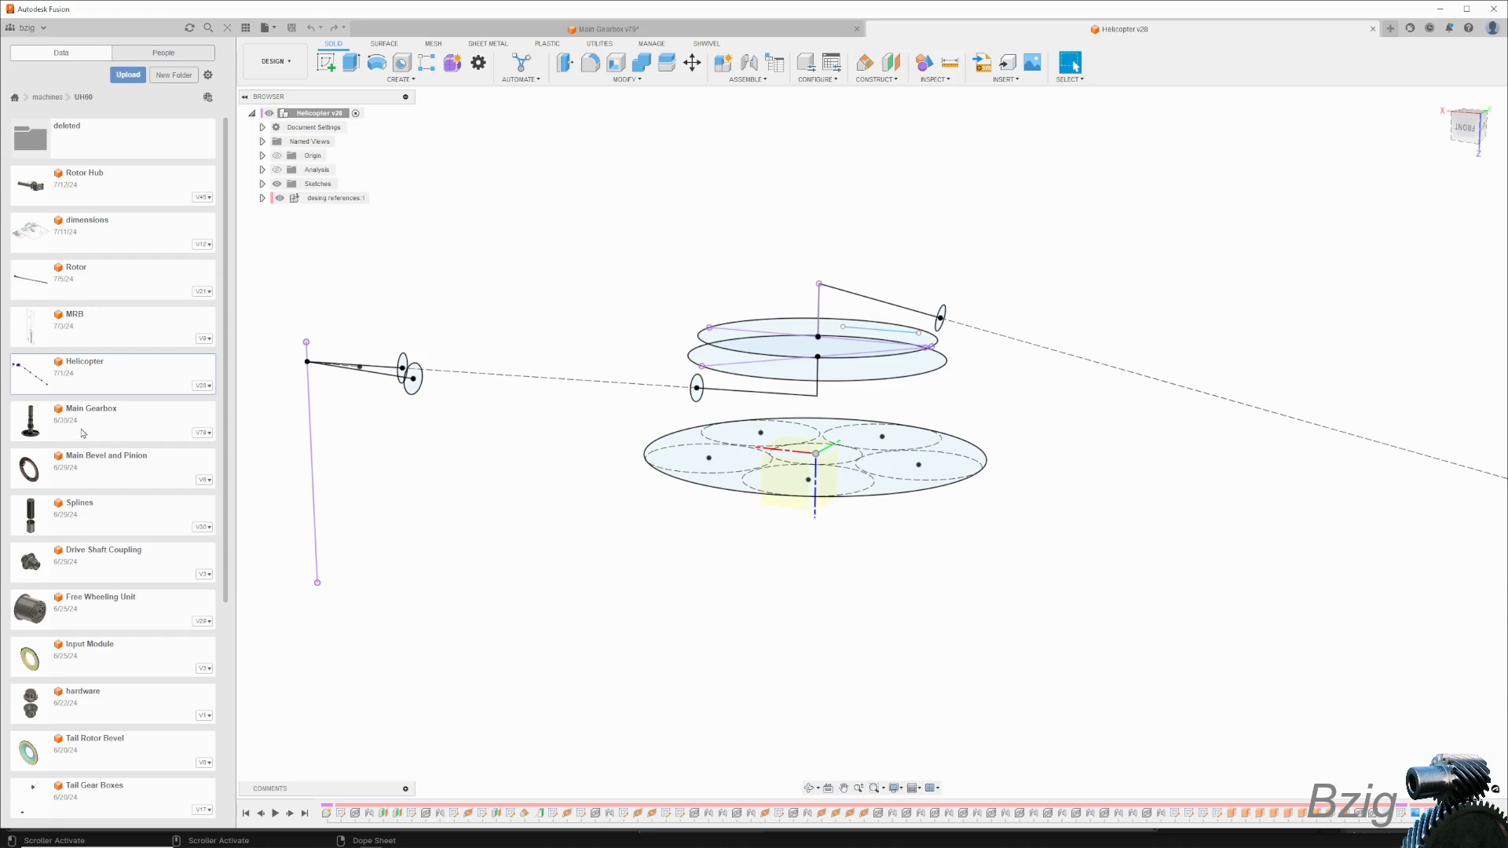
- Drag the Main Gearbox design from the Data Panel into the Helicopter v28 canvas
{"action": "left_click_drag", "start_coordinate": [83, 432], "coordinate": [600, 503]}
{"action": "scroll", "coordinate": [599, 504], "scroll_direction": "down", "scroll_amount": 5}
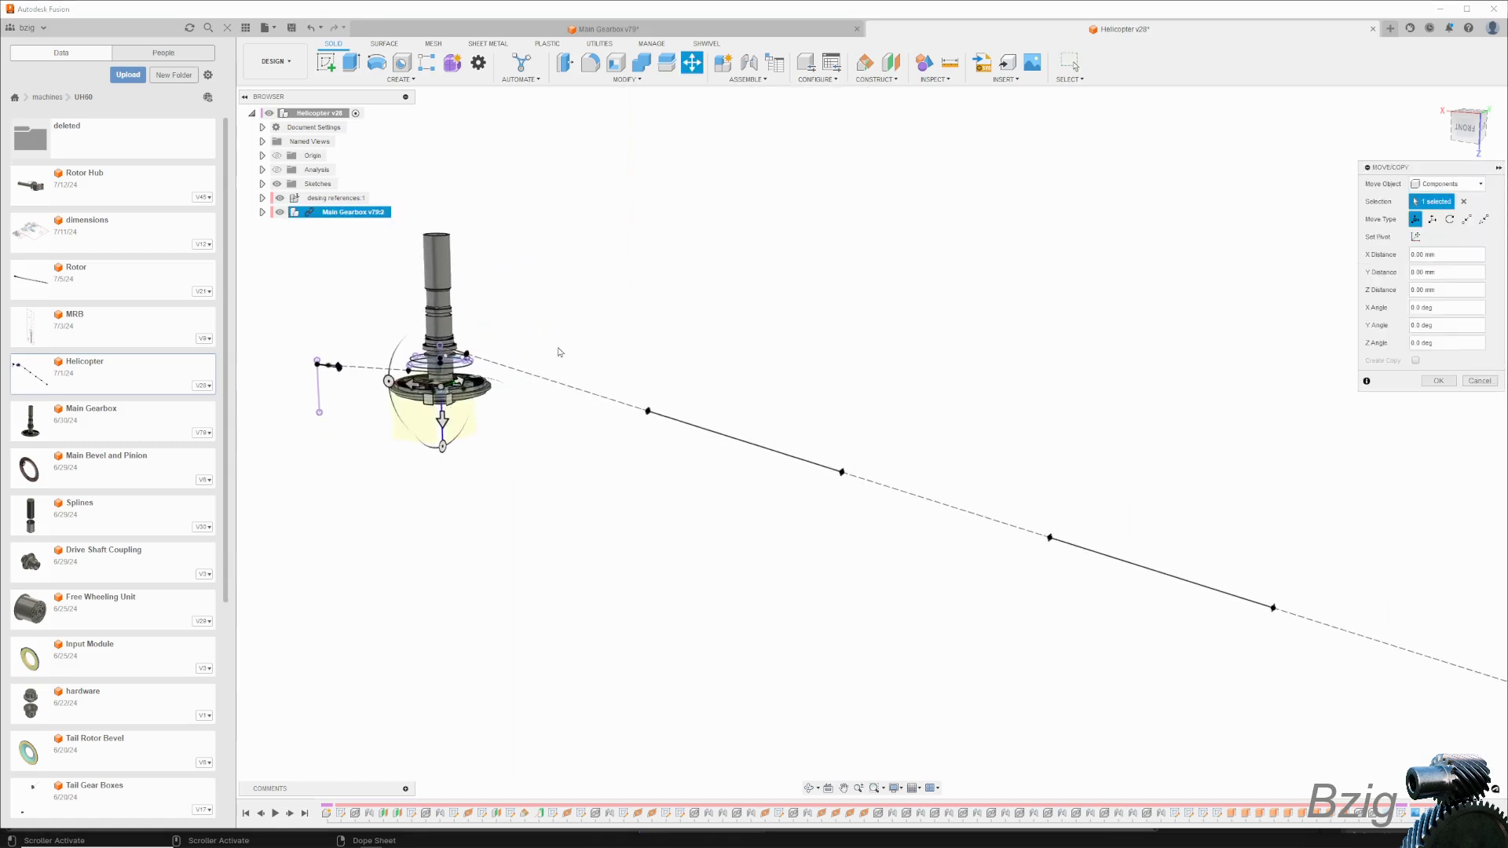
{"action": "scroll", "coordinate": [561, 352], "scroll_direction": "up", "scroll_amount": 3}
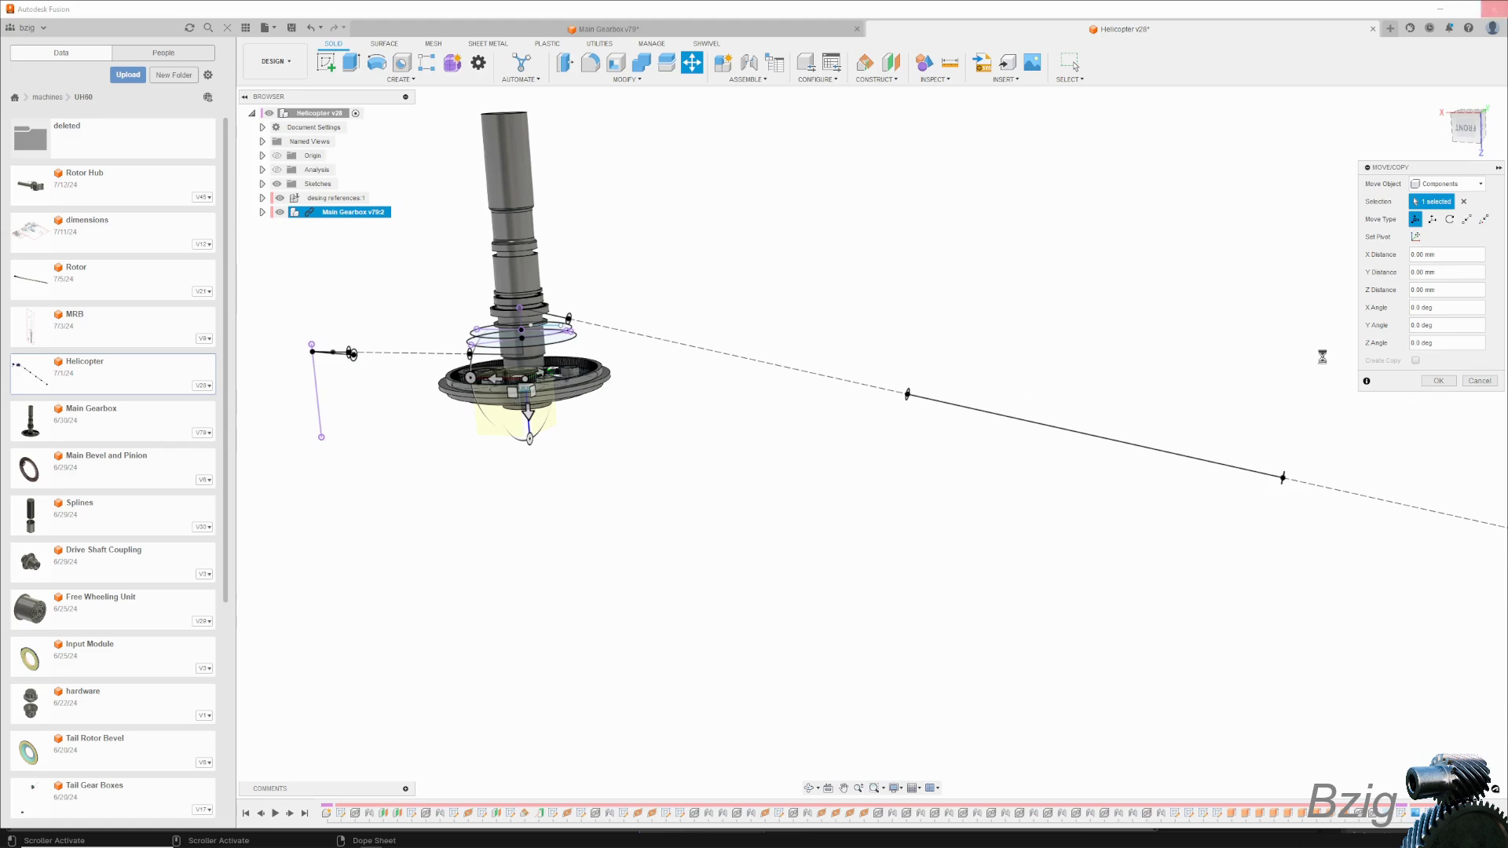
{"action": "left_click", "coordinate": [1440, 388]}
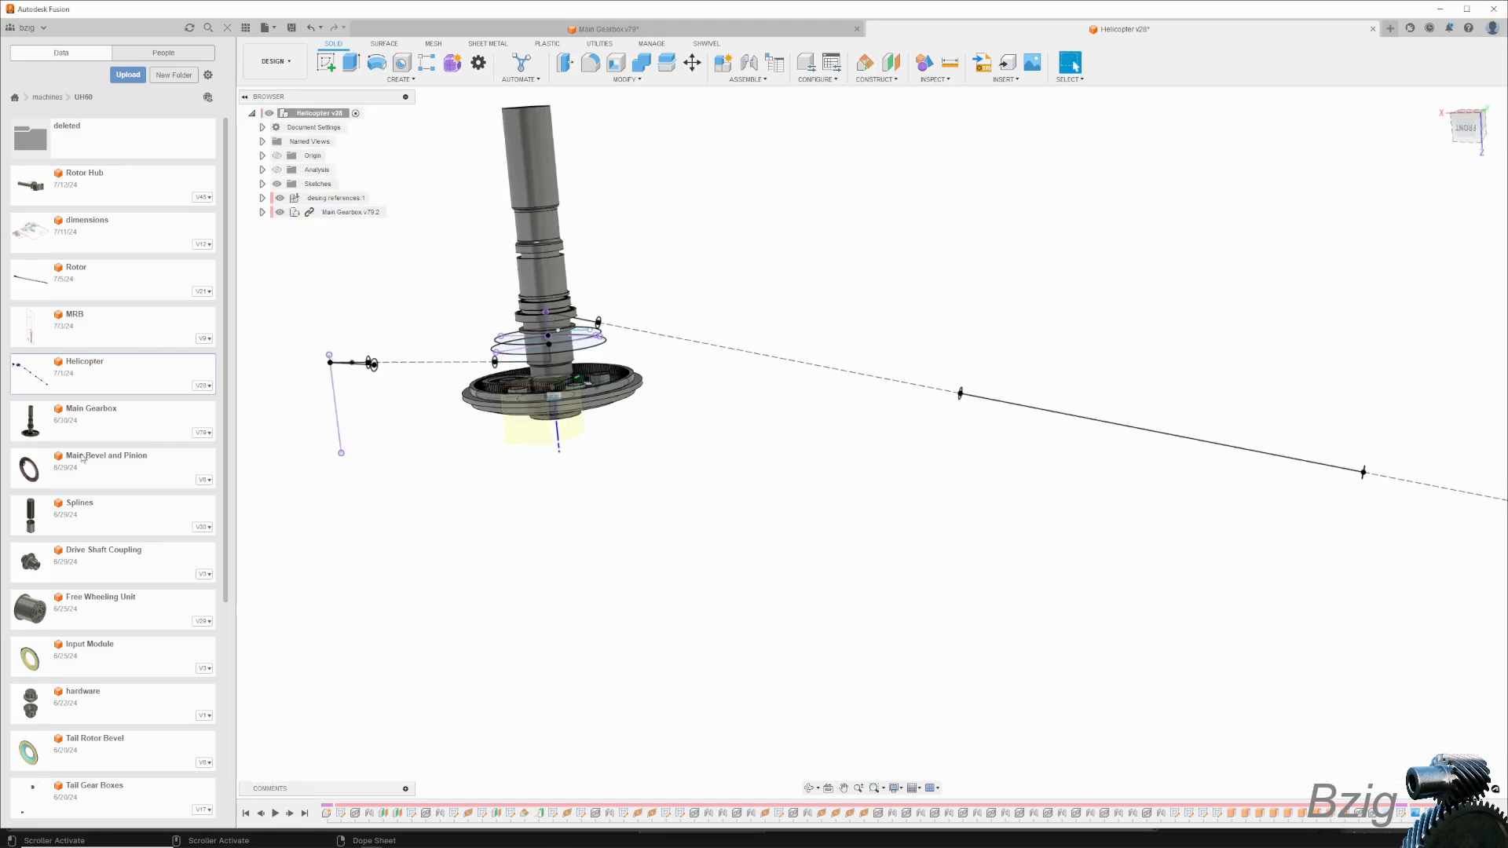
{"action": "scroll", "coordinate": [441, 430], "scroll_direction": "up", "scroll_amount": 5}
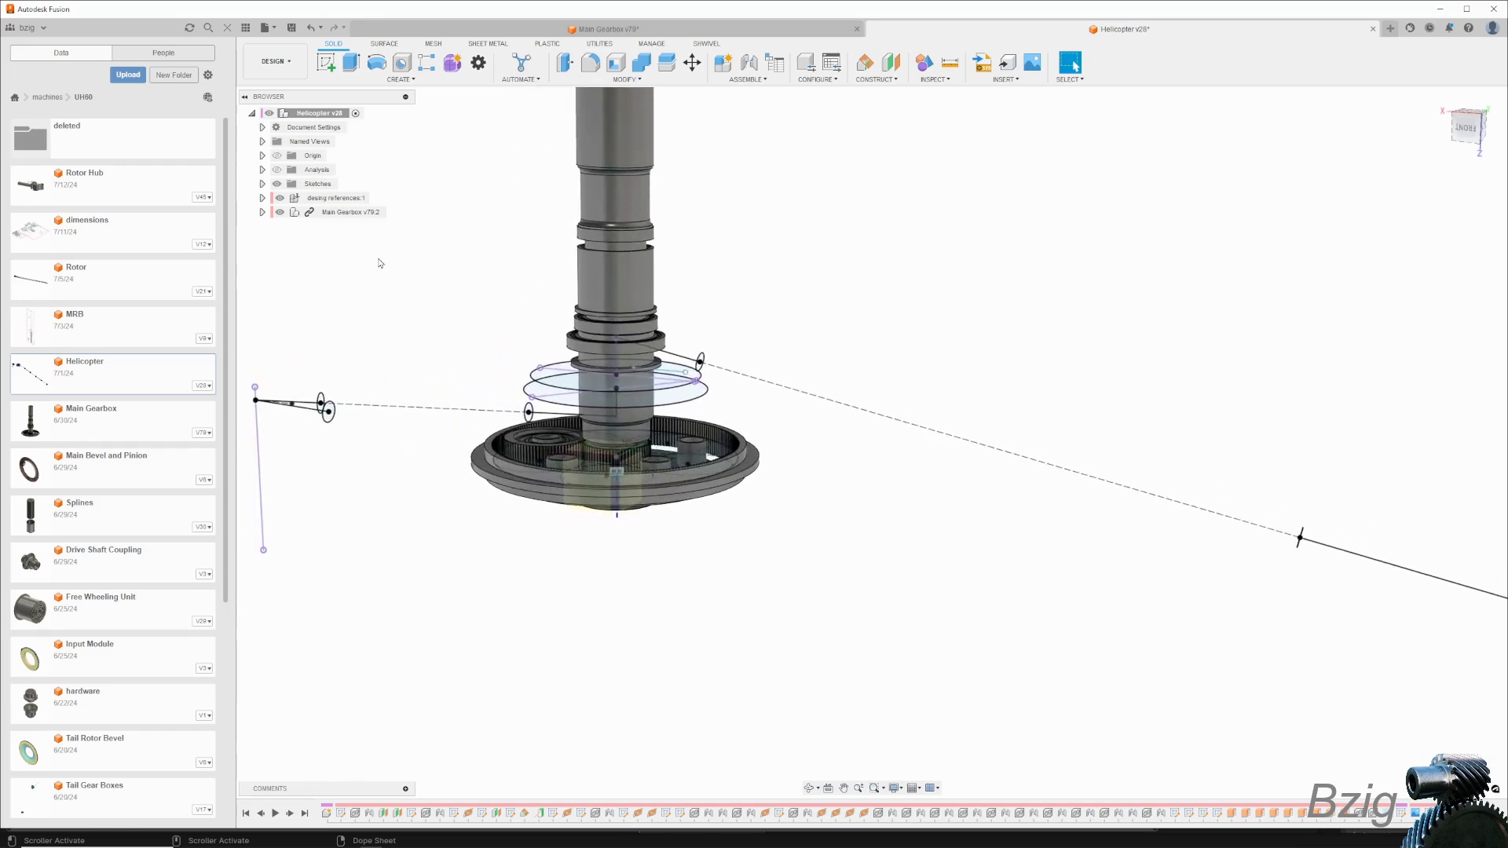
{"action": "scroll", "coordinate": [381, 265], "scroll_direction": "up", "scroll_amount": 5}
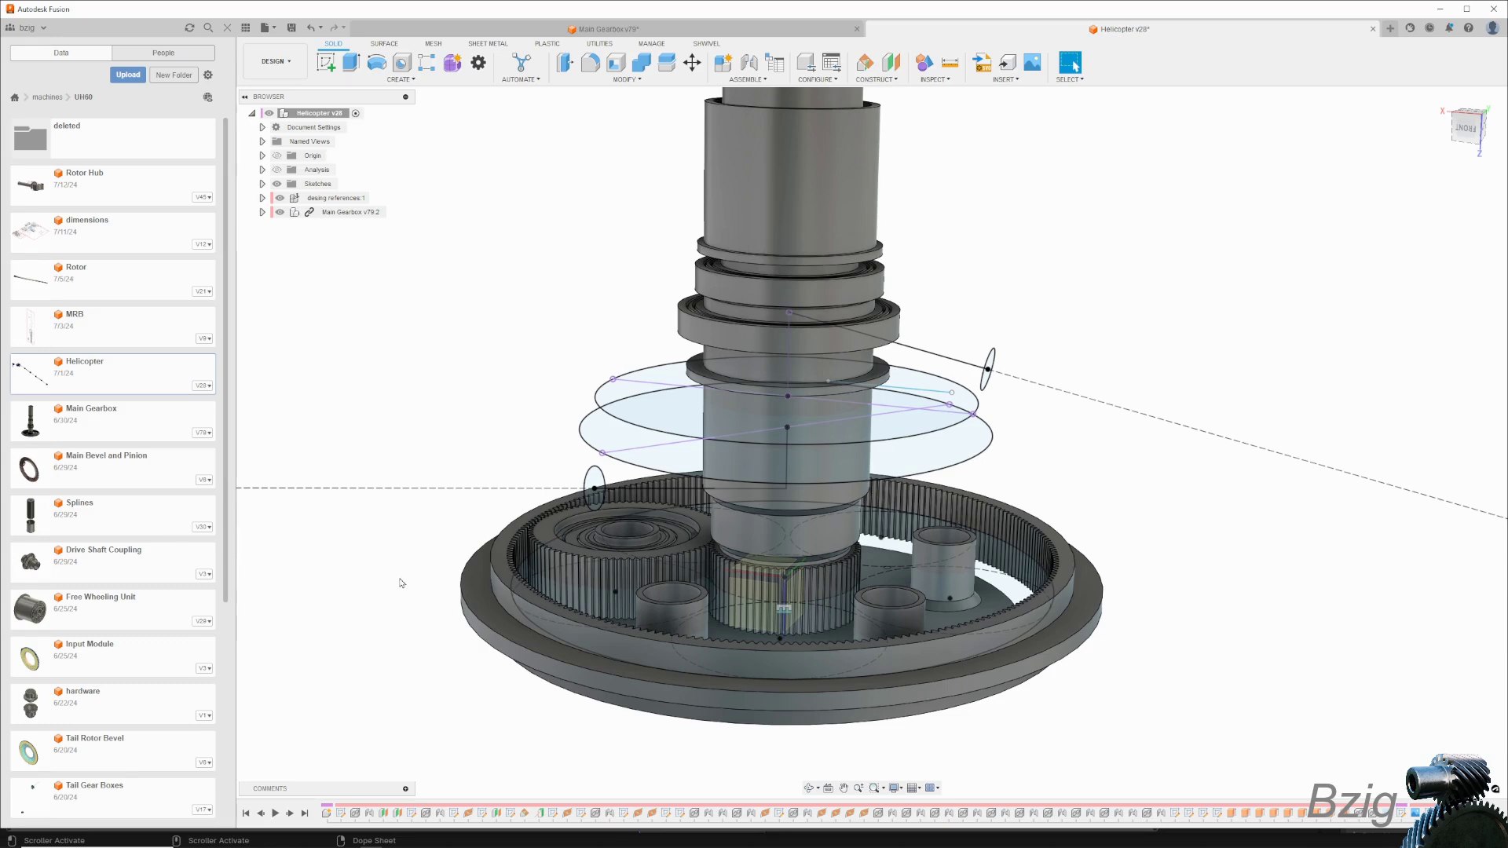
{"action": "scroll", "coordinate": [401, 582], "scroll_direction": "down", "scroll_amount": 5}
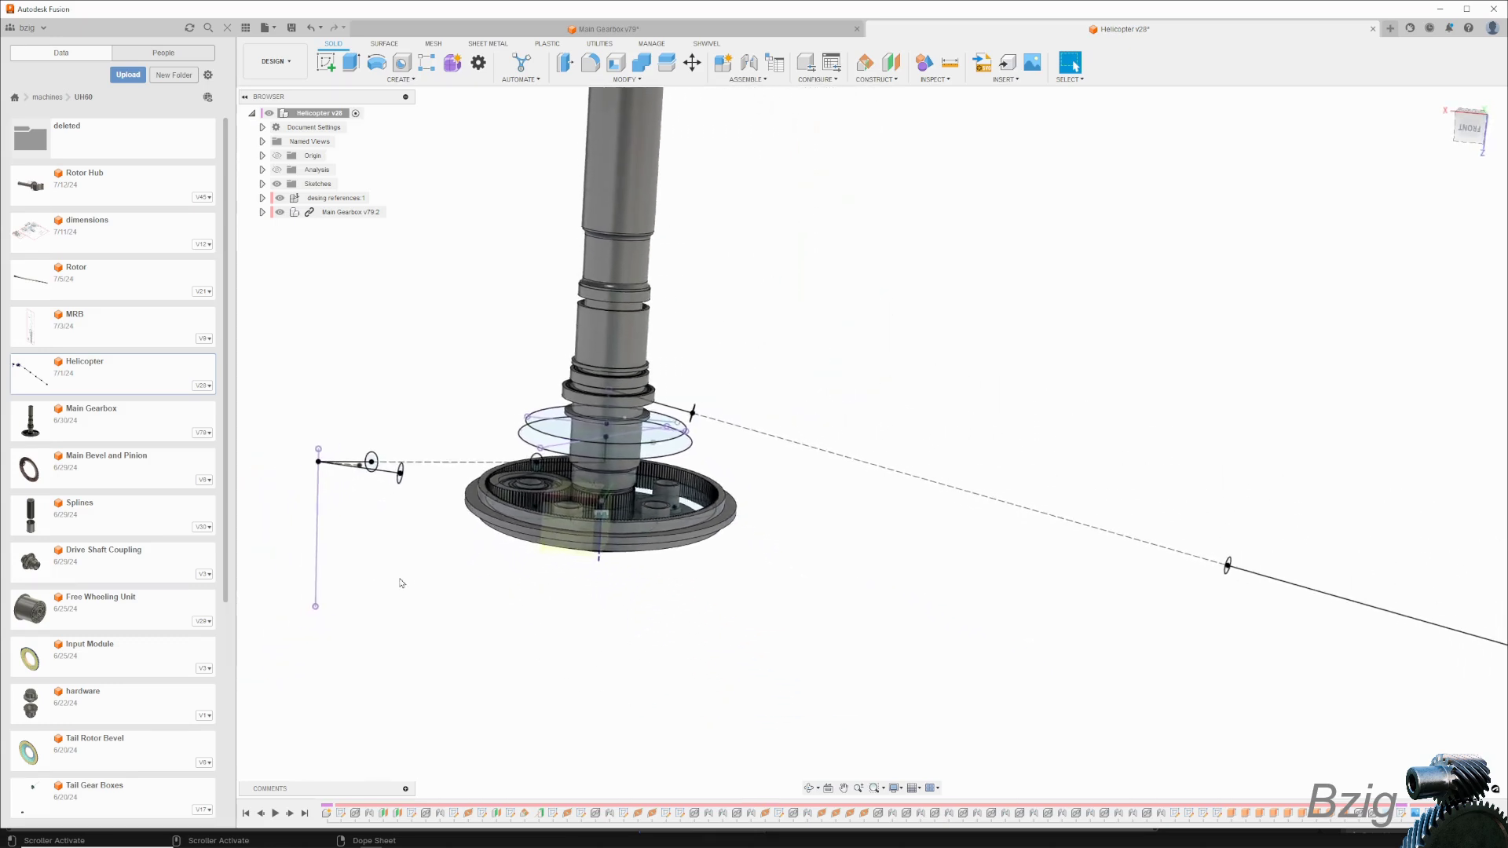
{"action": "scroll", "coordinate": [401, 583], "scroll_direction": "down", "scroll_amount": 4}
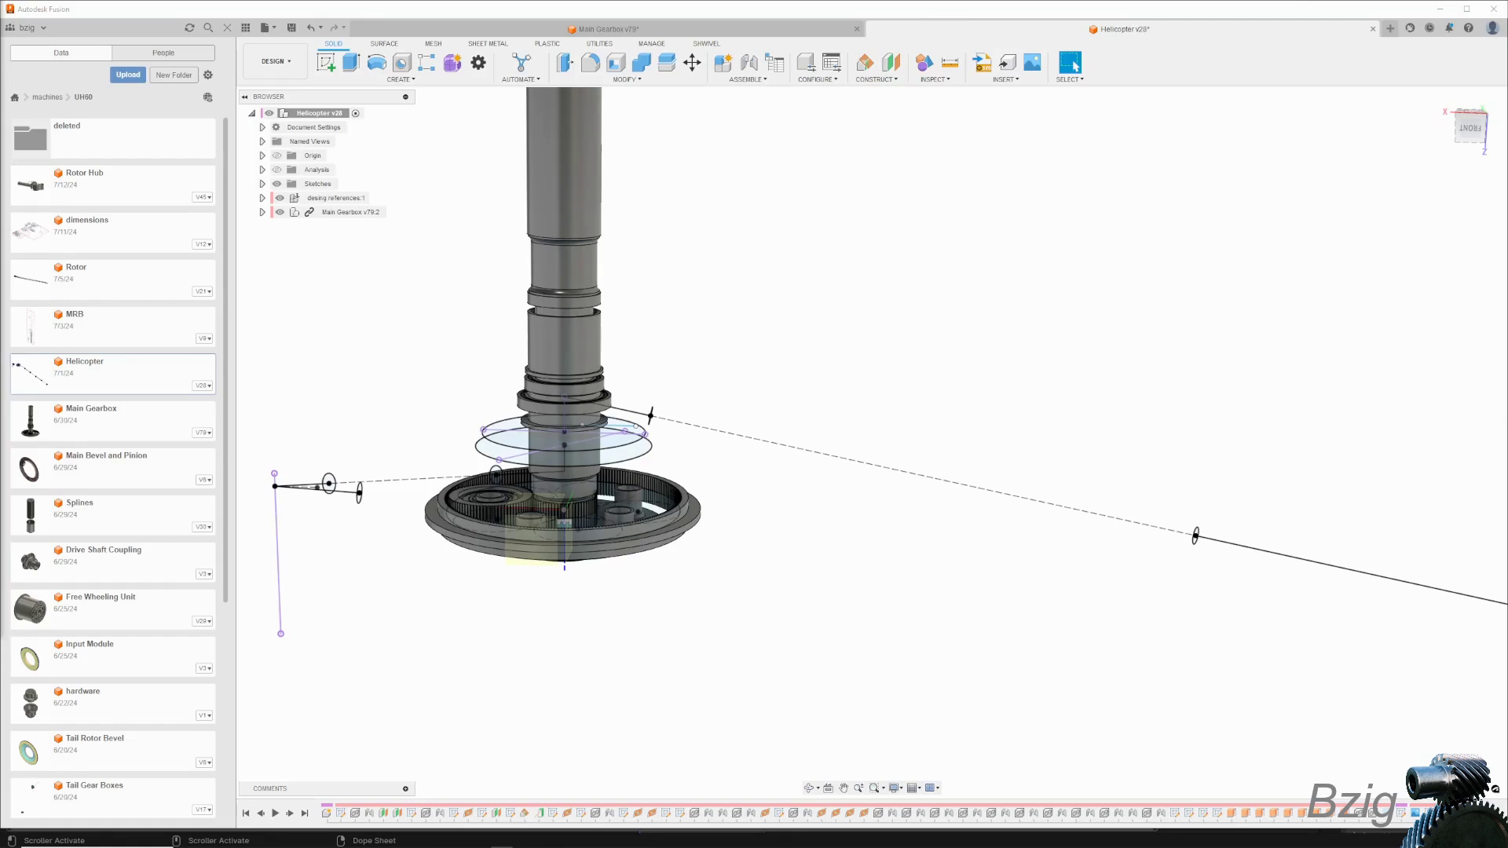
- Export the Helicopter v28 design, keeping the default 3MF Files type
{"action": "left_click", "coordinate": [270, 35]}
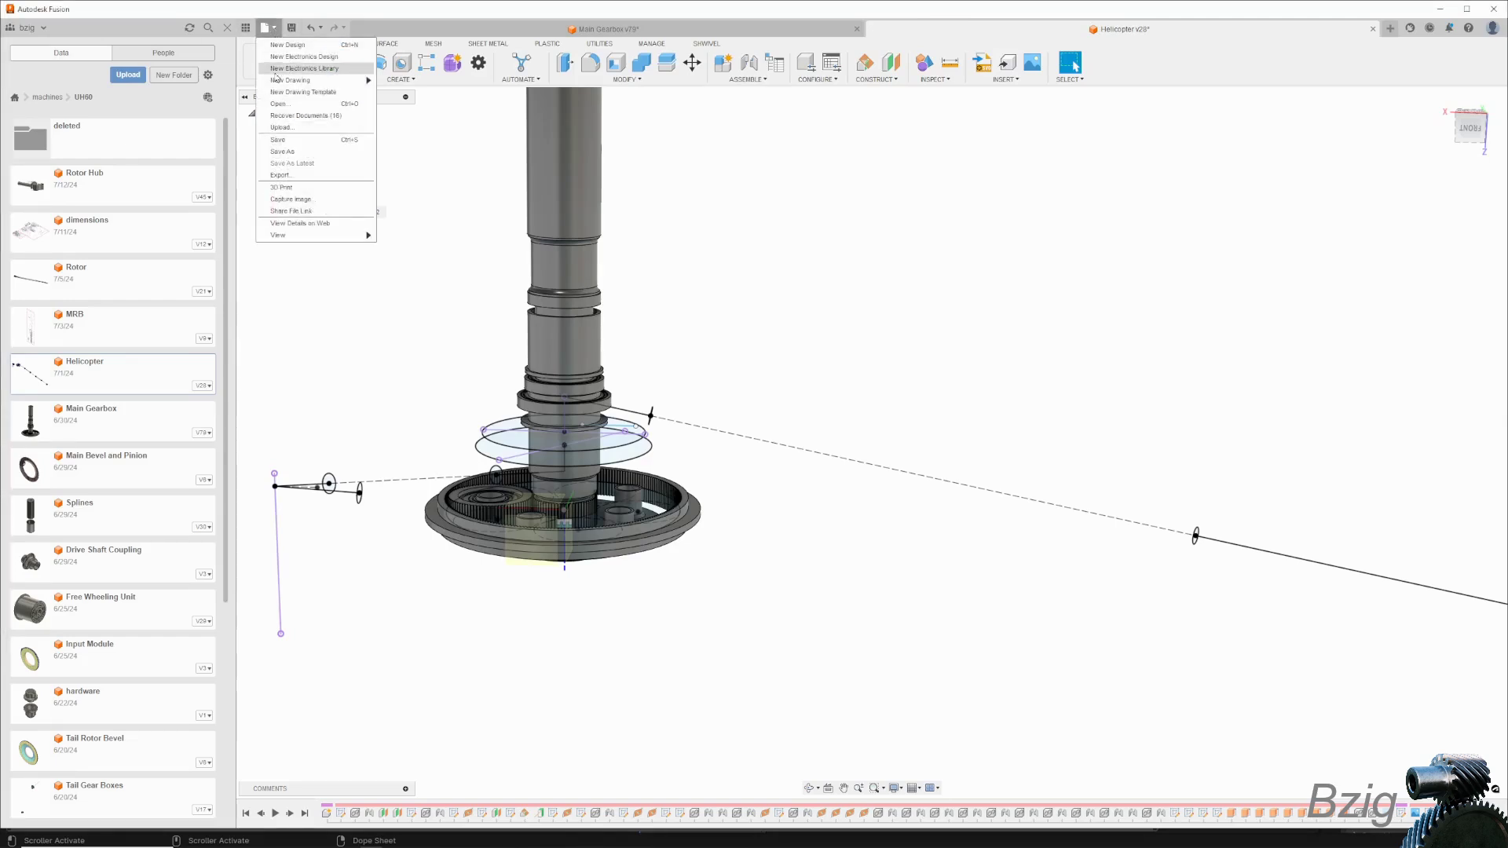
{"action": "left_click", "coordinate": [284, 175]}
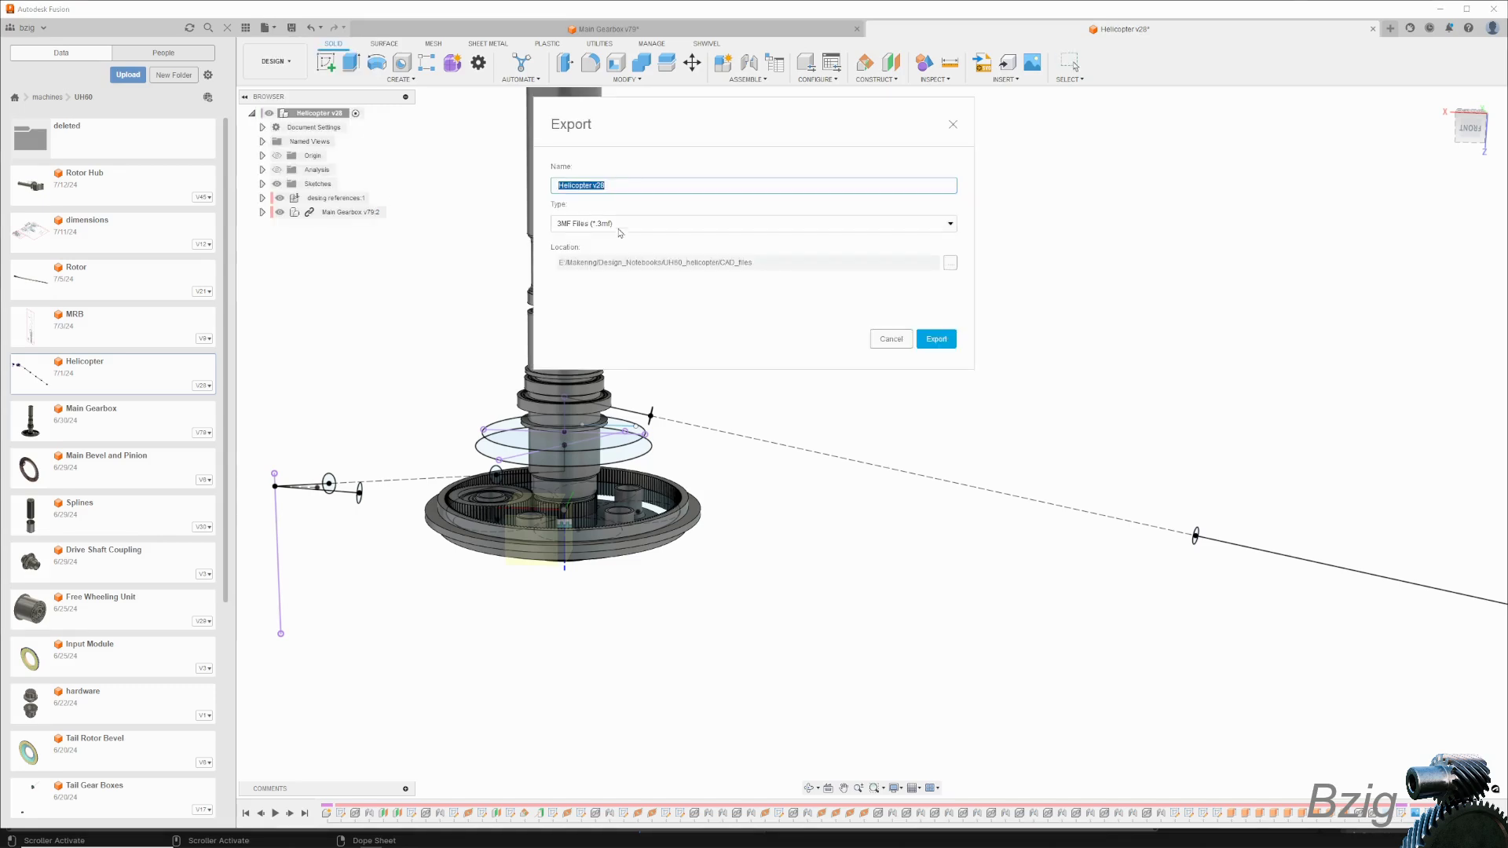
{"action": "left_click", "coordinate": [935, 338]}
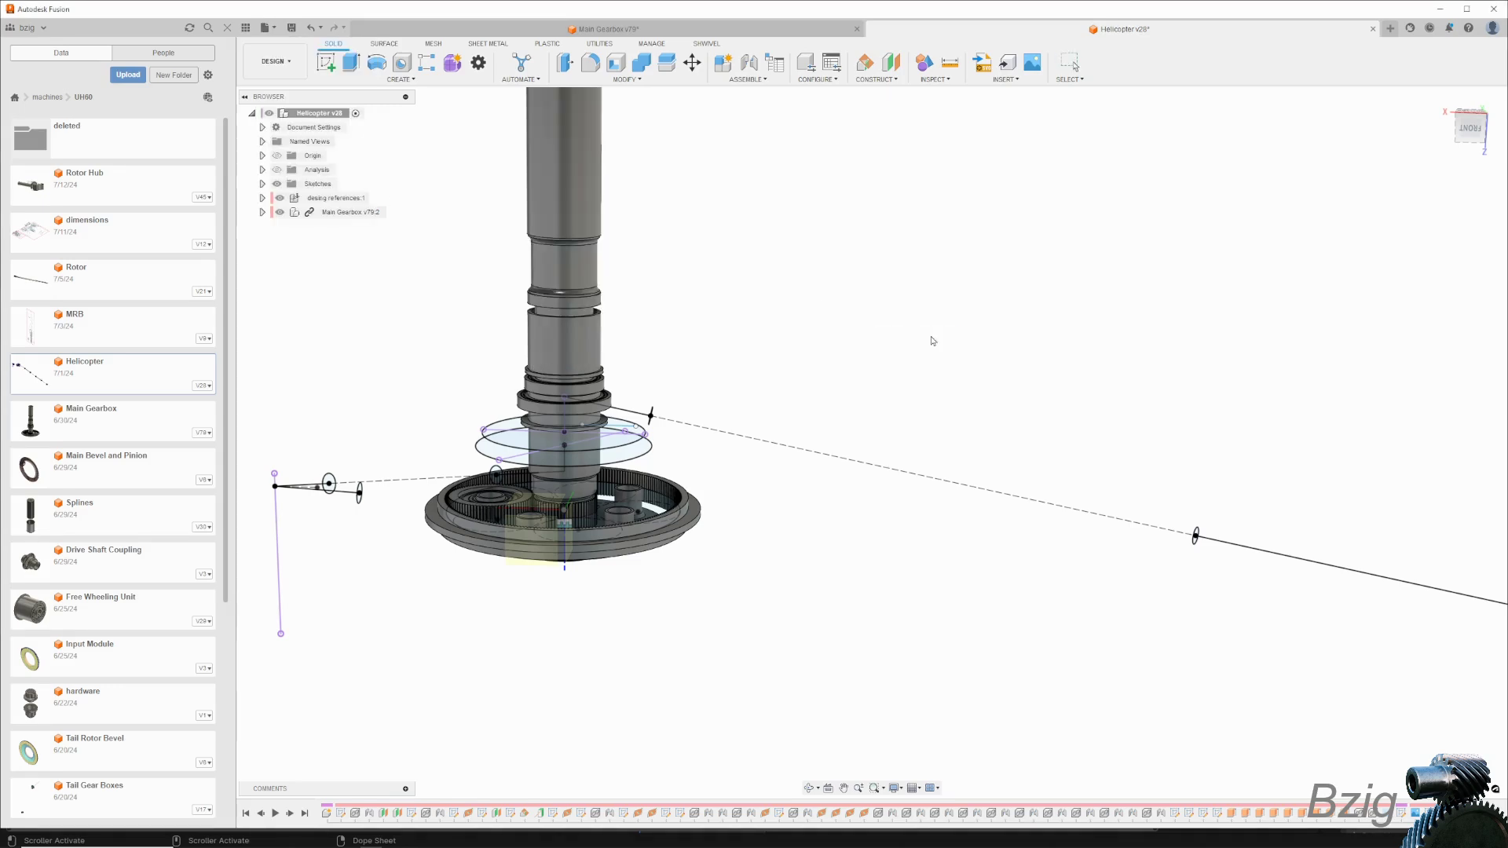
- Reopen the export dialog, browse the list of file types, and cancel
{"action": "left_click", "coordinate": [269, 35]}
{"action": "left_click", "coordinate": [285, 175]}
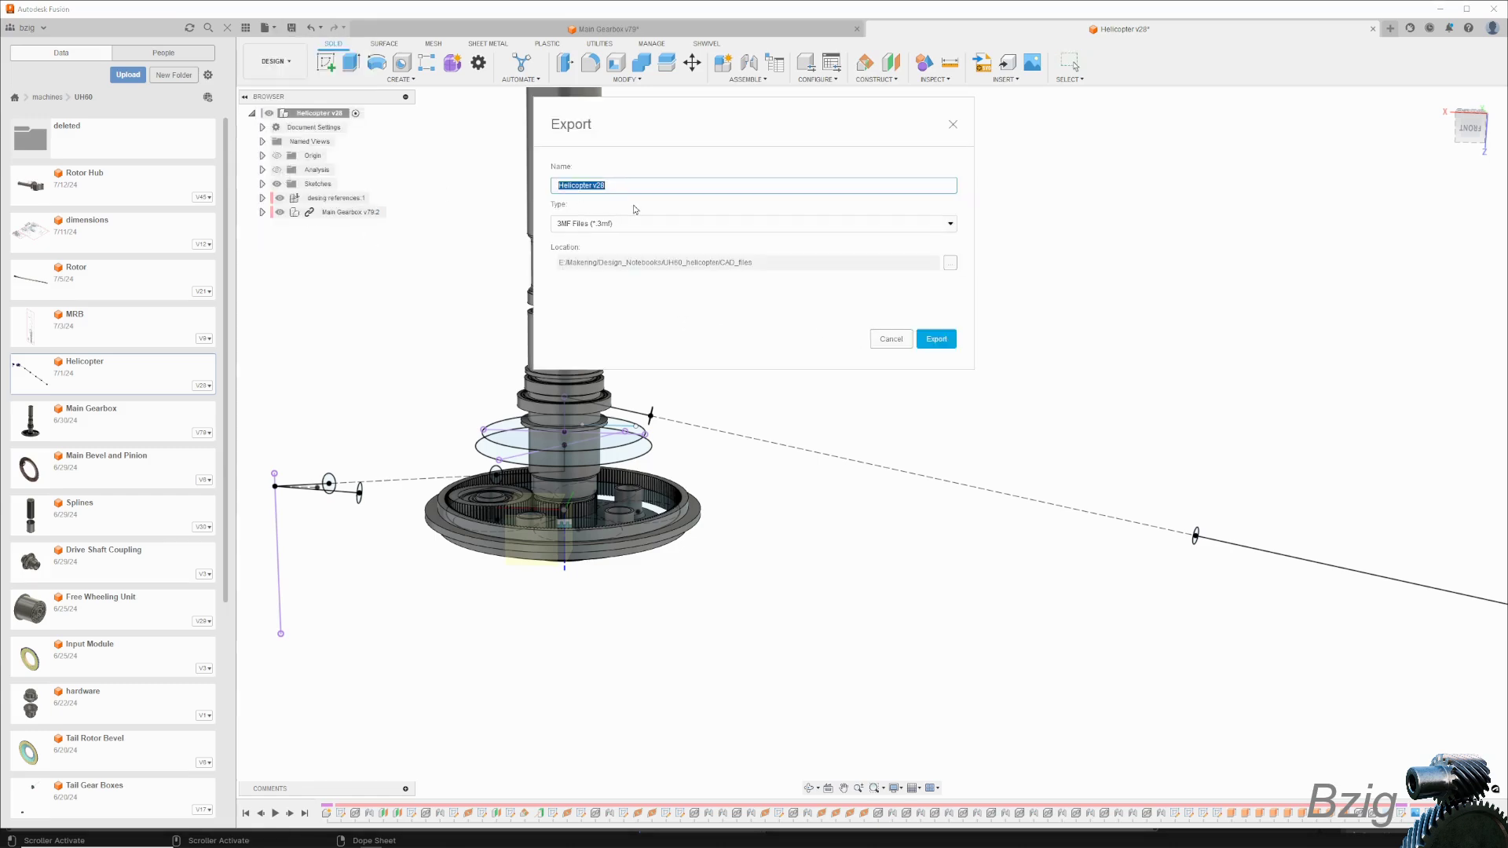
{"action": "left_click", "coordinate": [650, 226]}
{"action": "scroll", "coordinate": [656, 259], "scroll_direction": "down", "scroll_amount": 1}
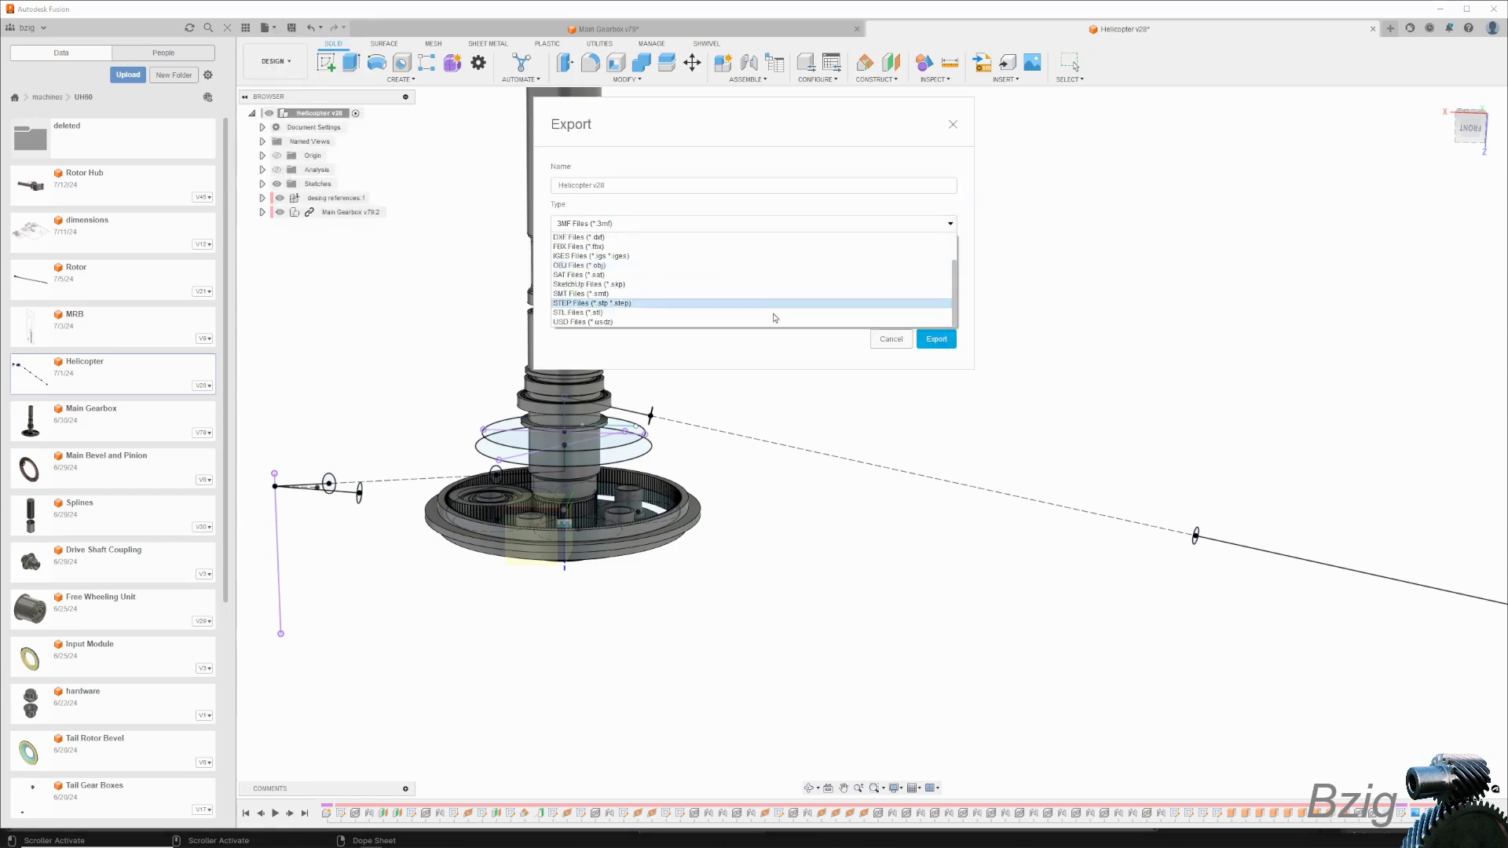
{"action": "left_click", "coordinate": [890, 339]}
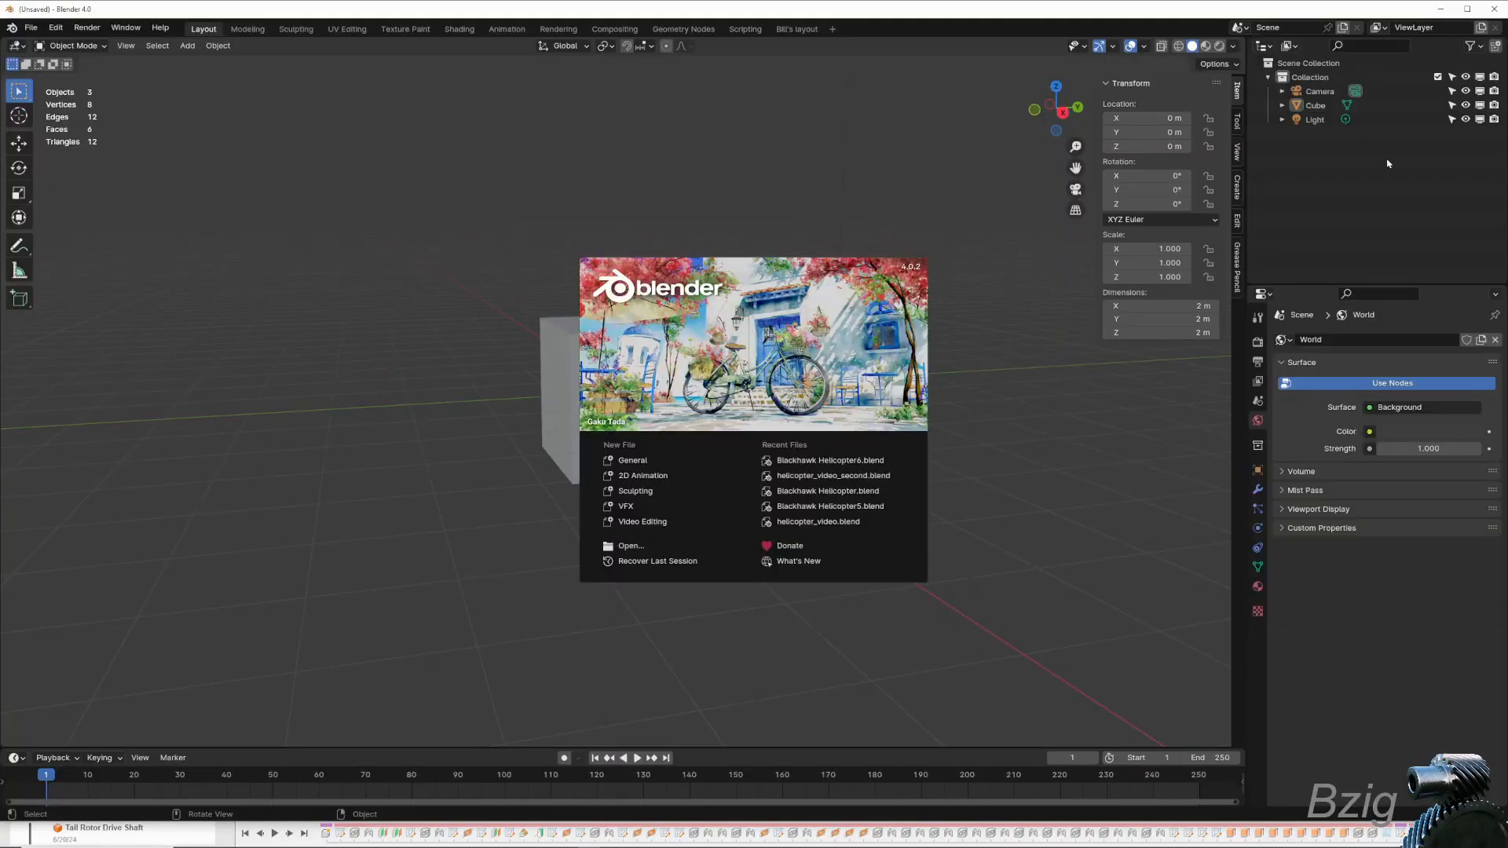
- Dismiss the splash screen, maximize Blender and delete the default cube, camera and light
{"action": "left_click", "coordinate": [631, 462]}
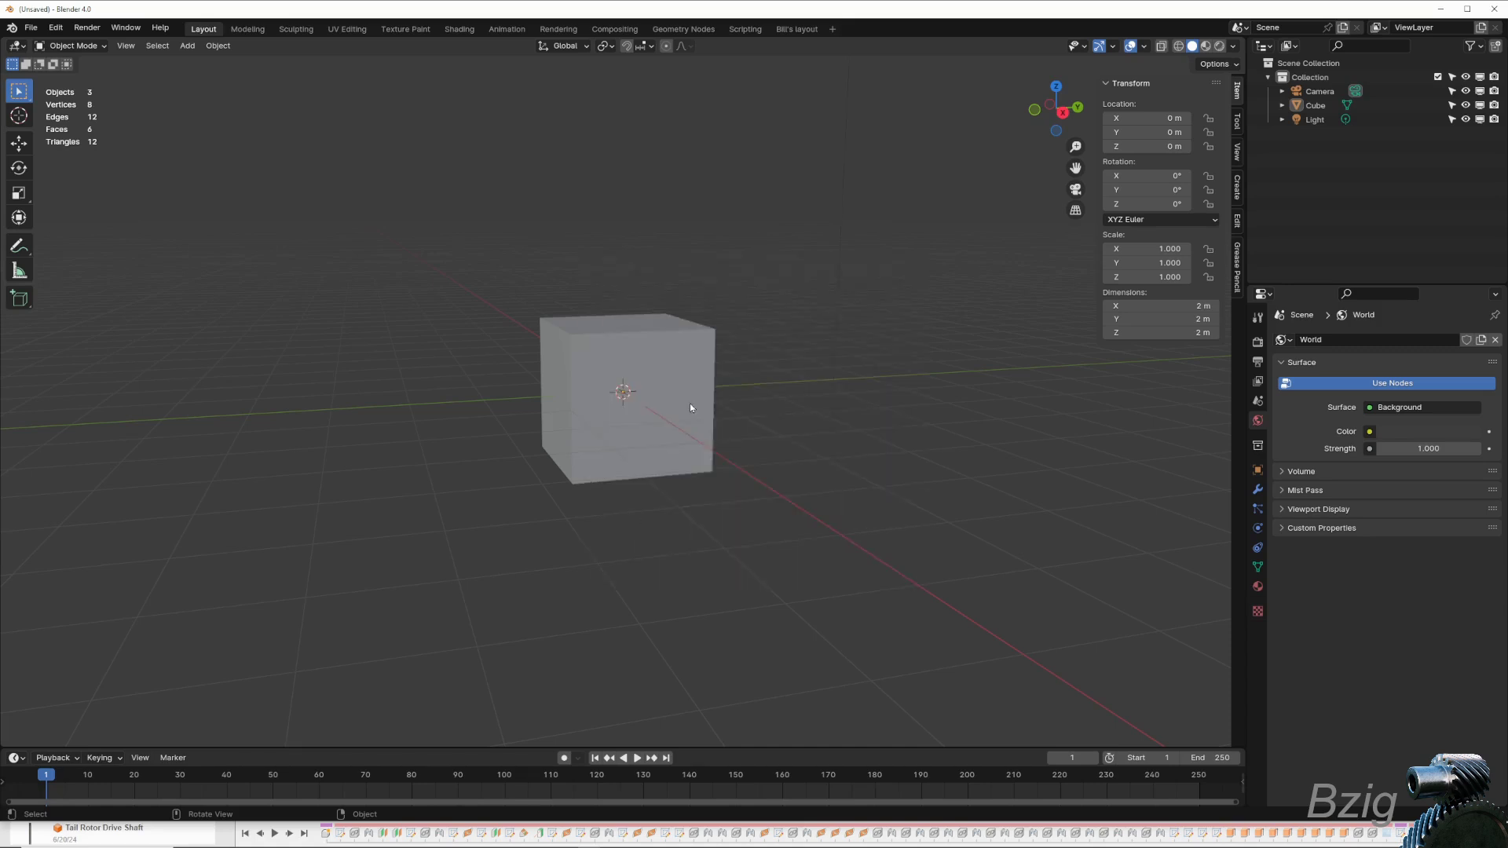
{"action": "left_click", "coordinate": [1466, 9]}
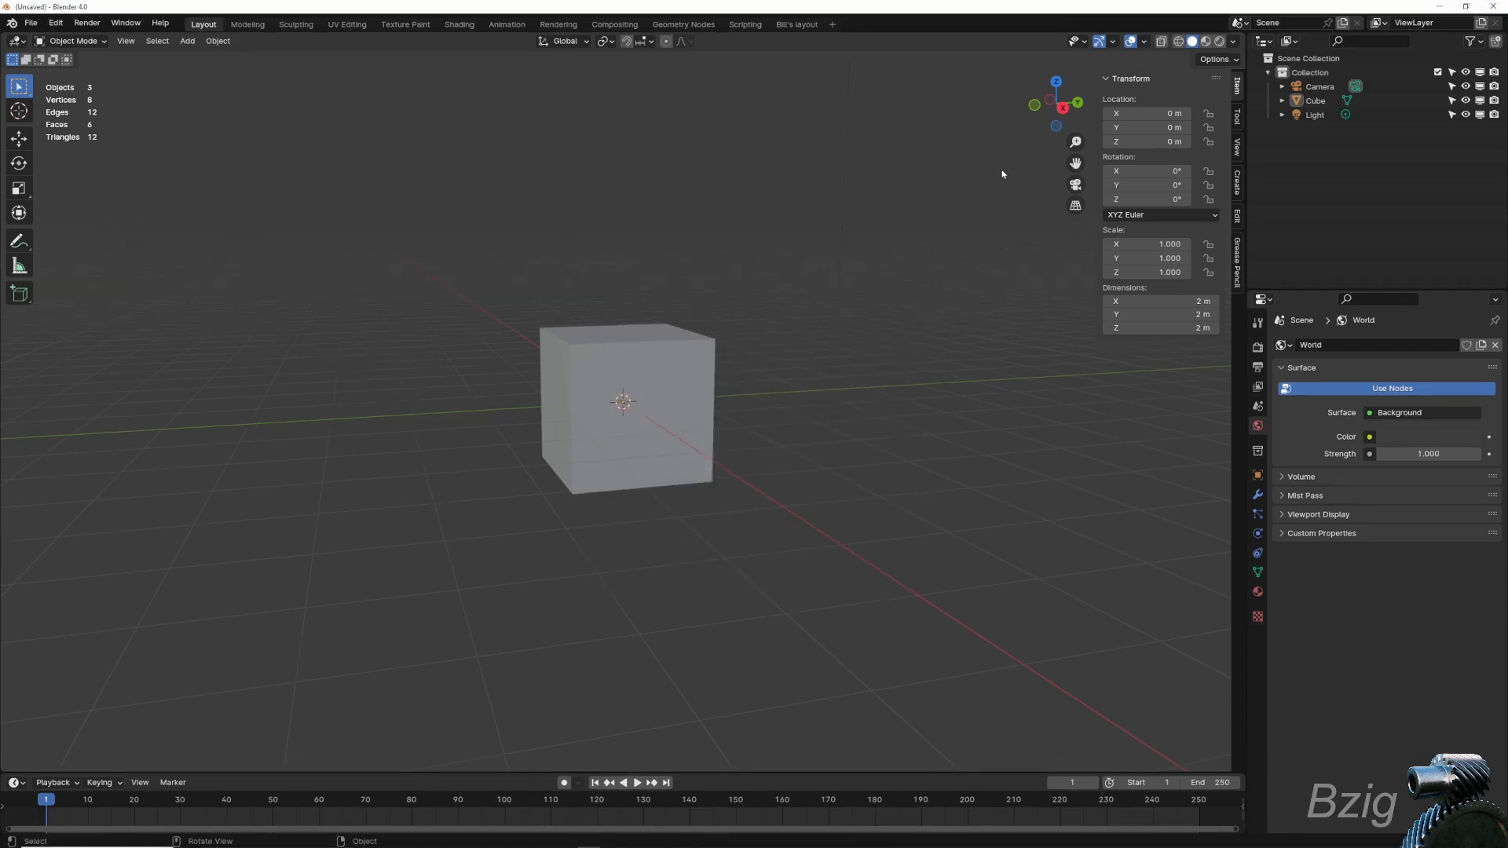
{"action": "key", "text": "a"}
{"action": "key", "text": "Delete"}
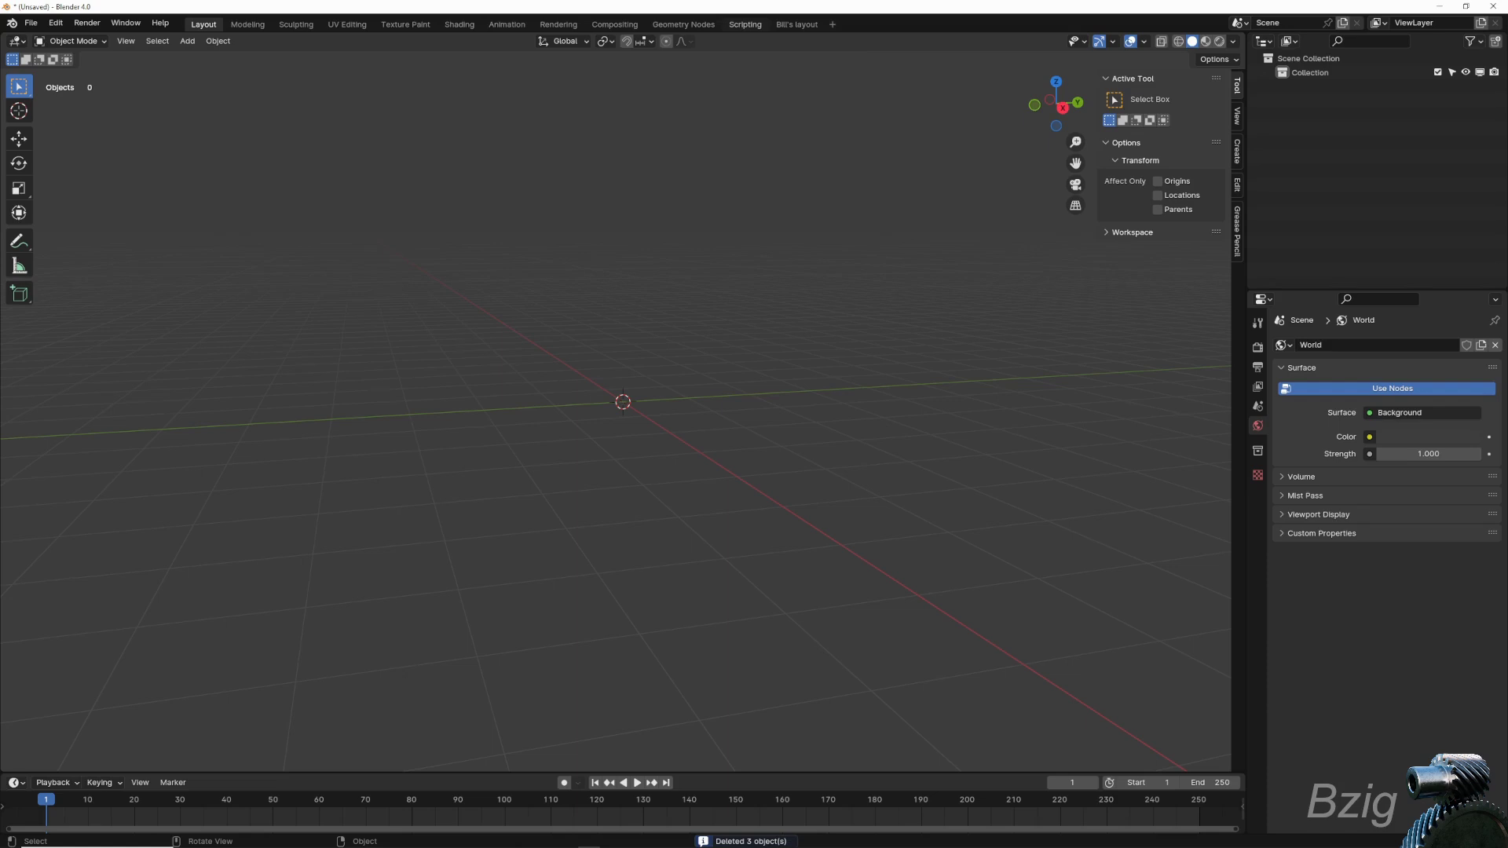
- Import Helicopter v28.3mf from the recent CAD_files folder as a 3MF file
{"action": "left_click", "coordinate": [34, 27]}
{"action": "mouse_move", "coordinate": [56, 226]}
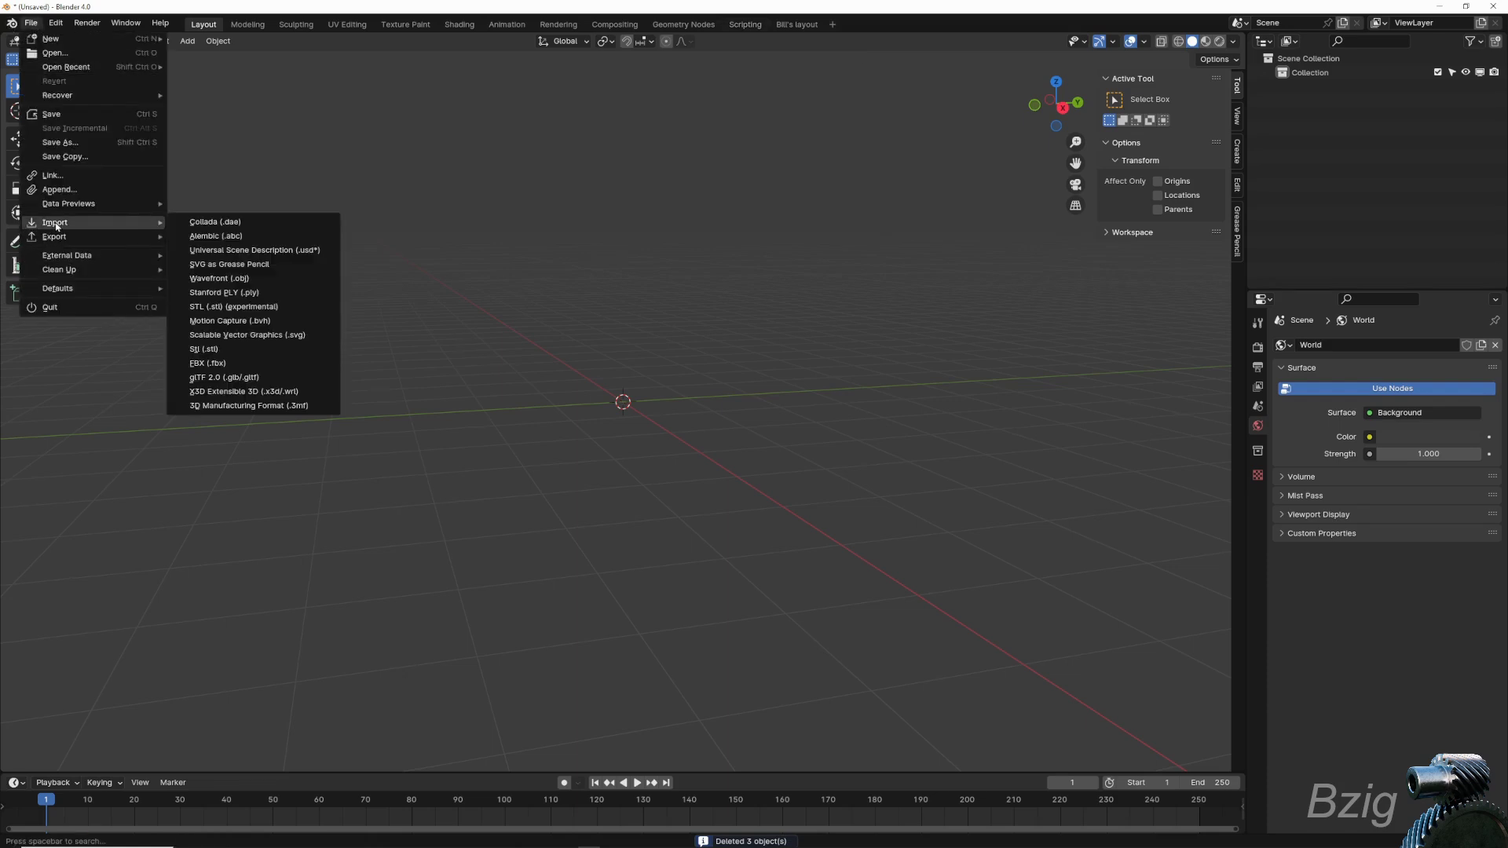
{"action": "left_click", "coordinate": [227, 405]}
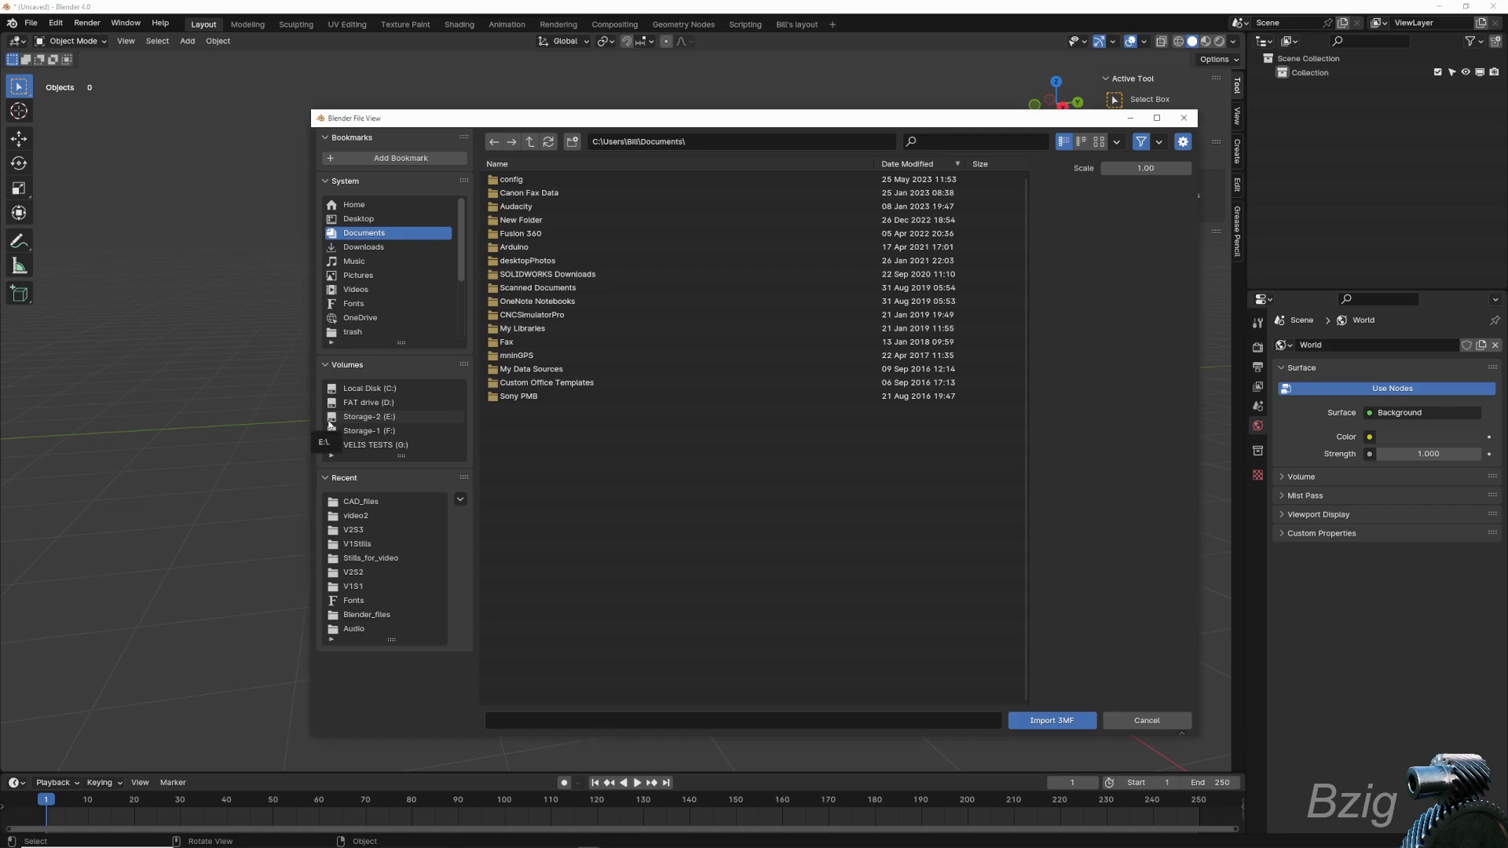
{"action": "left_click", "coordinate": [361, 502]}
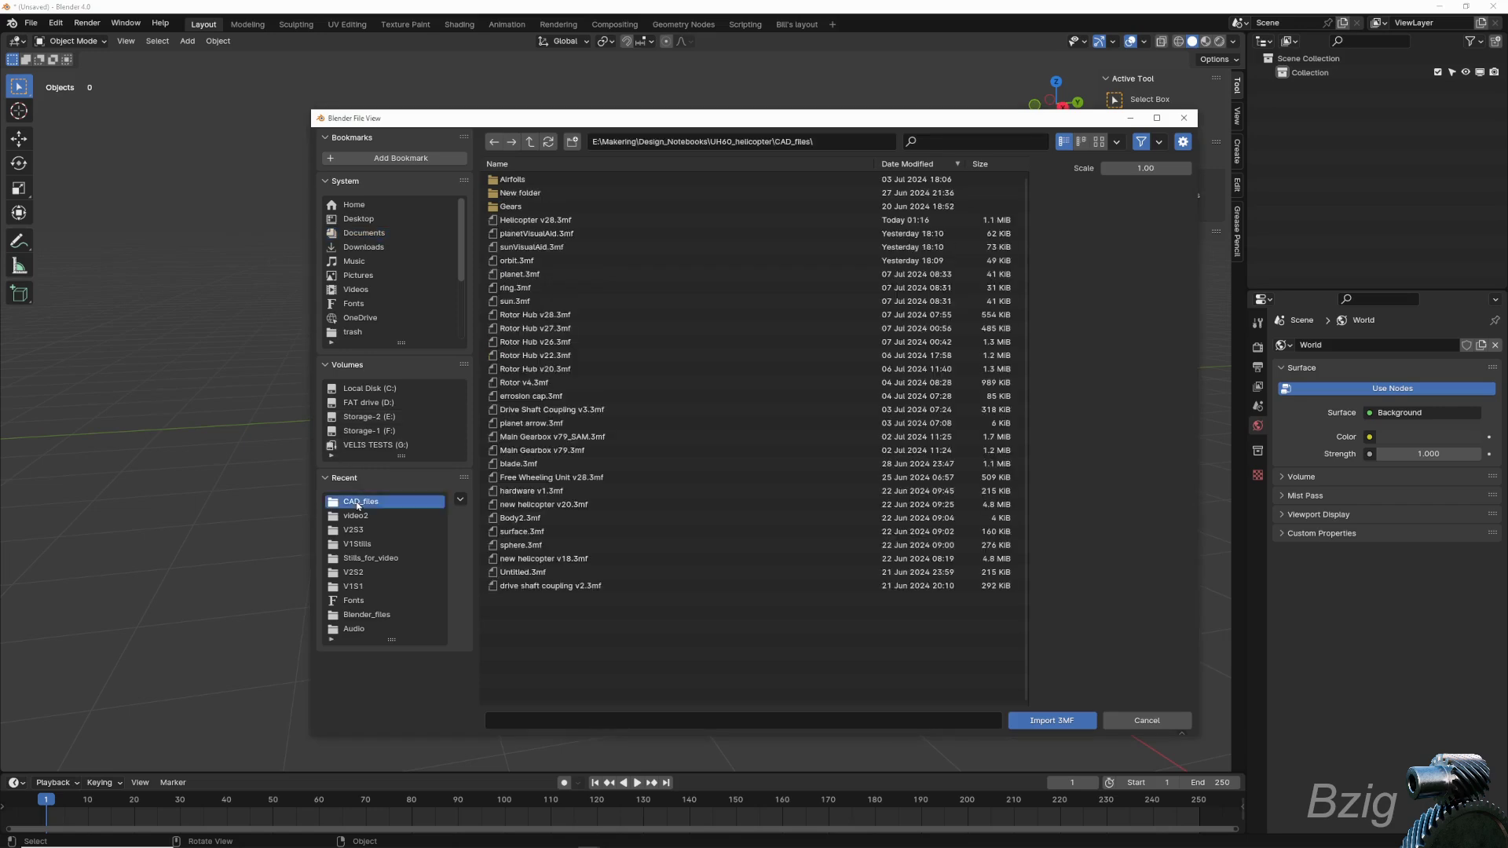
{"action": "left_click", "coordinate": [534, 219]}
{"action": "left_click", "coordinate": [1051, 720]}
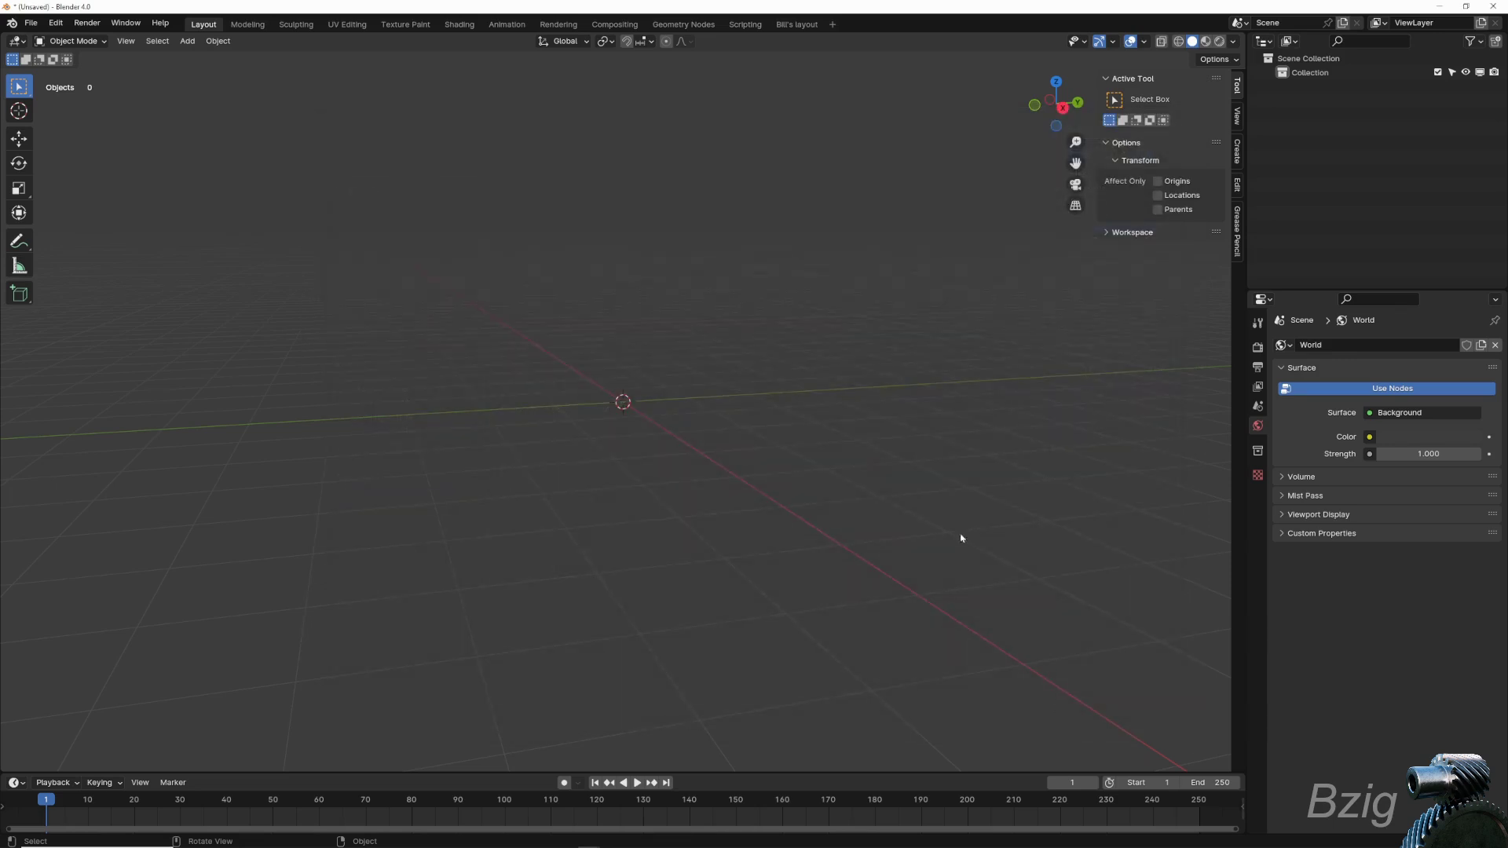
- Select all 28 imported parts and apply their scale so it reads 1.000
{"action": "left_click", "coordinate": [788, 392]}
{"action": "mouse_move", "coordinate": [789, 392]}
{"action": "middle_mouse_down"}
{"action": "mouse_move", "coordinate": [785, 370]}
{"action": "mouse_move", "coordinate": [782, 391]}
{"action": "middle_mouse_up"}
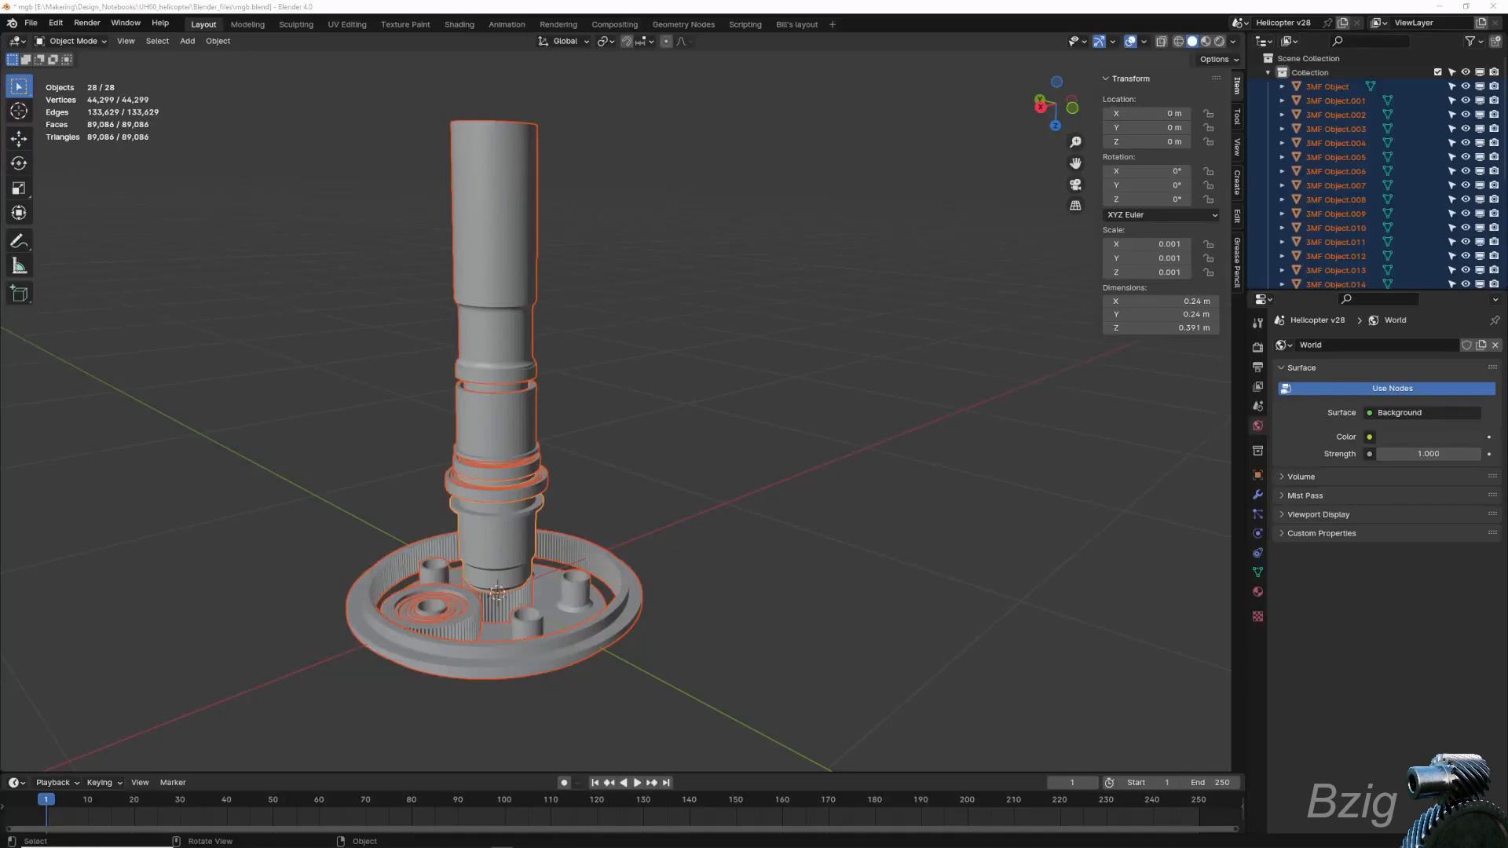
{"action": "left_click", "coordinate": [729, 428]}
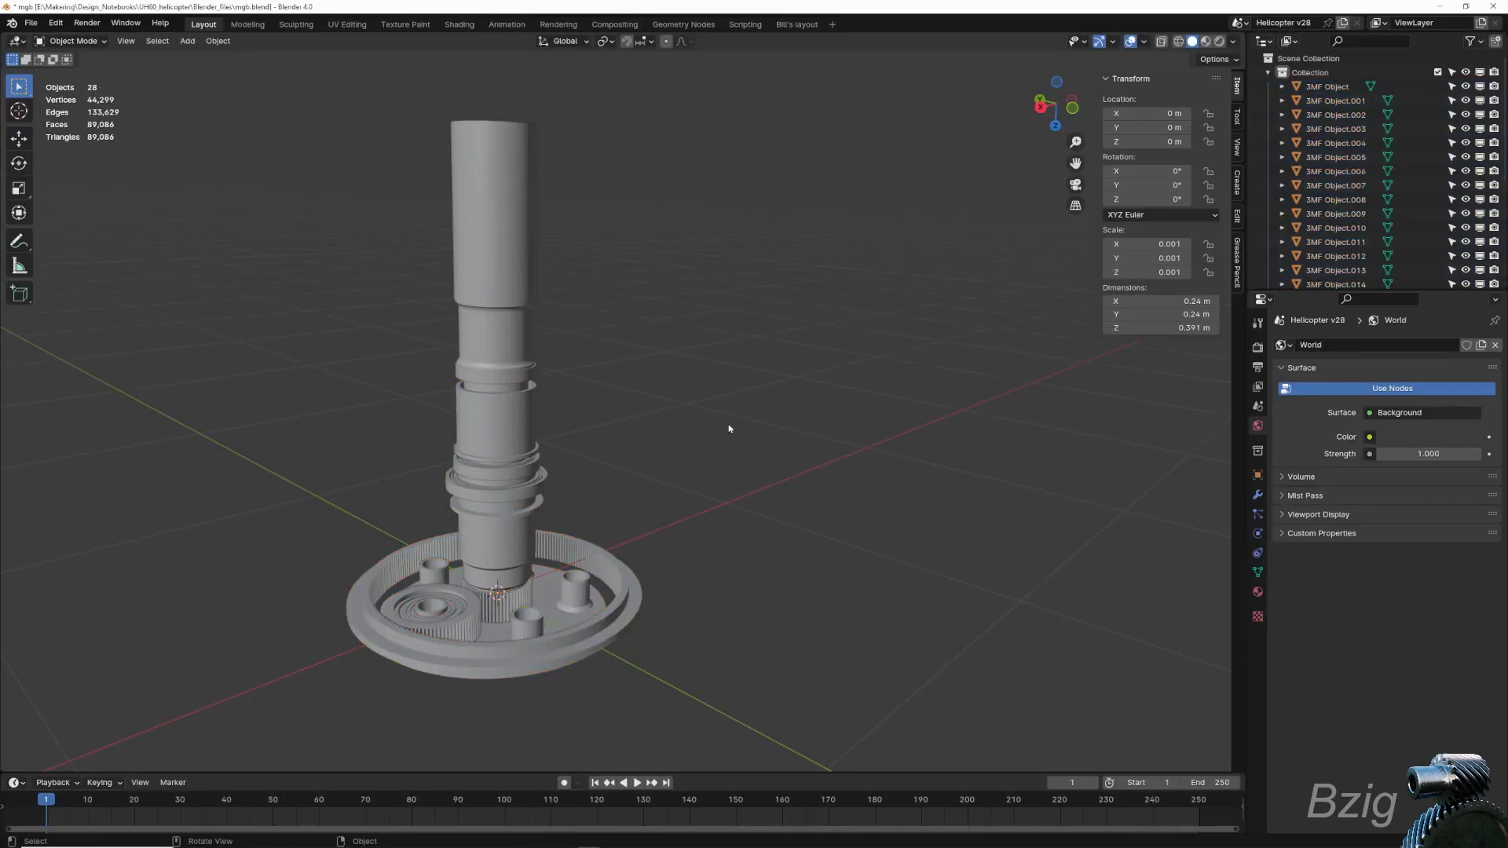
{"action": "key", "text": "a"}
{"action": "key", "text": "ctrl+a"}
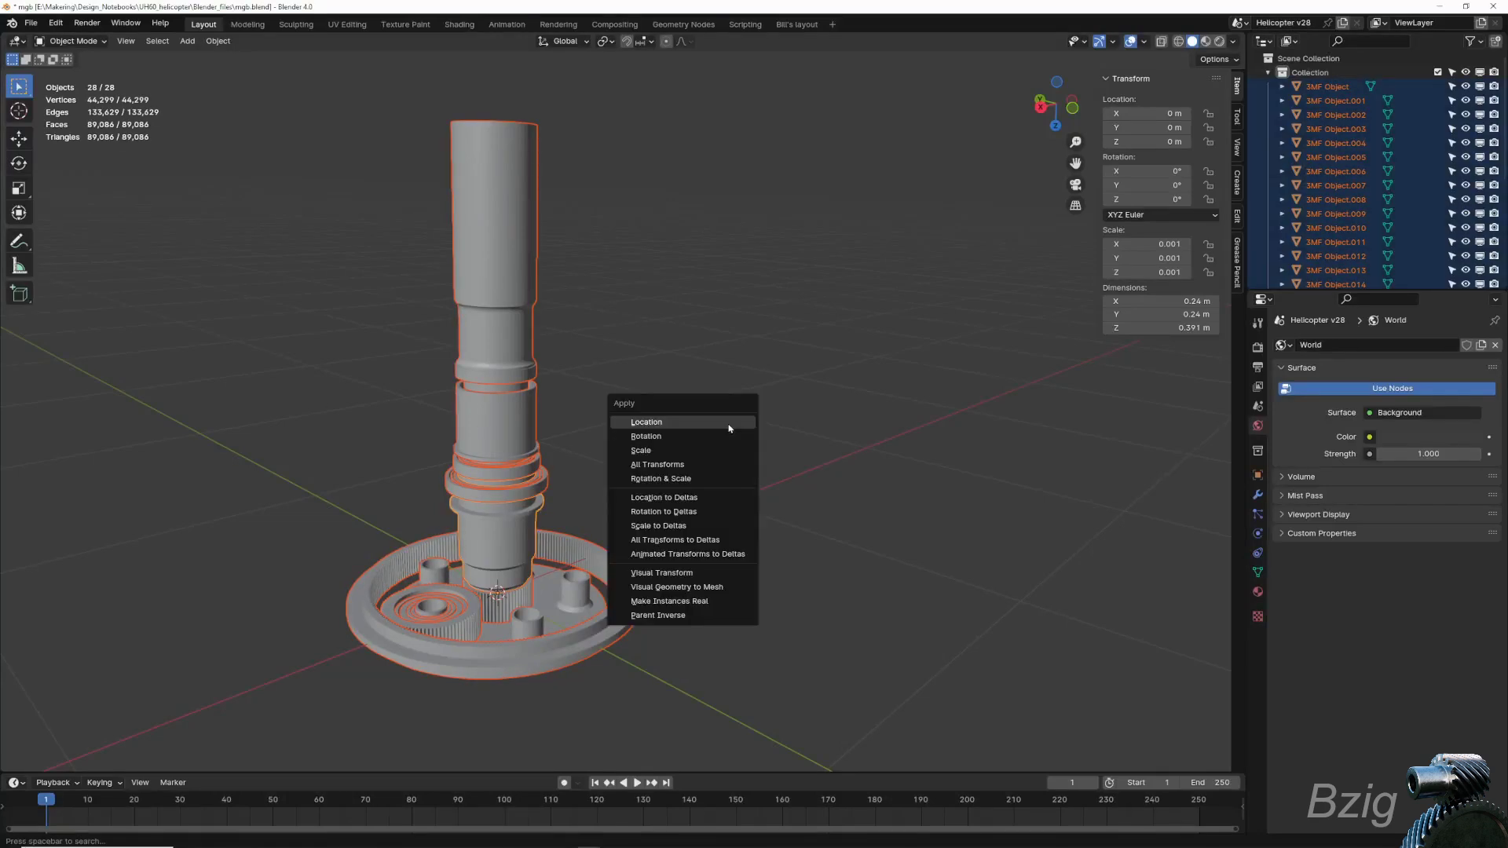
{"action": "left_click", "coordinate": [726, 450]}
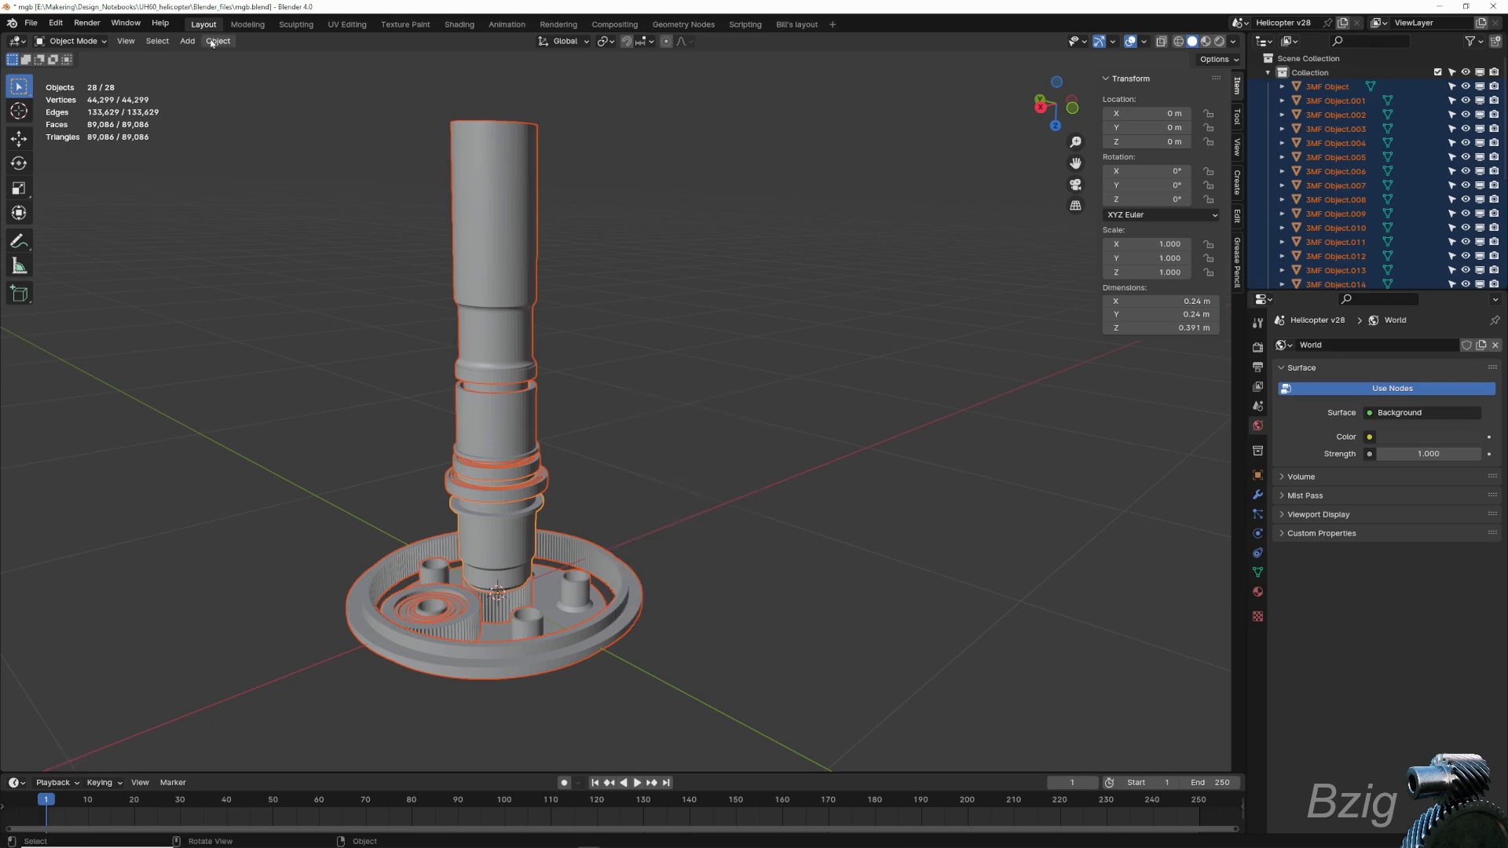
- Set every part's origin to its geometry and give them Shade Auto Smooth
{"action": "left_click", "coordinate": [214, 41]}
{"action": "mouse_move", "coordinate": [232, 75]}
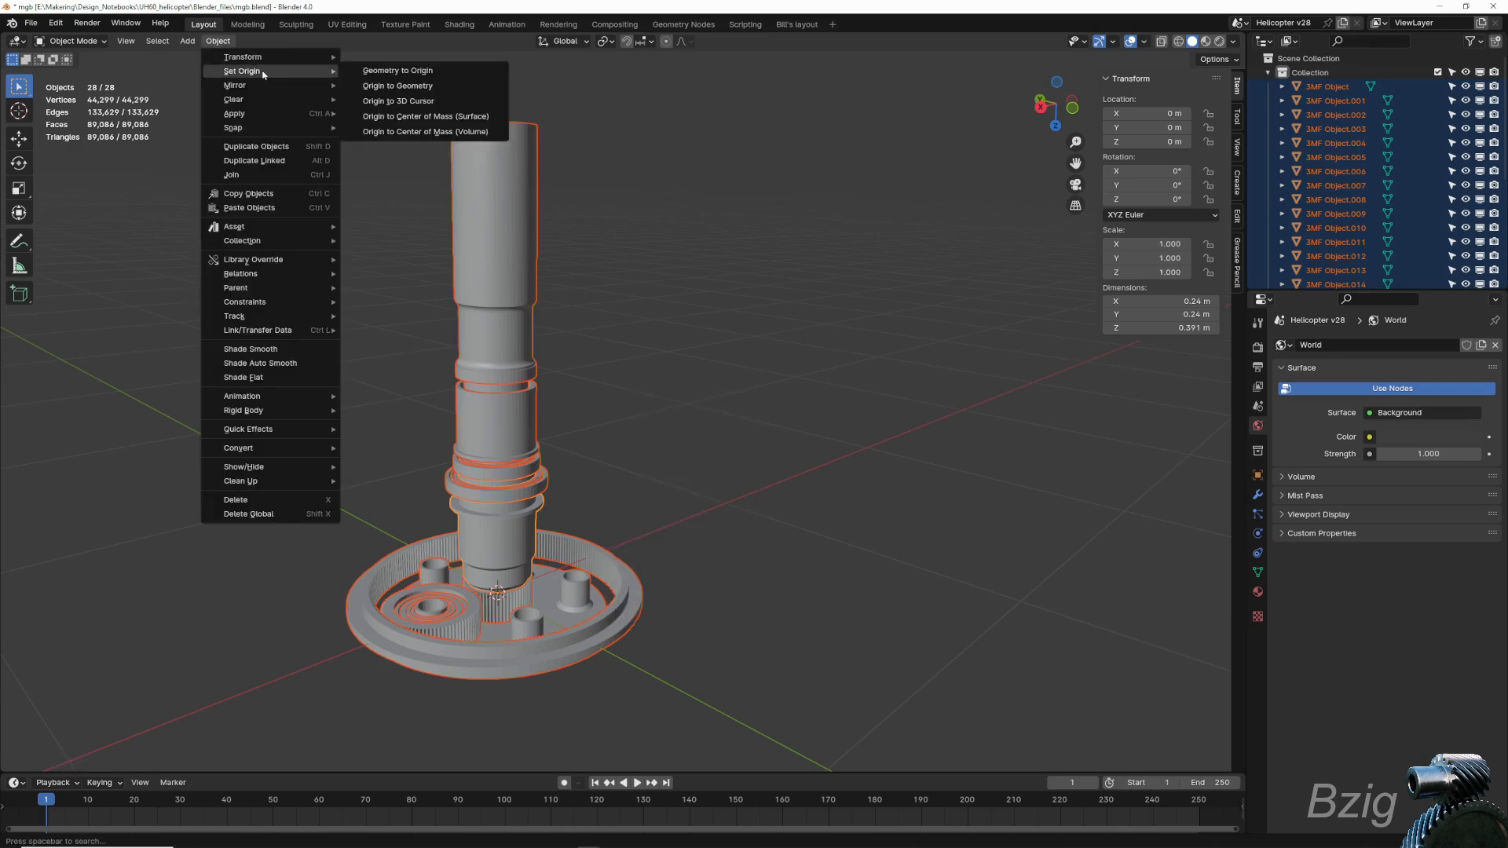
{"action": "left_click", "coordinate": [378, 85]}
{"action": "right_click", "coordinate": [469, 258]}
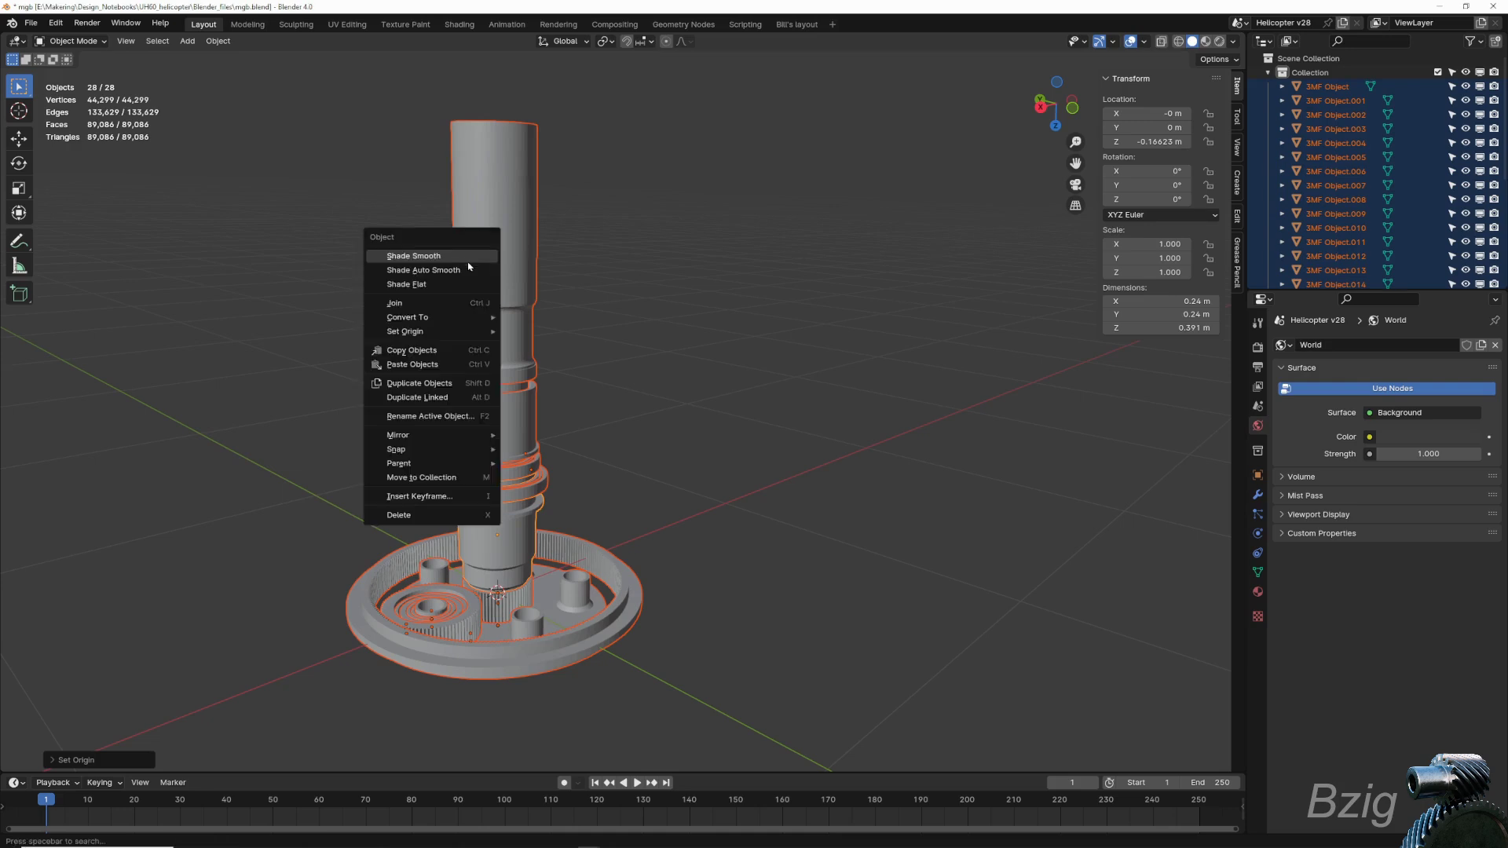
{"action": "left_click", "coordinate": [463, 270]}
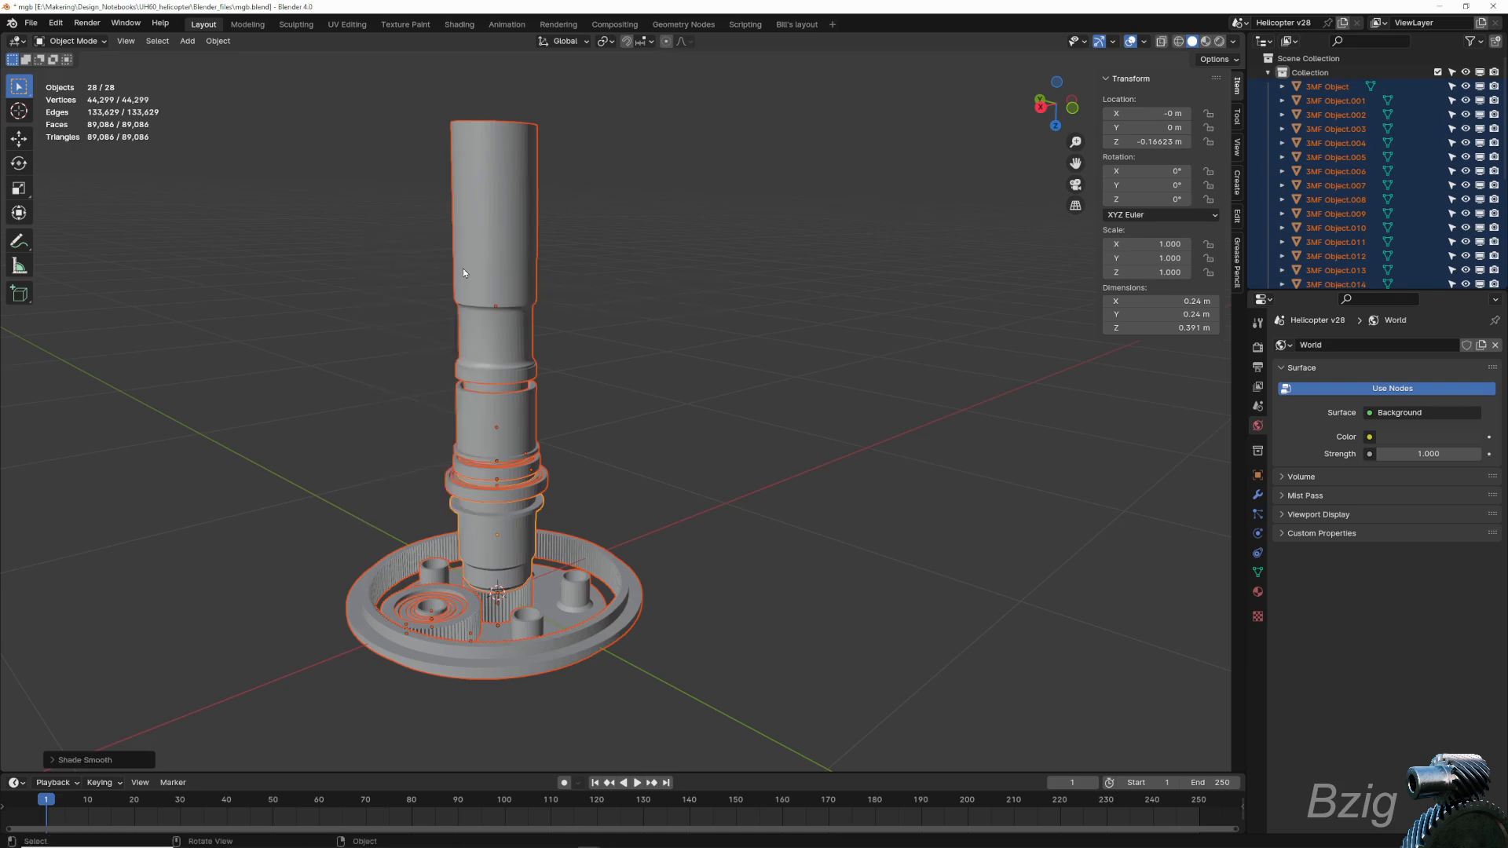
- Convert triangles to quads on all selected meshes with Alt+J Tris to Quads
{"action": "key", "text": "Tab"}
{"action": "key", "text": "alt"}
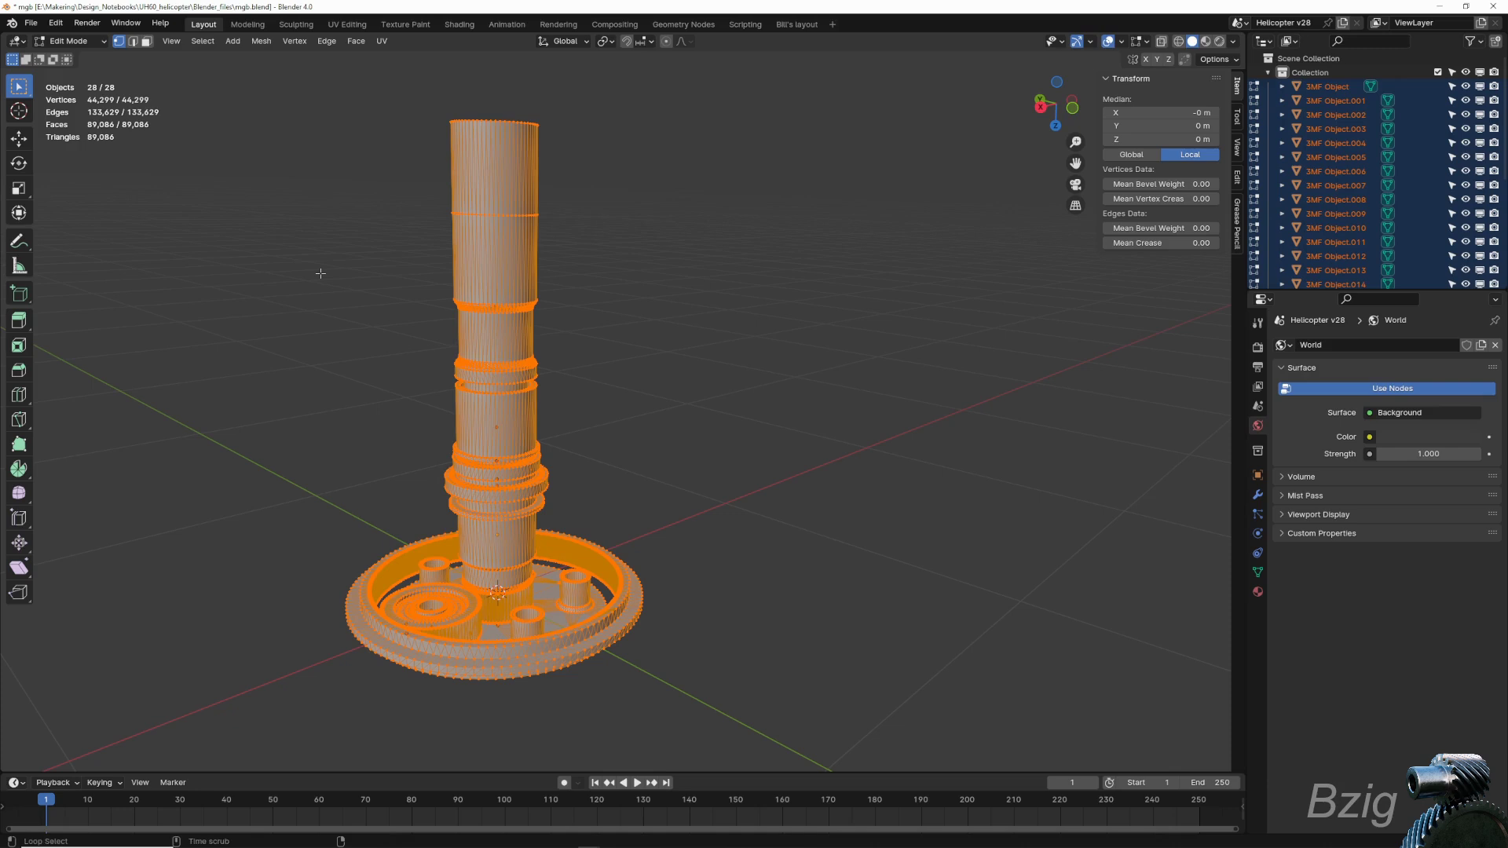
{"action": "key", "text": "alt+j"}
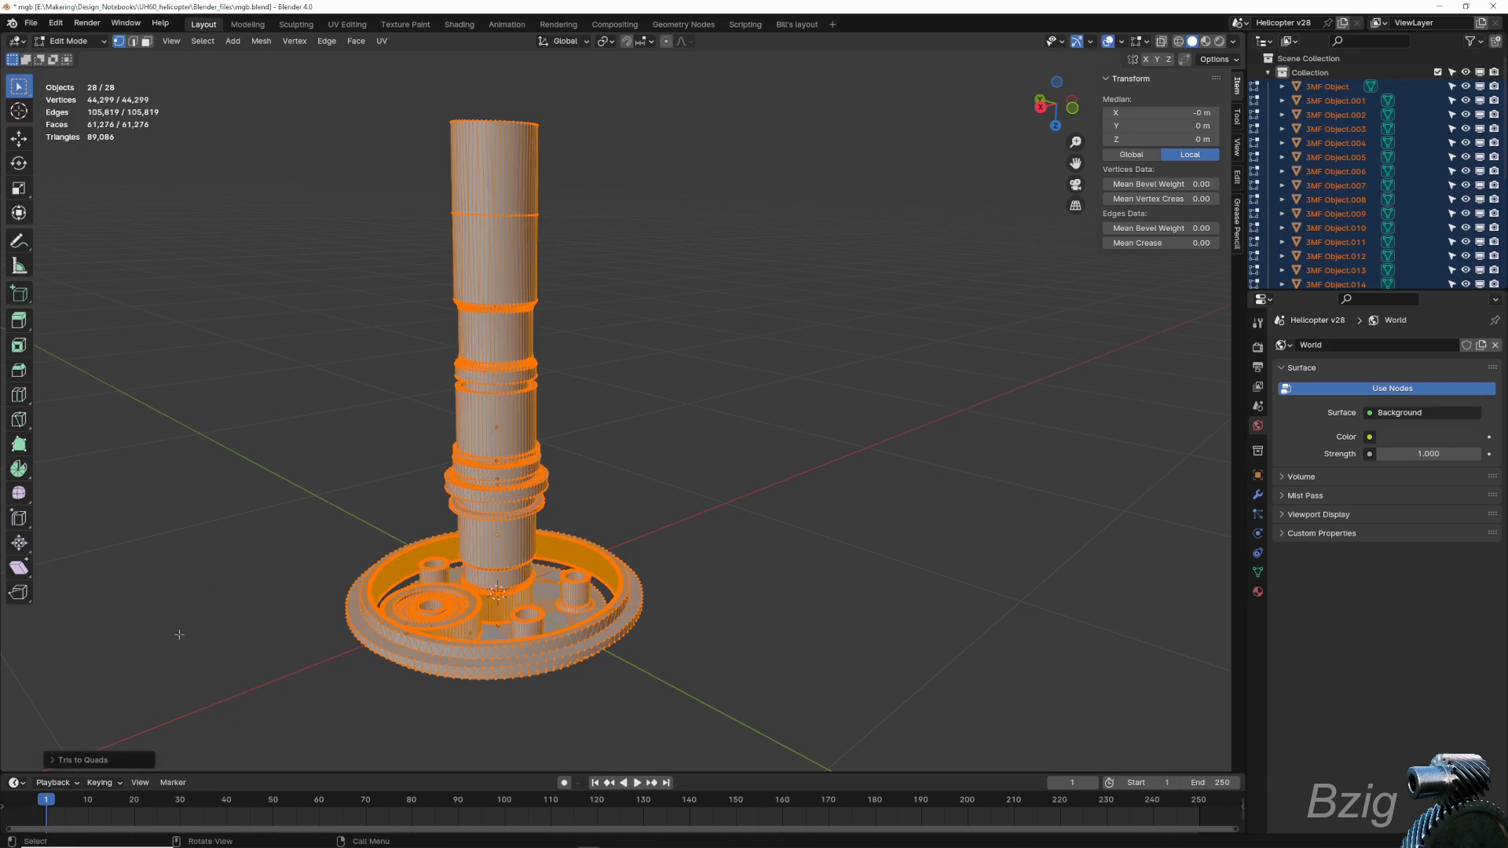
{"action": "left_click", "coordinate": [81, 760]}
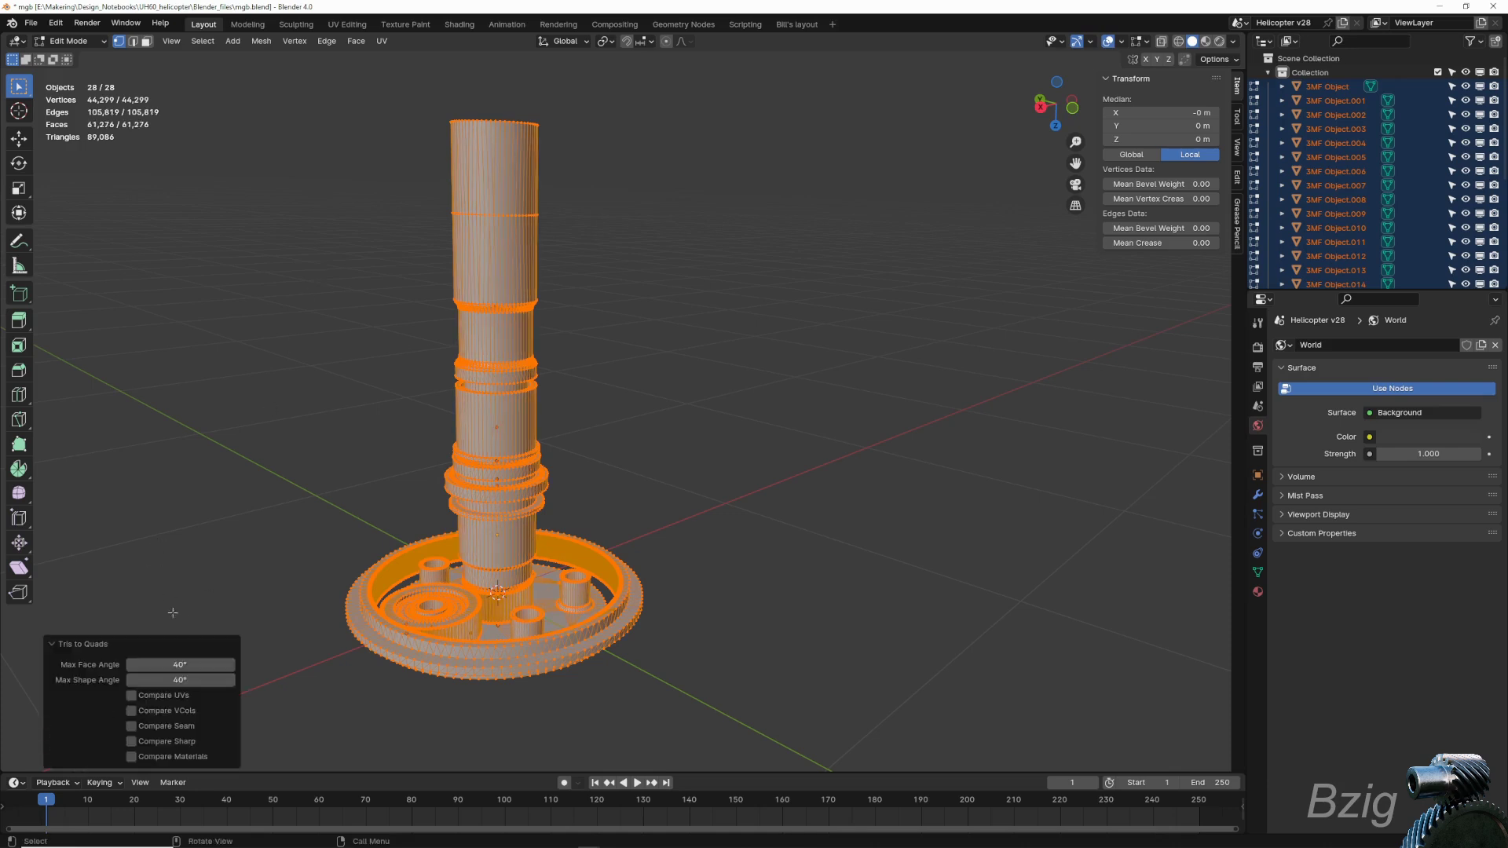
{"action": "key", "text": "alt+a"}
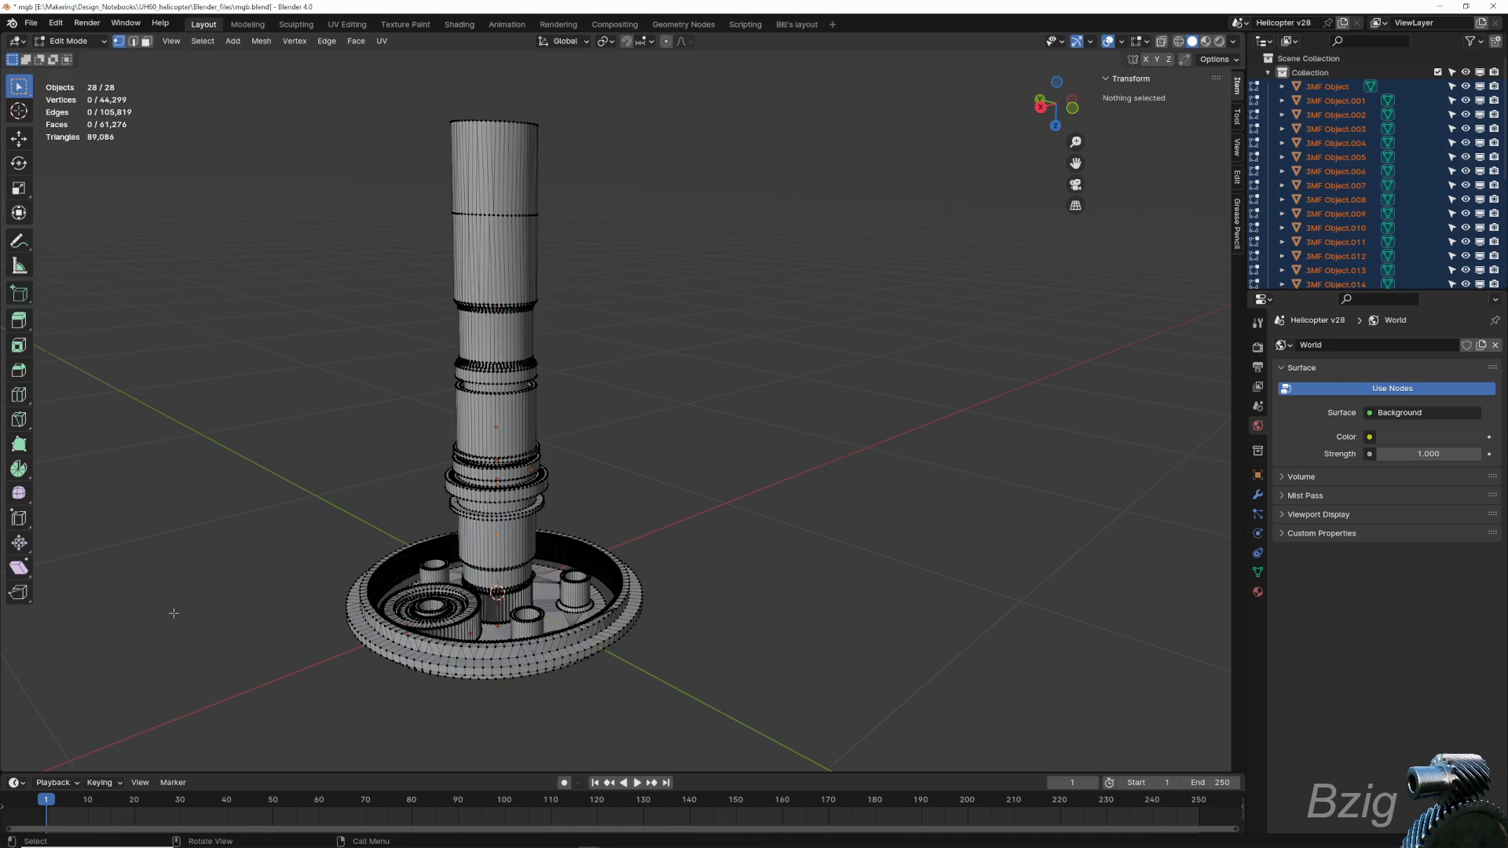
{"action": "key", "text": "Tab"}
- Check the top shaft cylinder's mesh without merging anything, then deselect it
{"action": "left_click", "coordinate": [480, 243]}
{"action": "key", "text": "Tab"}
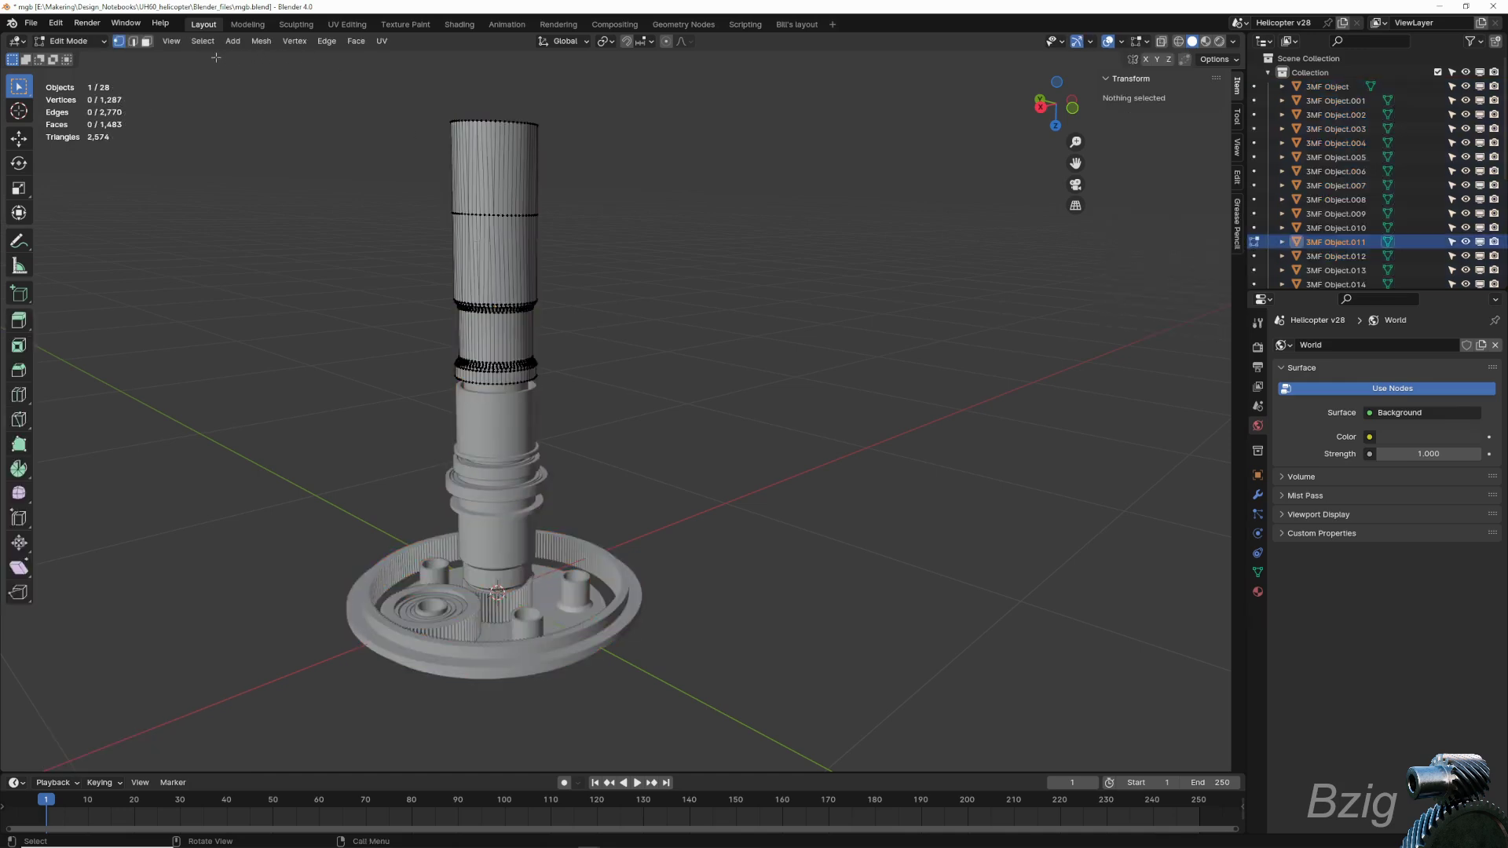
{"action": "left_click", "coordinate": [261, 41]}
{"action": "mouse_move", "coordinate": [276, 137]}
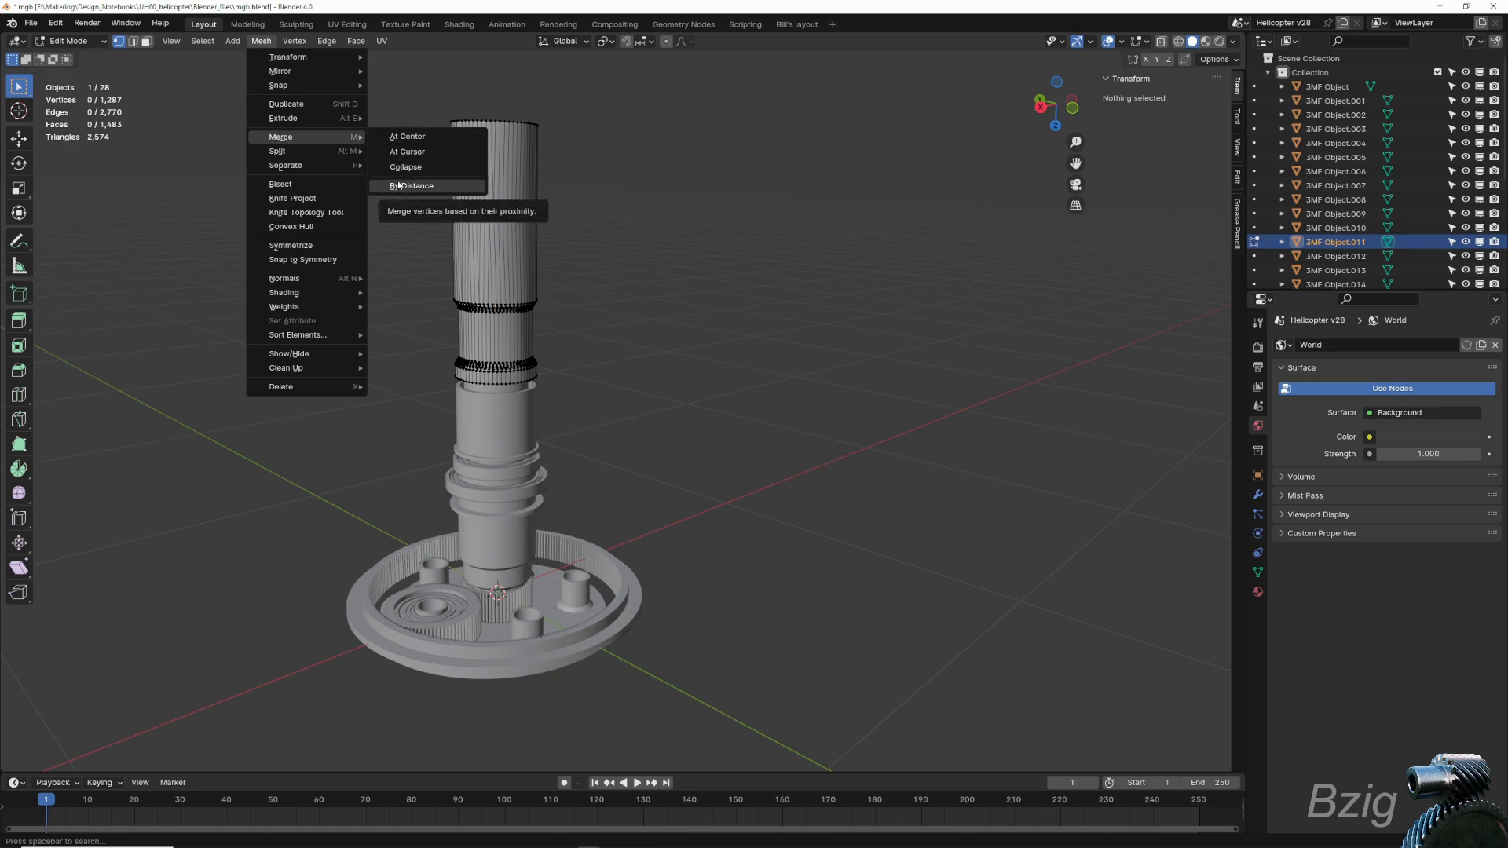
{"action": "key", "text": "Escape"}
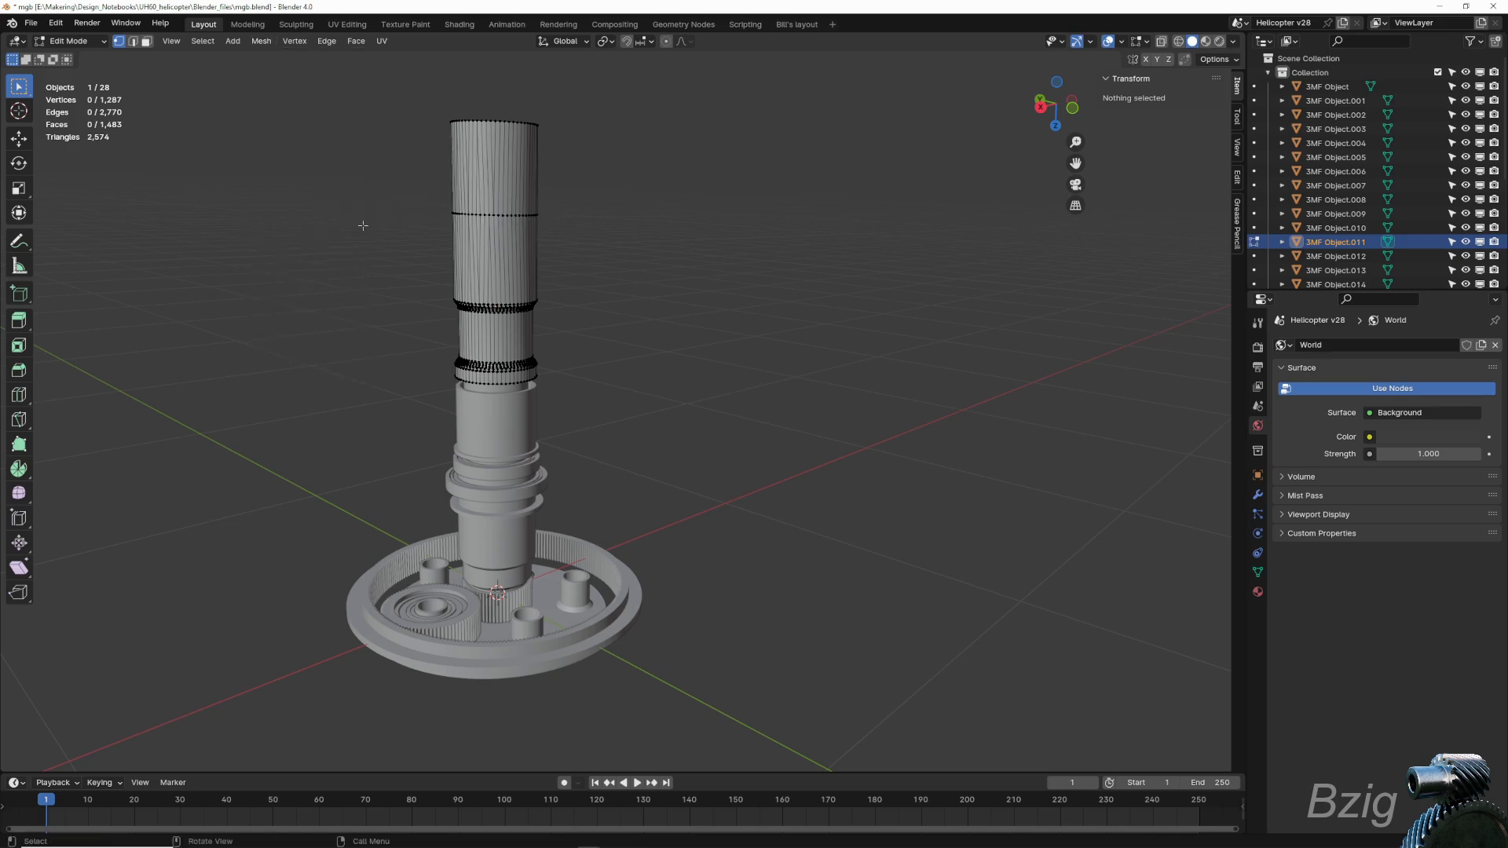
{"action": "key", "text": "Tab"}
{"action": "key", "text": "alt+a"}
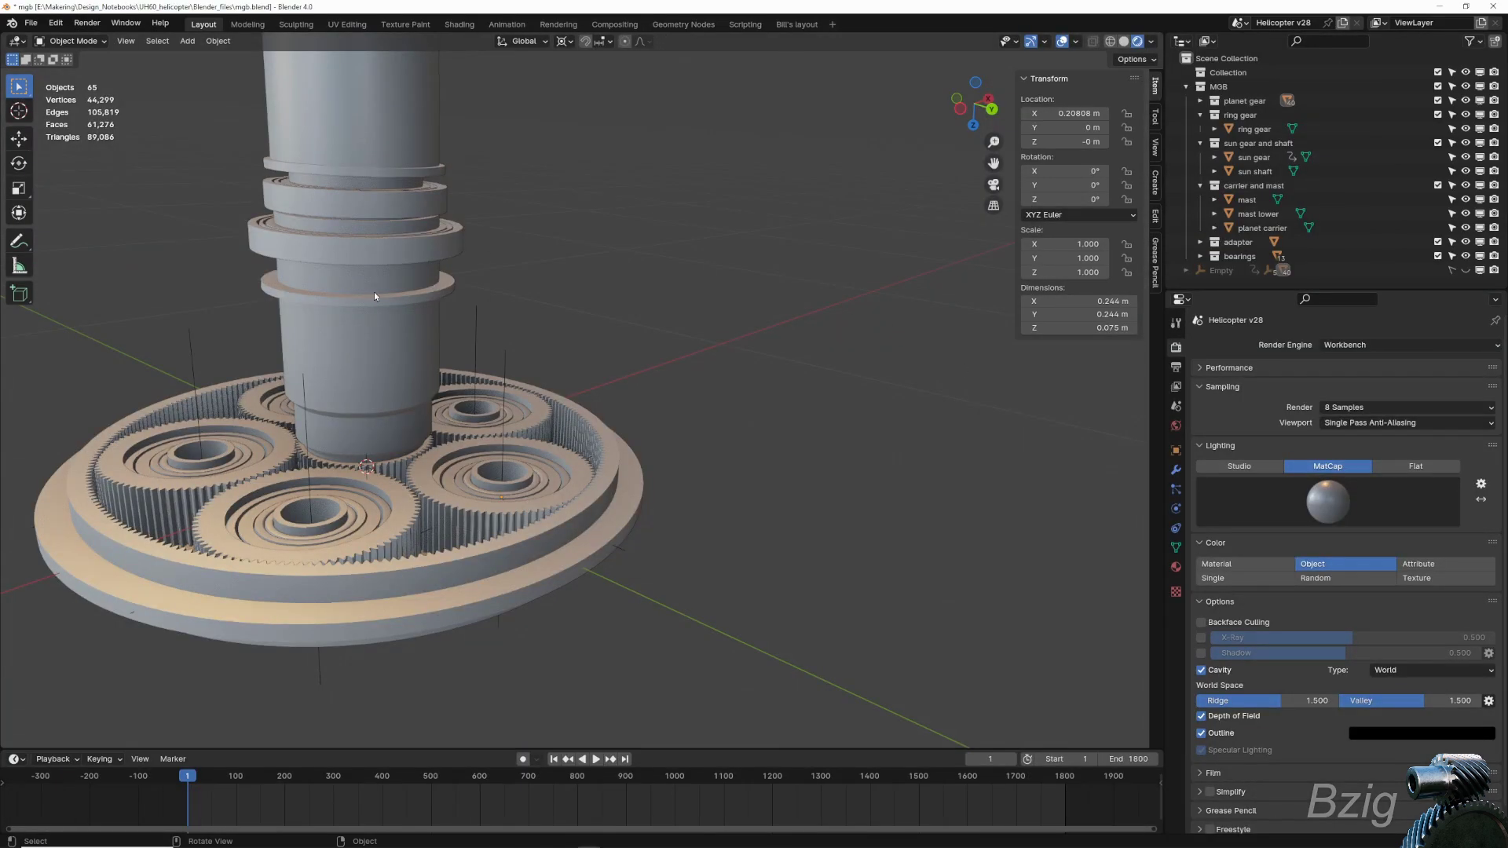
- Select the sun shaft and a planet gear, opening and closing their rename prompts
{"action": "left_click", "coordinate": [361, 380]}
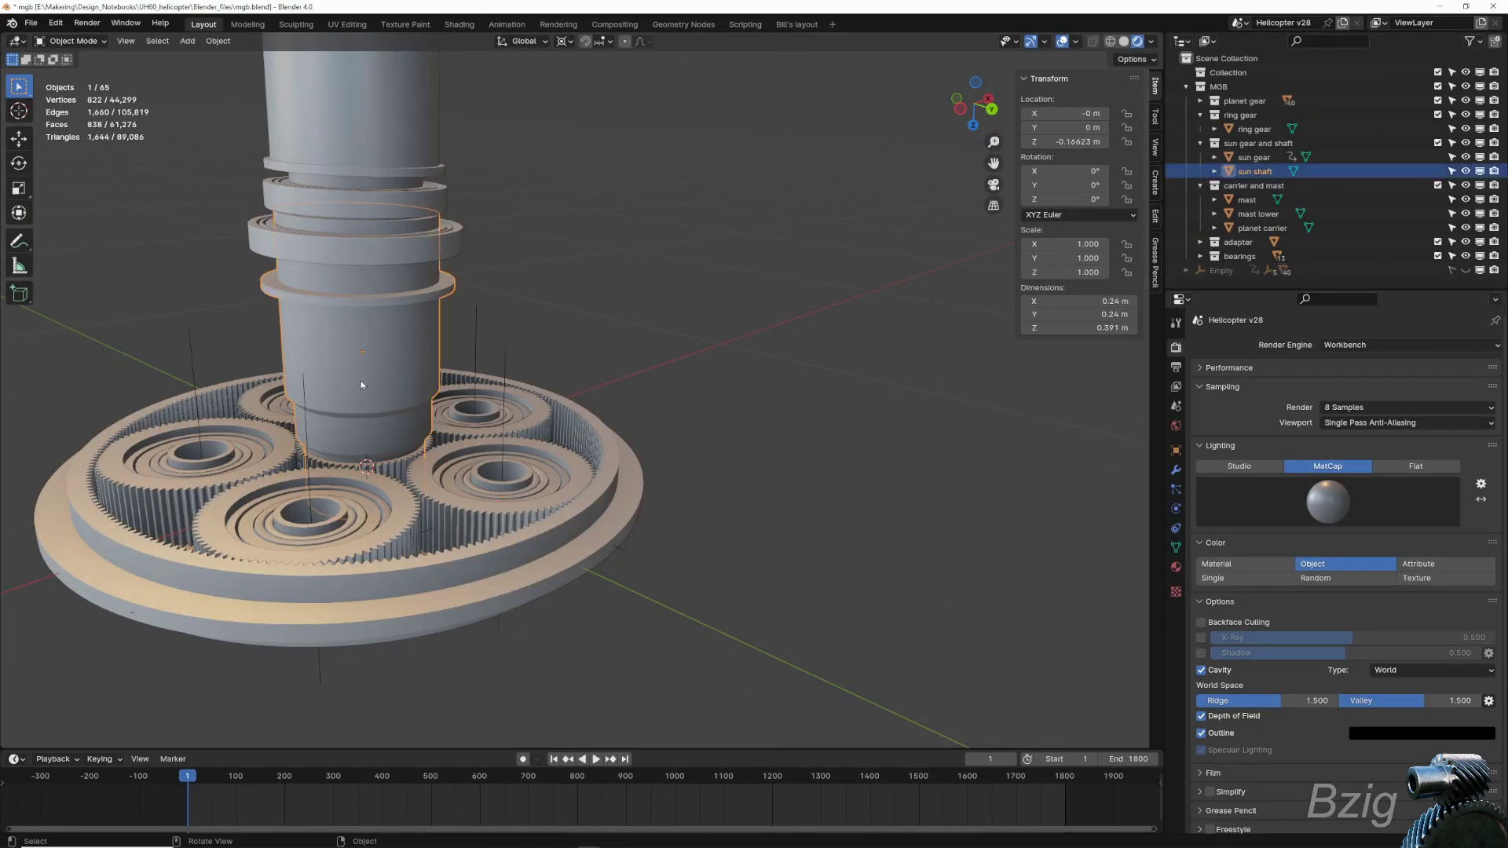
{"action": "key", "text": "F2"}
{"action": "left_click", "coordinate": [450, 511]}
{"action": "key", "text": "F2"}
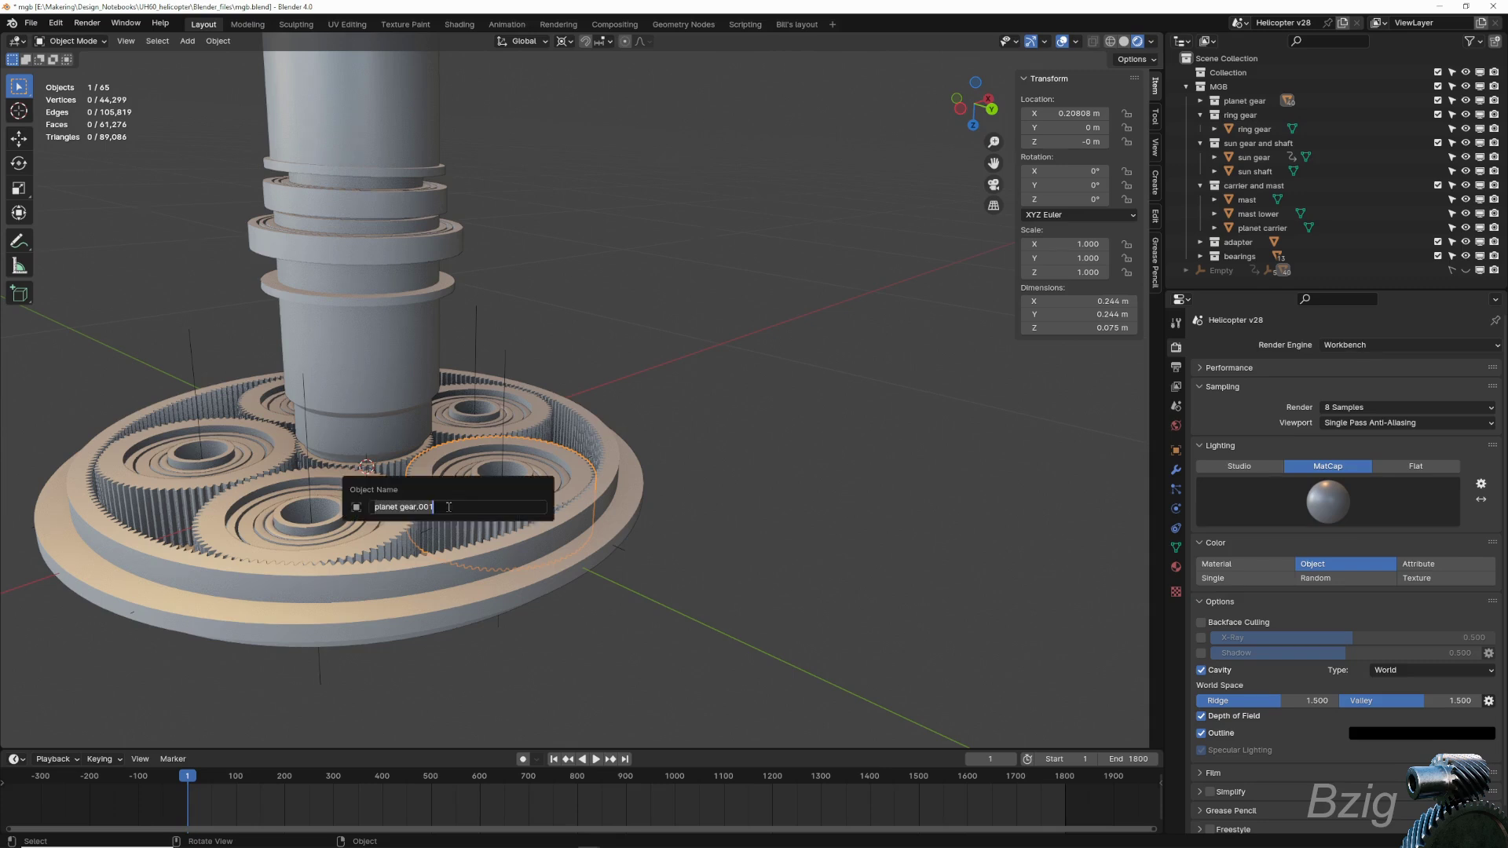
{"action": "key", "text": "Escape"}
- Cancel moving the planet gear, then hide the 'sun gear and shaft' and 'carrier and mast' collections
{"action": "key", "text": "m"}
{"action": "mouse_move", "coordinate": [408, 553]}
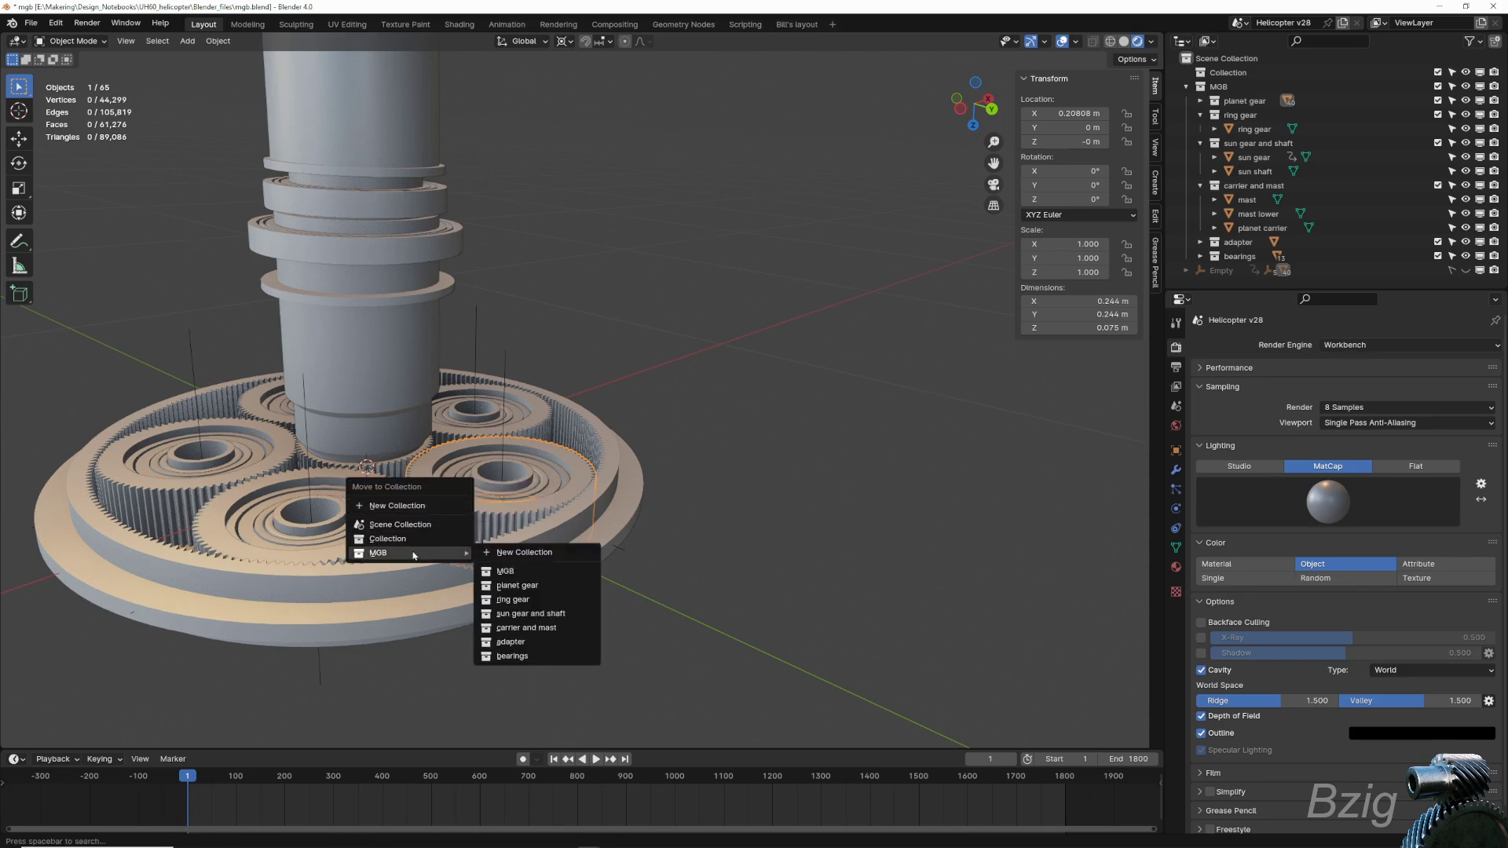
{"action": "left_click", "coordinate": [776, 556]}
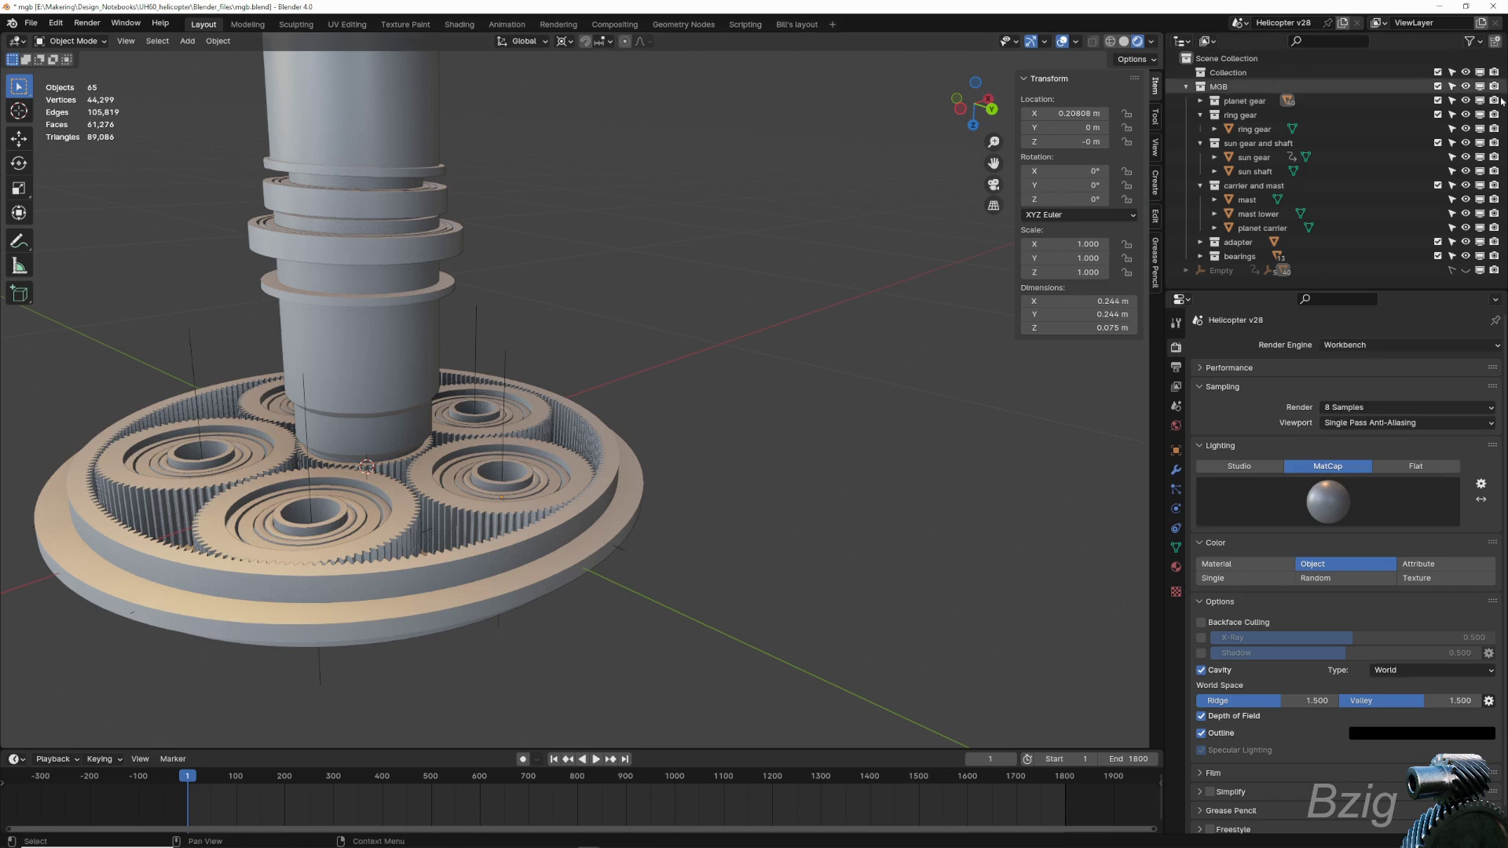
{"action": "left_click", "coordinate": [1465, 143]}
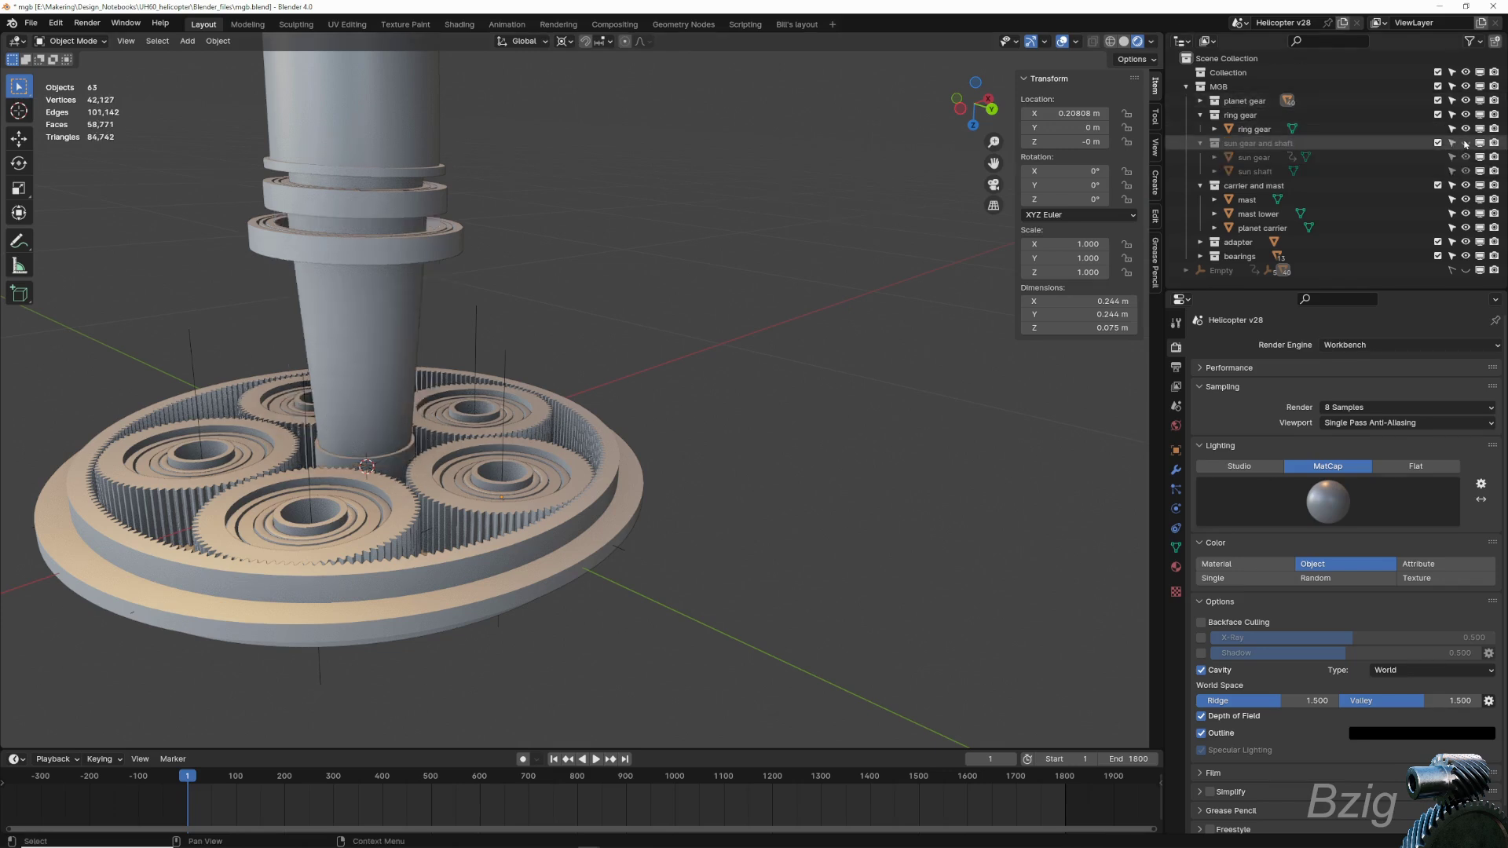
{"action": "left_click", "coordinate": [1466, 185]}
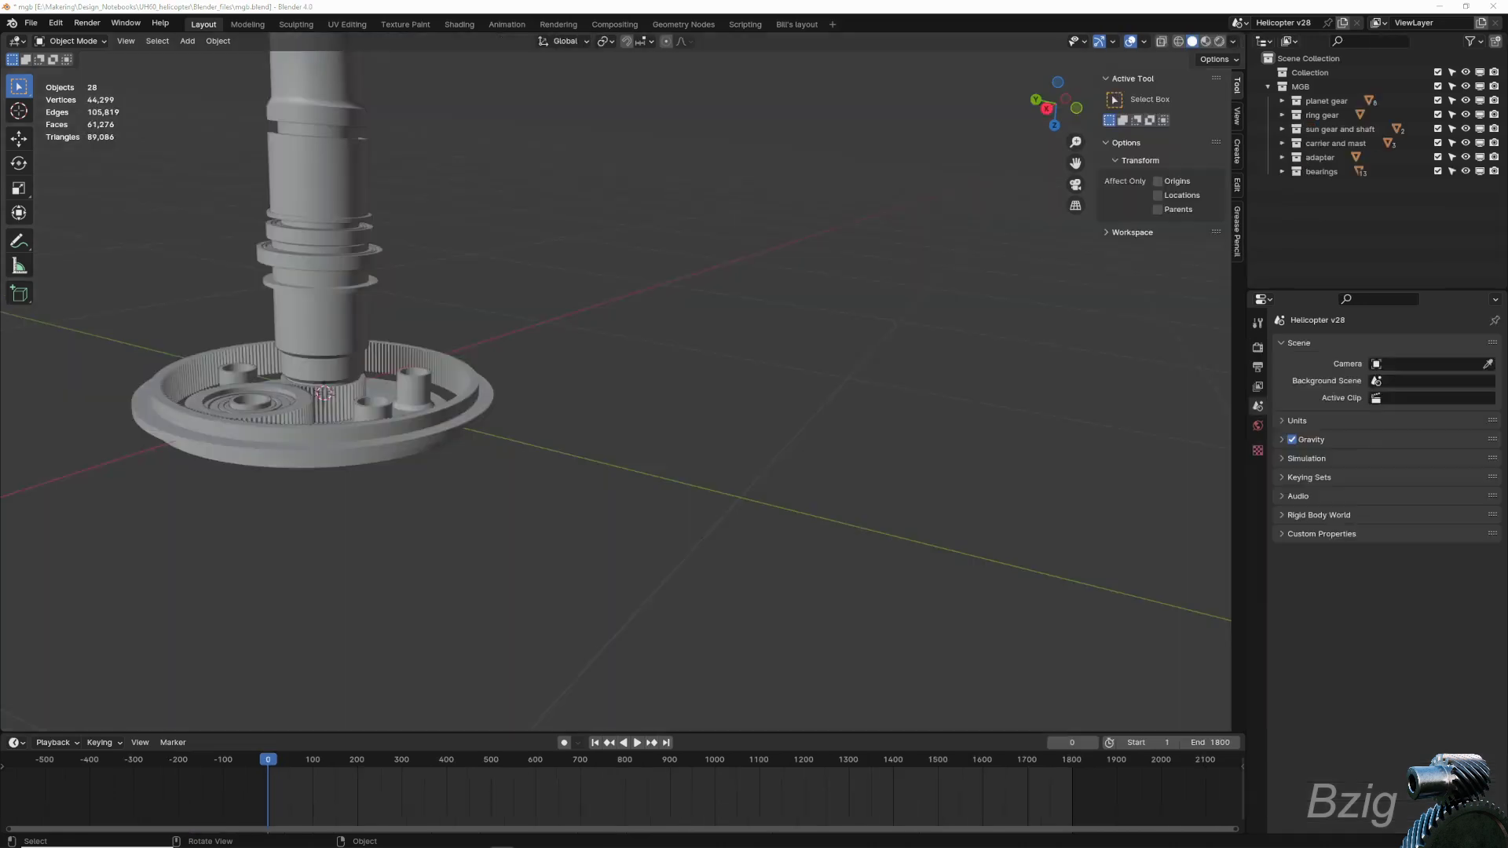
- Add a plain axes empty, scale it to 0.5 and raise it along Z to 0.47 m
{"action": "left_click", "coordinate": [187, 41]}
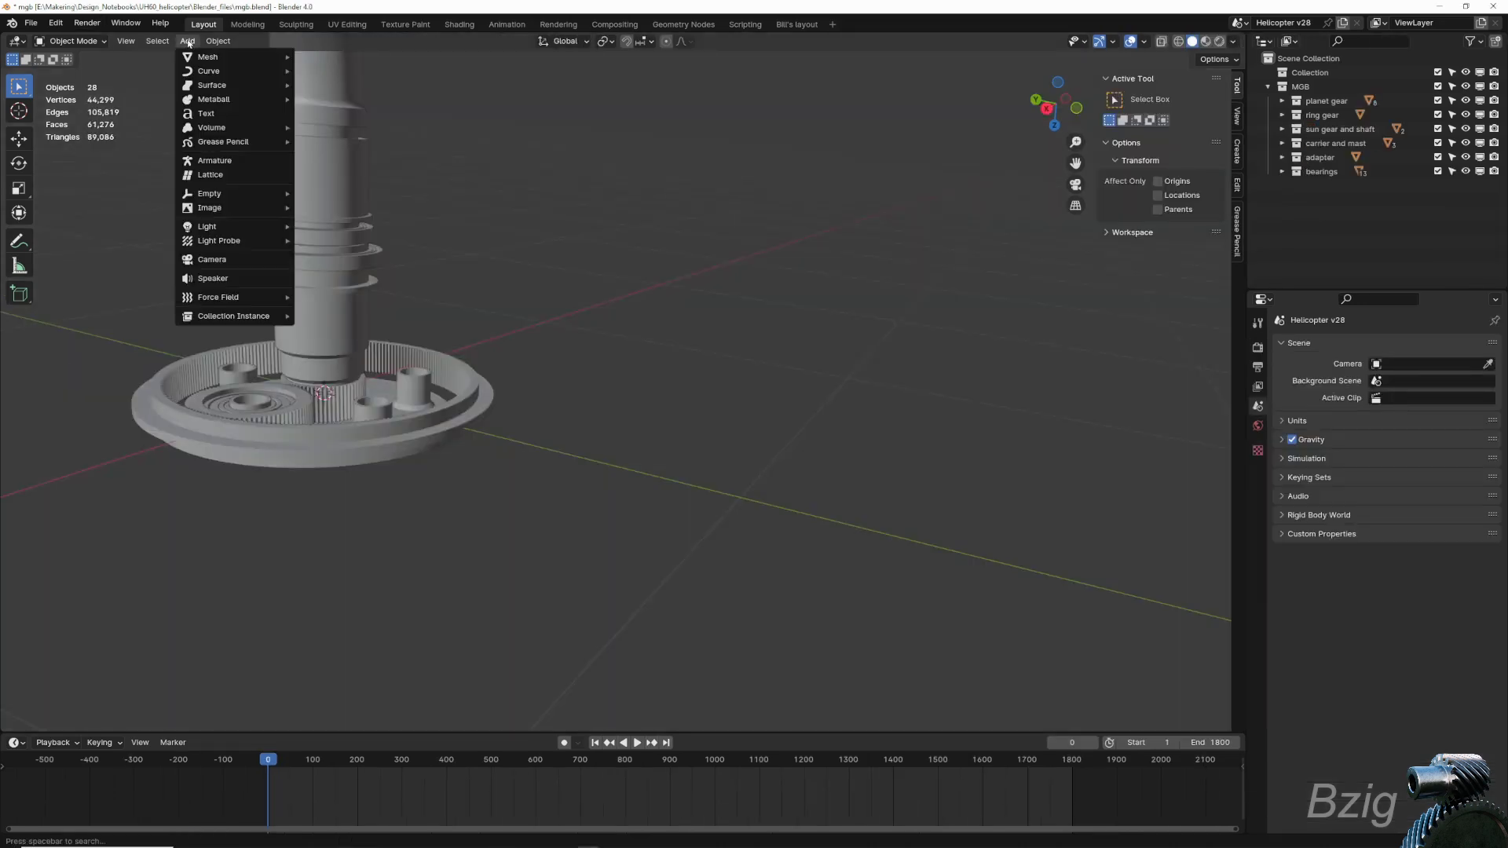
{"action": "mouse_move", "coordinate": [228, 194]}
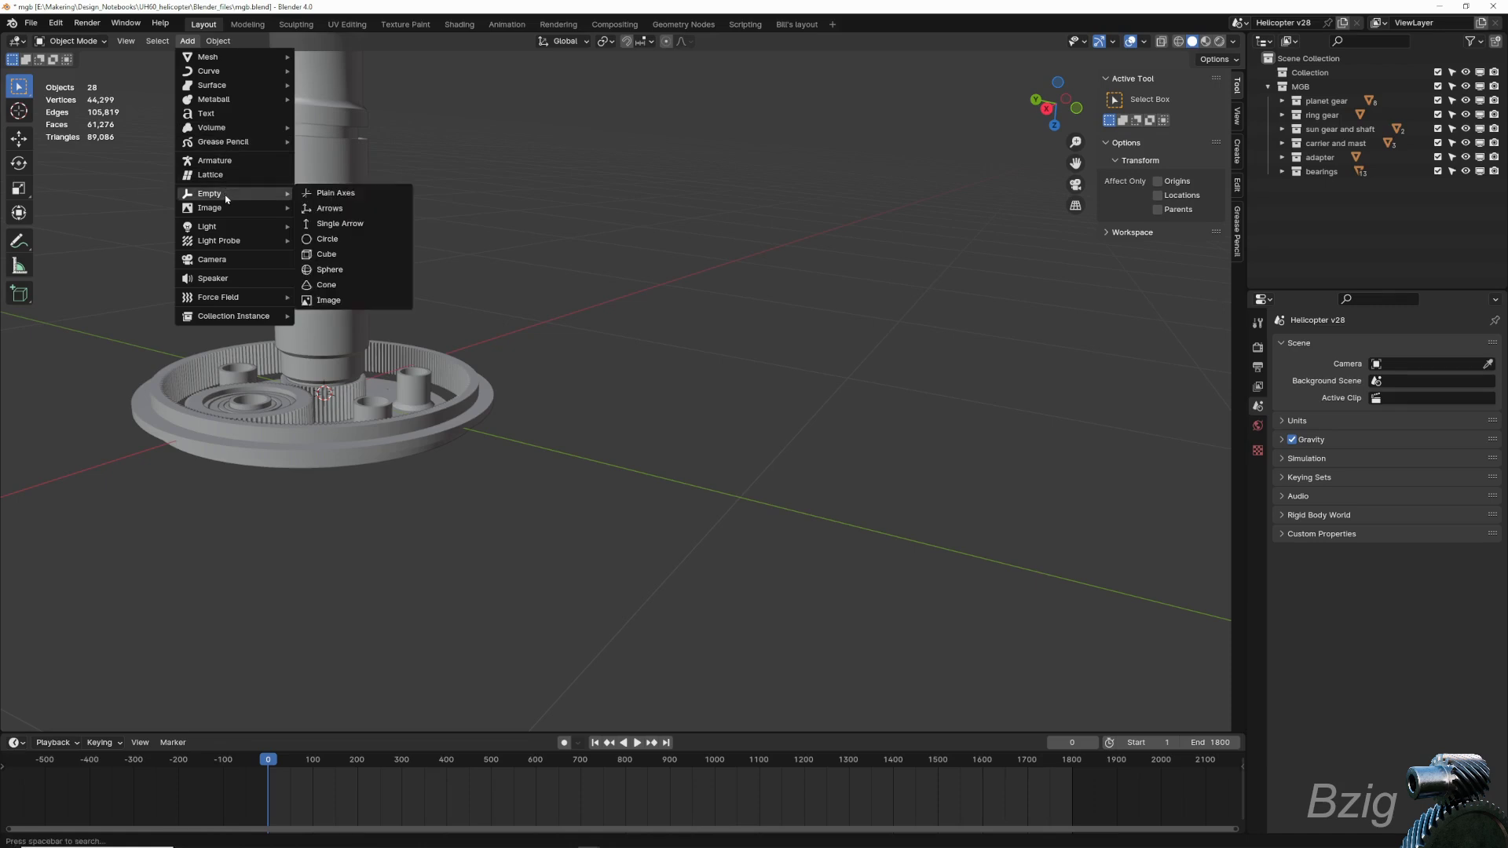
{"action": "left_click", "coordinate": [319, 196]}
{"action": "type", "text": "s"}
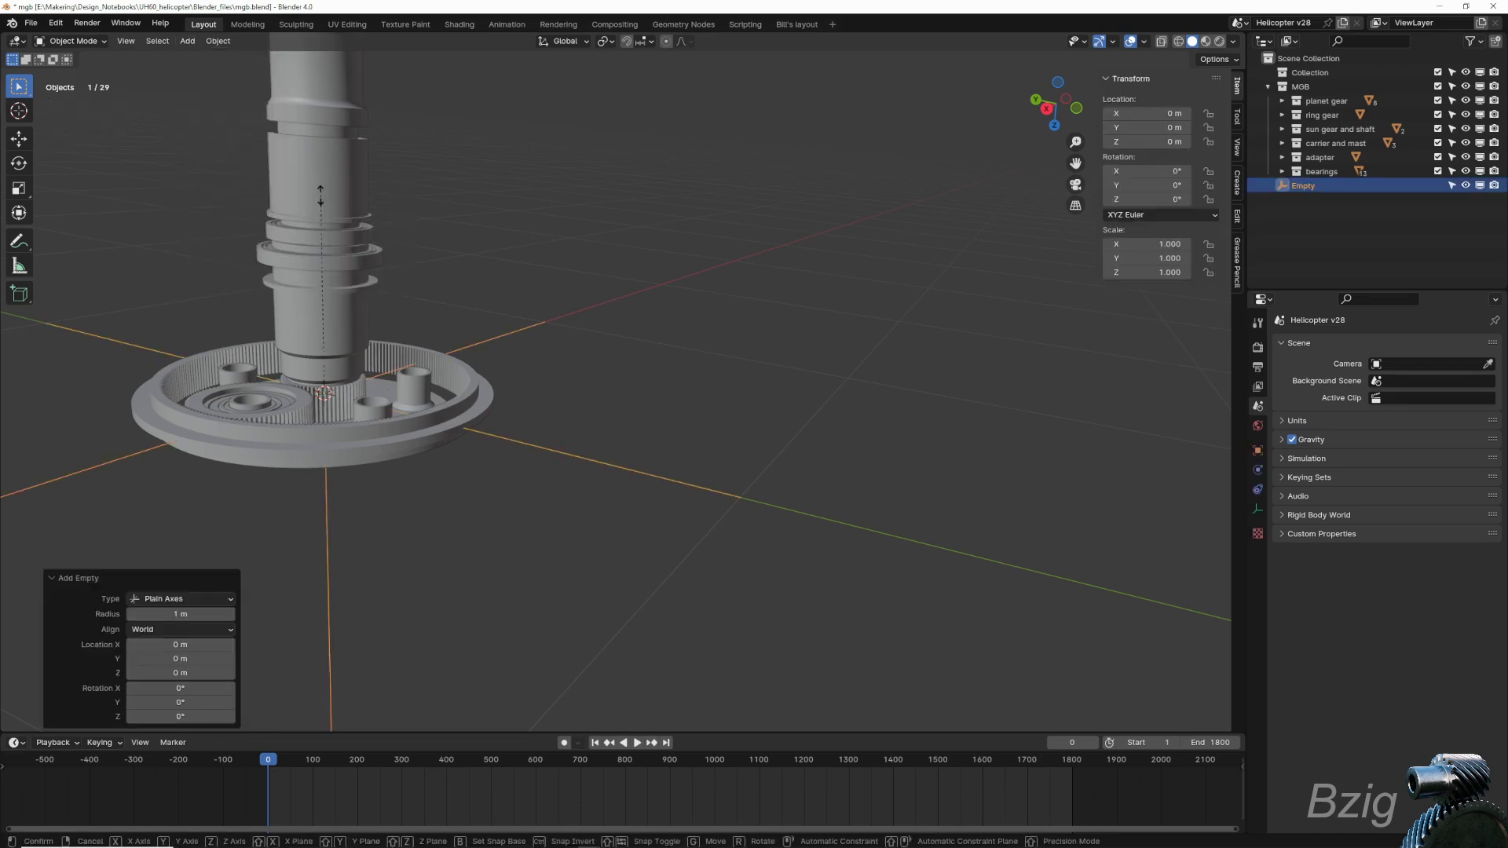
{"action": "type", "text": ".5"}
{"action": "key", "text": "Return"}
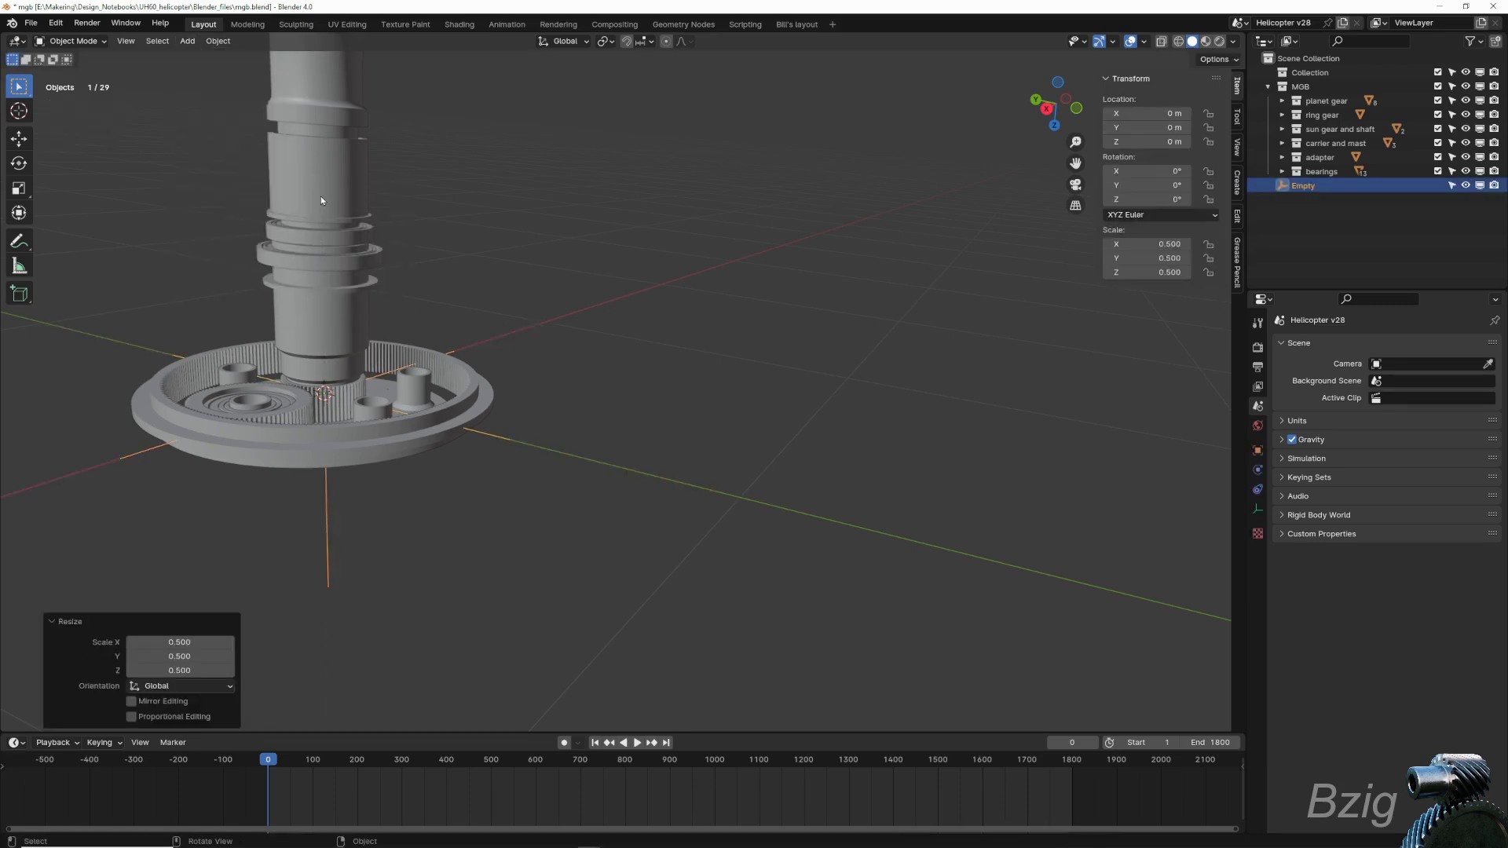
{"action": "key", "text": "s"}
{"action": "key", "text": "g"}
{"action": "key", "text": "z"}
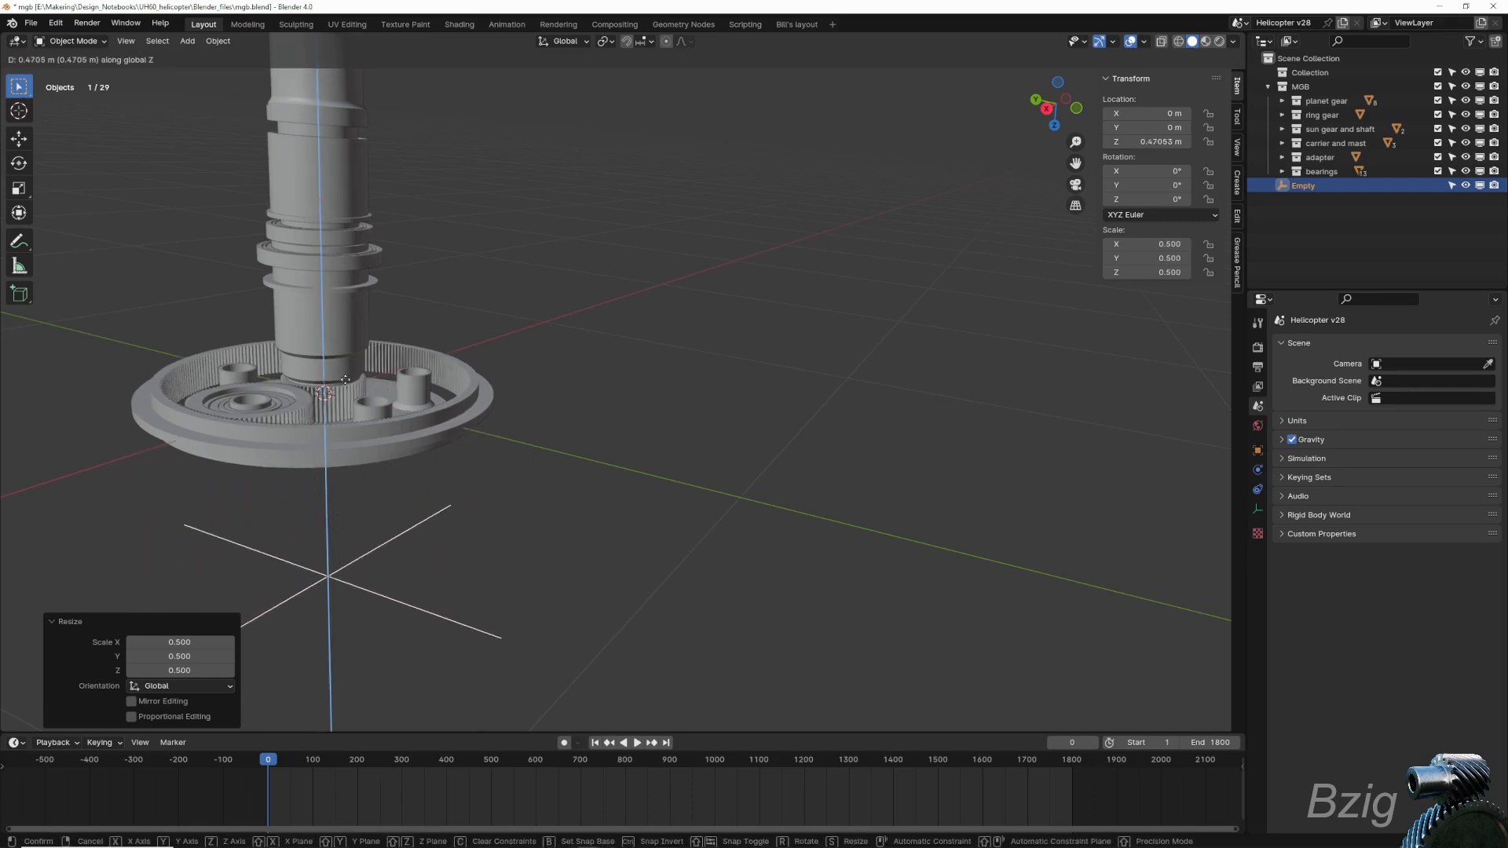
{"action": "left_click", "coordinate": [461, 563]}
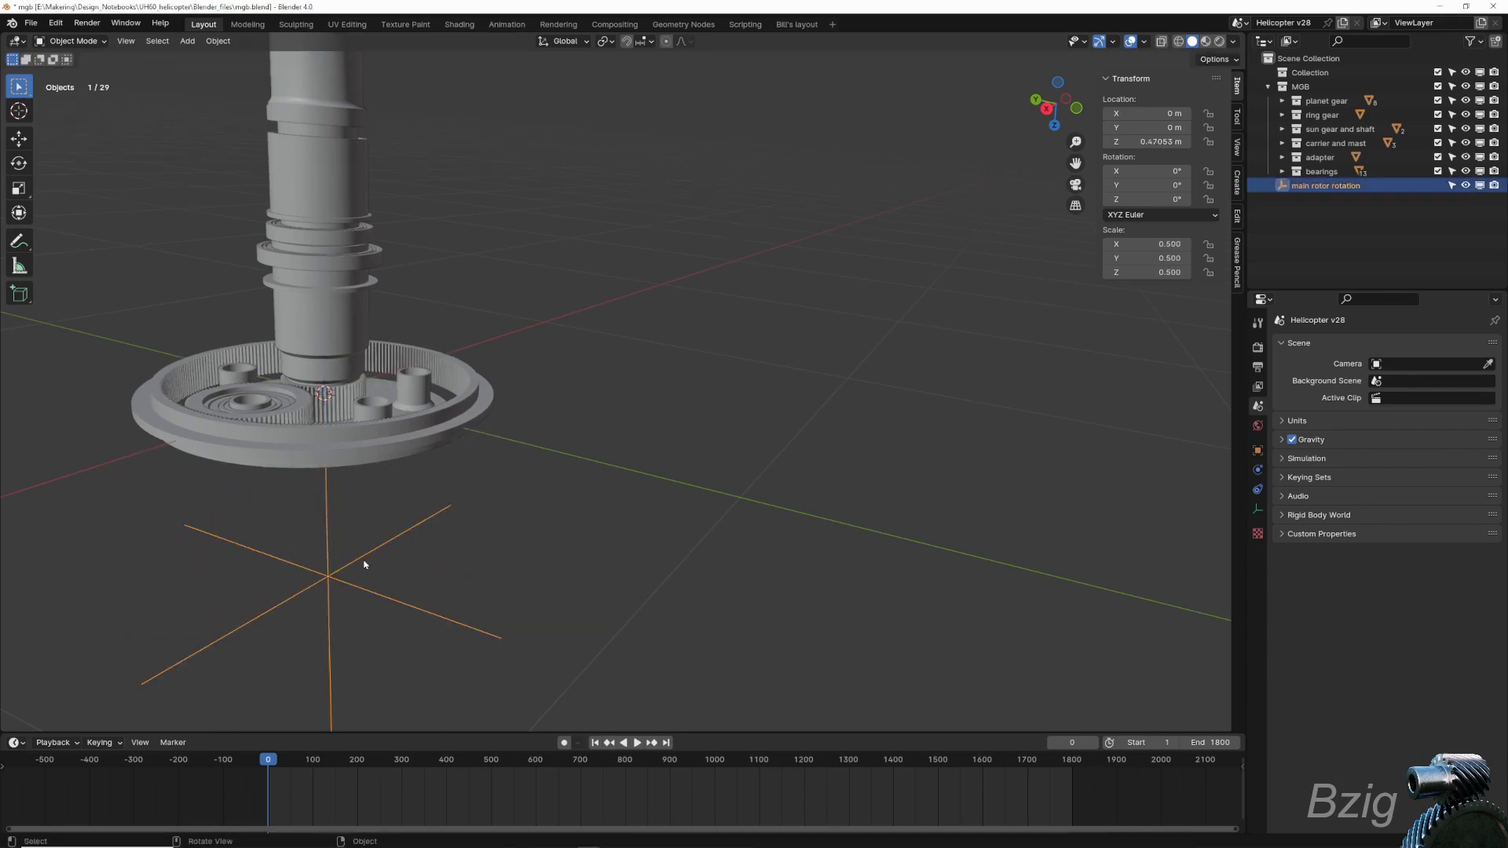
- Keyframe the empty's Z rotation at 0 on the first frame and -359° on frame 1800
{"action": "left_click", "coordinate": [1258, 450]}
{"action": "left_click", "coordinate": [1490, 462]}
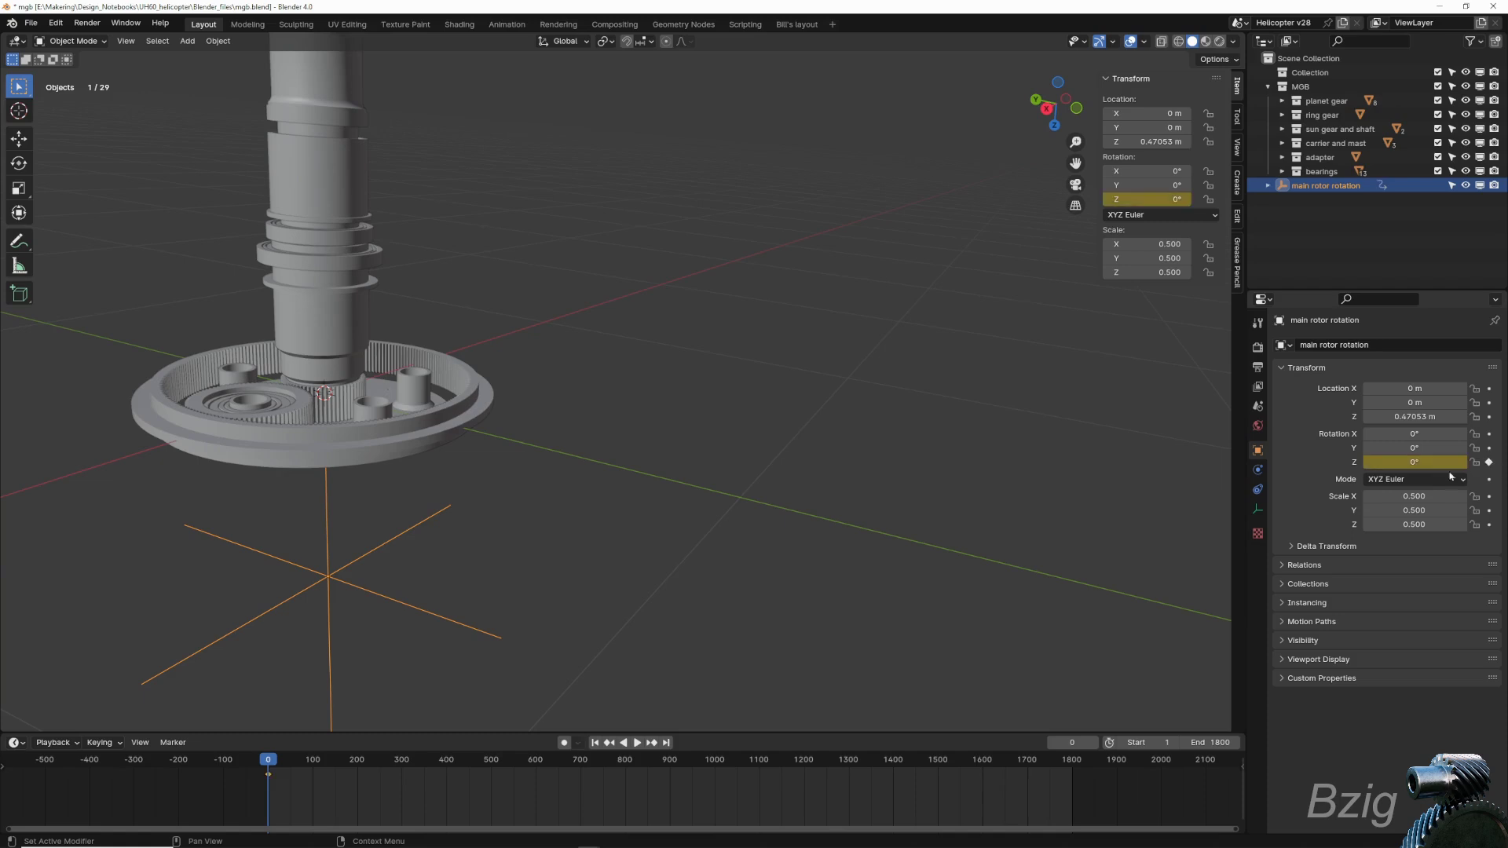
{"action": "left_click_drag", "start_coordinate": [1021, 760], "coordinate": [1088, 810]}
{"action": "double_click", "coordinate": [1413, 462]}
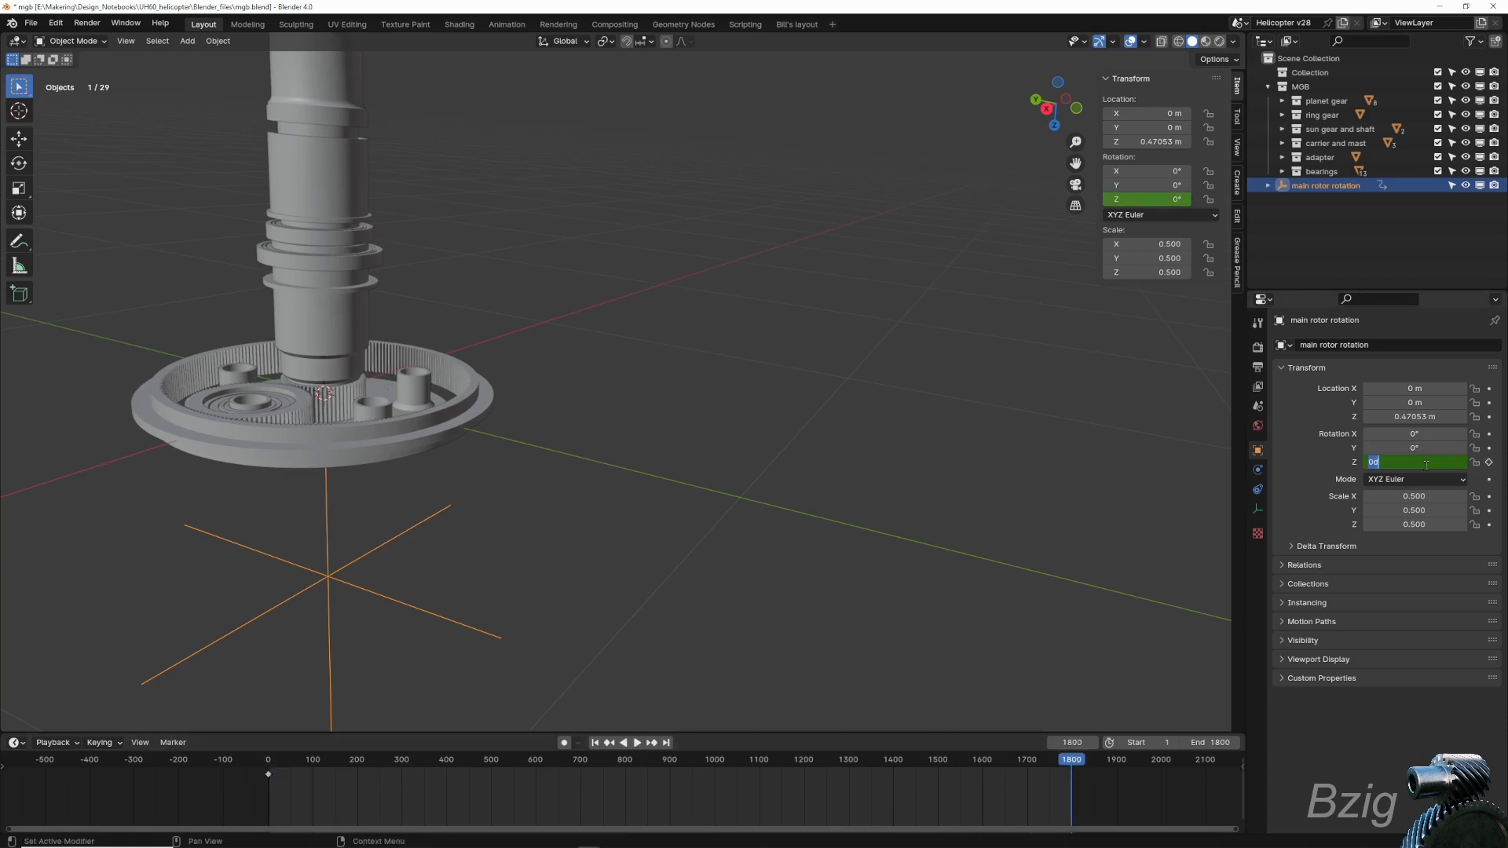
{"action": "type", "text": "-359"}
{"action": "key", "text": "Return"}
{"action": "left_click", "coordinate": [1489, 461]}
- Play back the rotation, then rename the empty to 'main rotor rotation'
{"action": "left_click", "coordinate": [288, 764]}
{"action": "key", "text": "space"}
{"action": "key", "text": "Escape"}
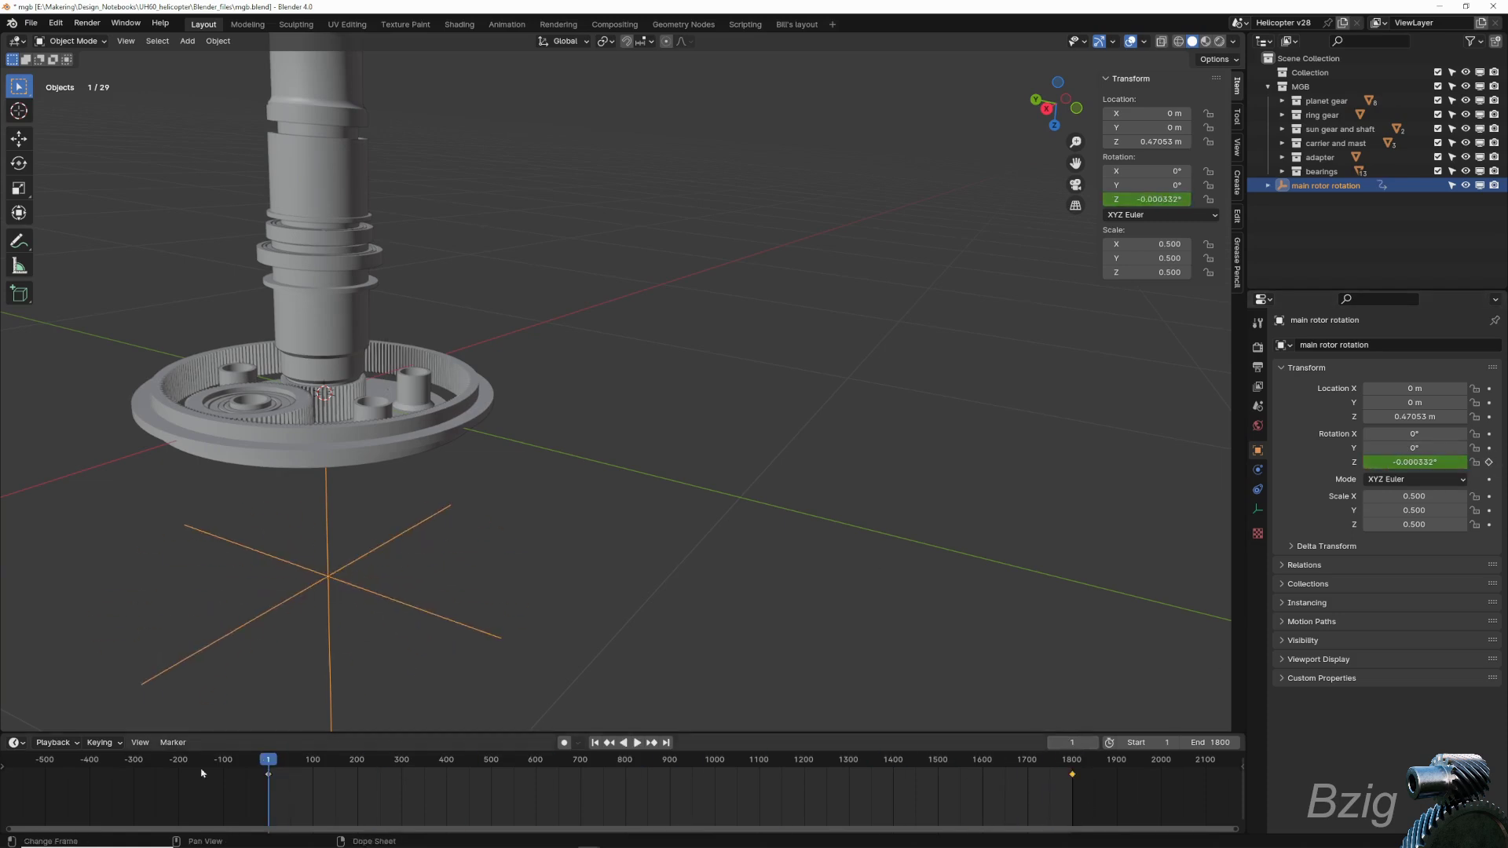
{"action": "key", "text": "F2"}
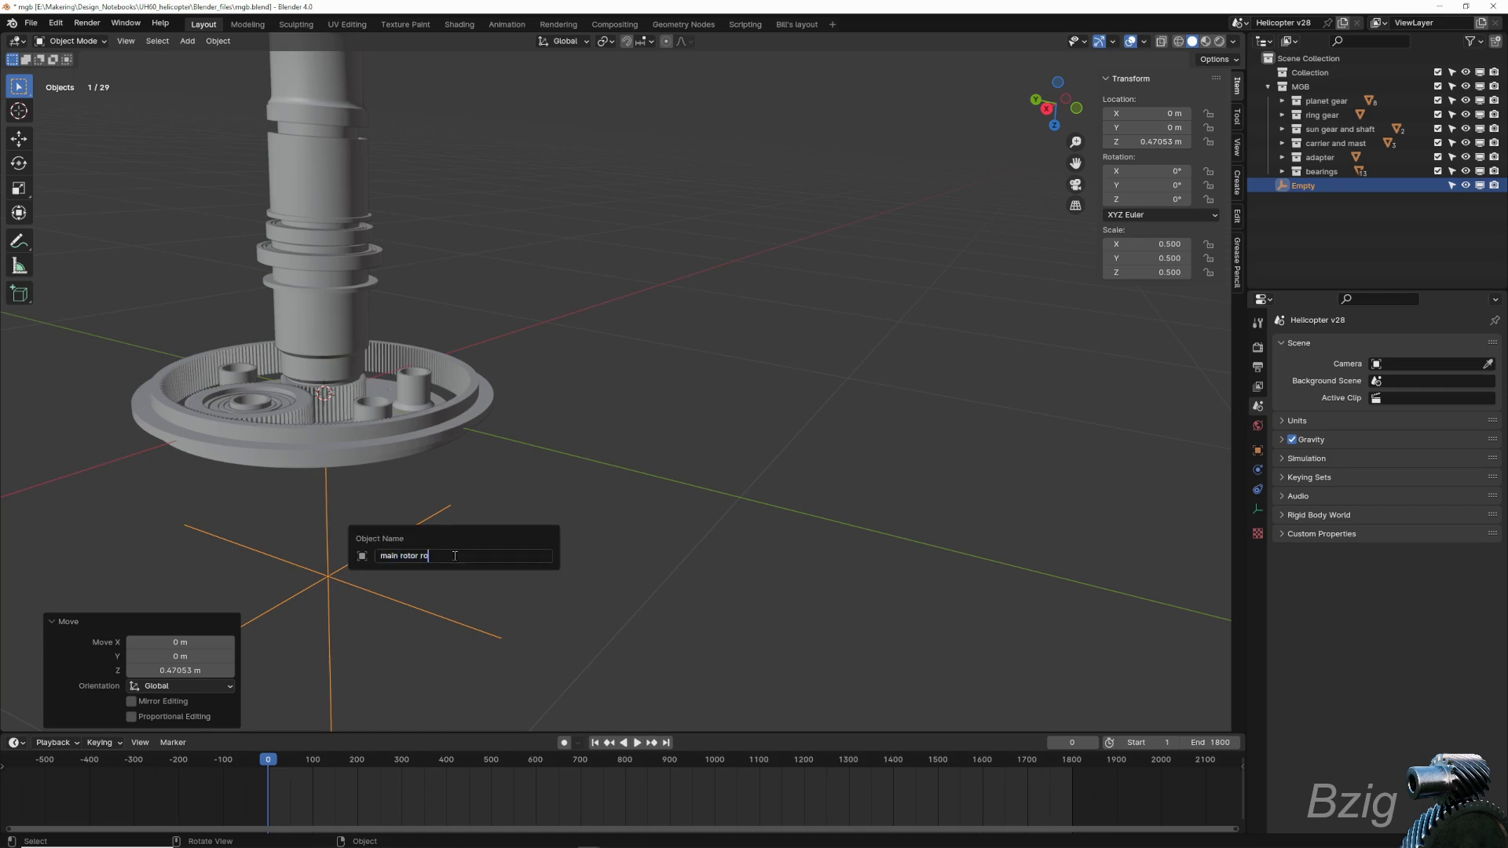
{"action": "key", "text": "Return"}
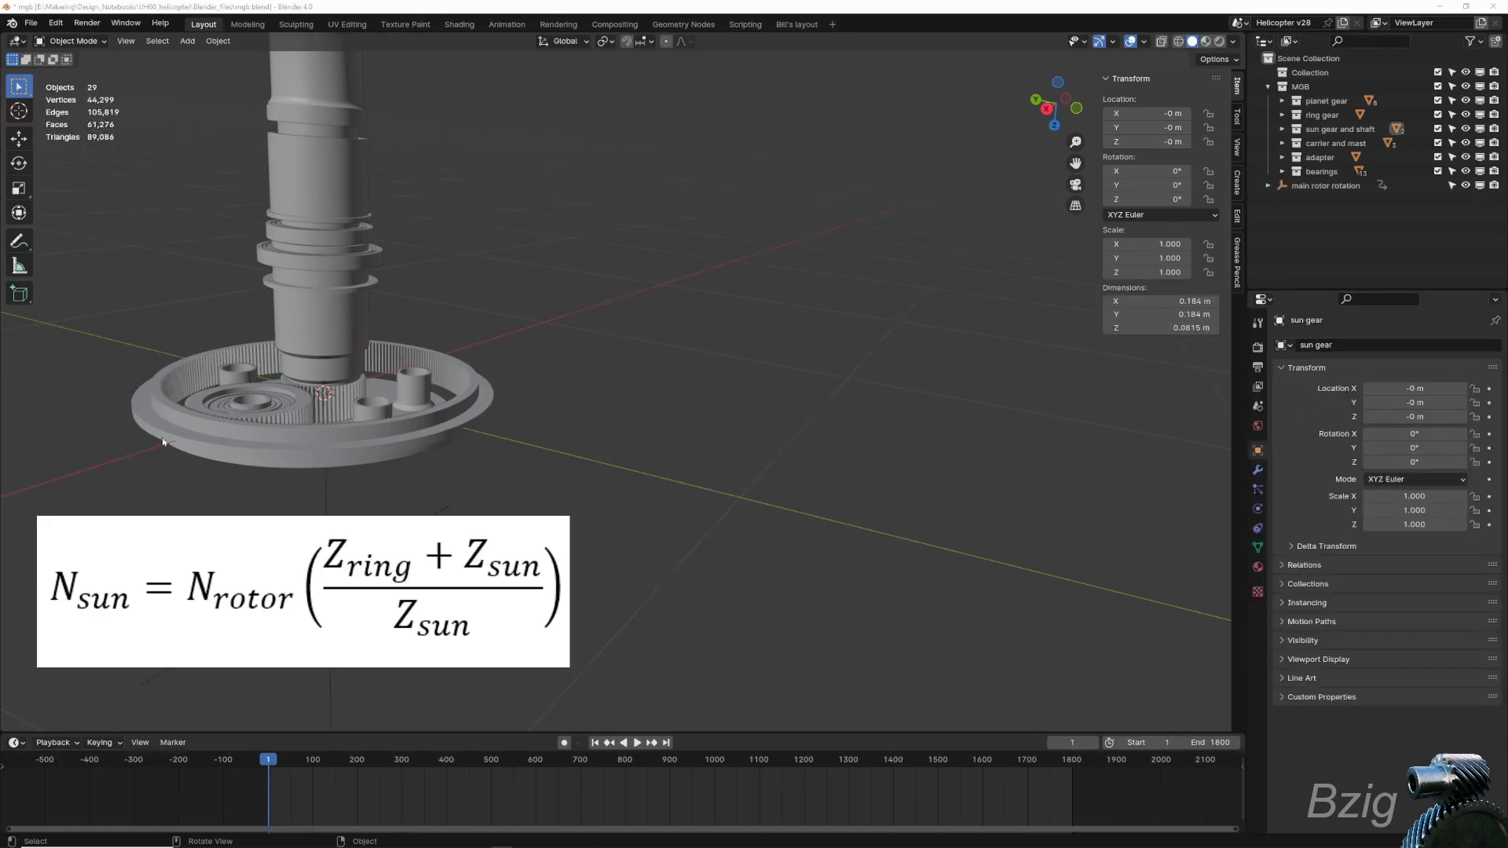
- Add a driver to the sun gear's Z rotation and show it in the Drivers Editor
{"action": "right_click", "coordinate": [1385, 457]}
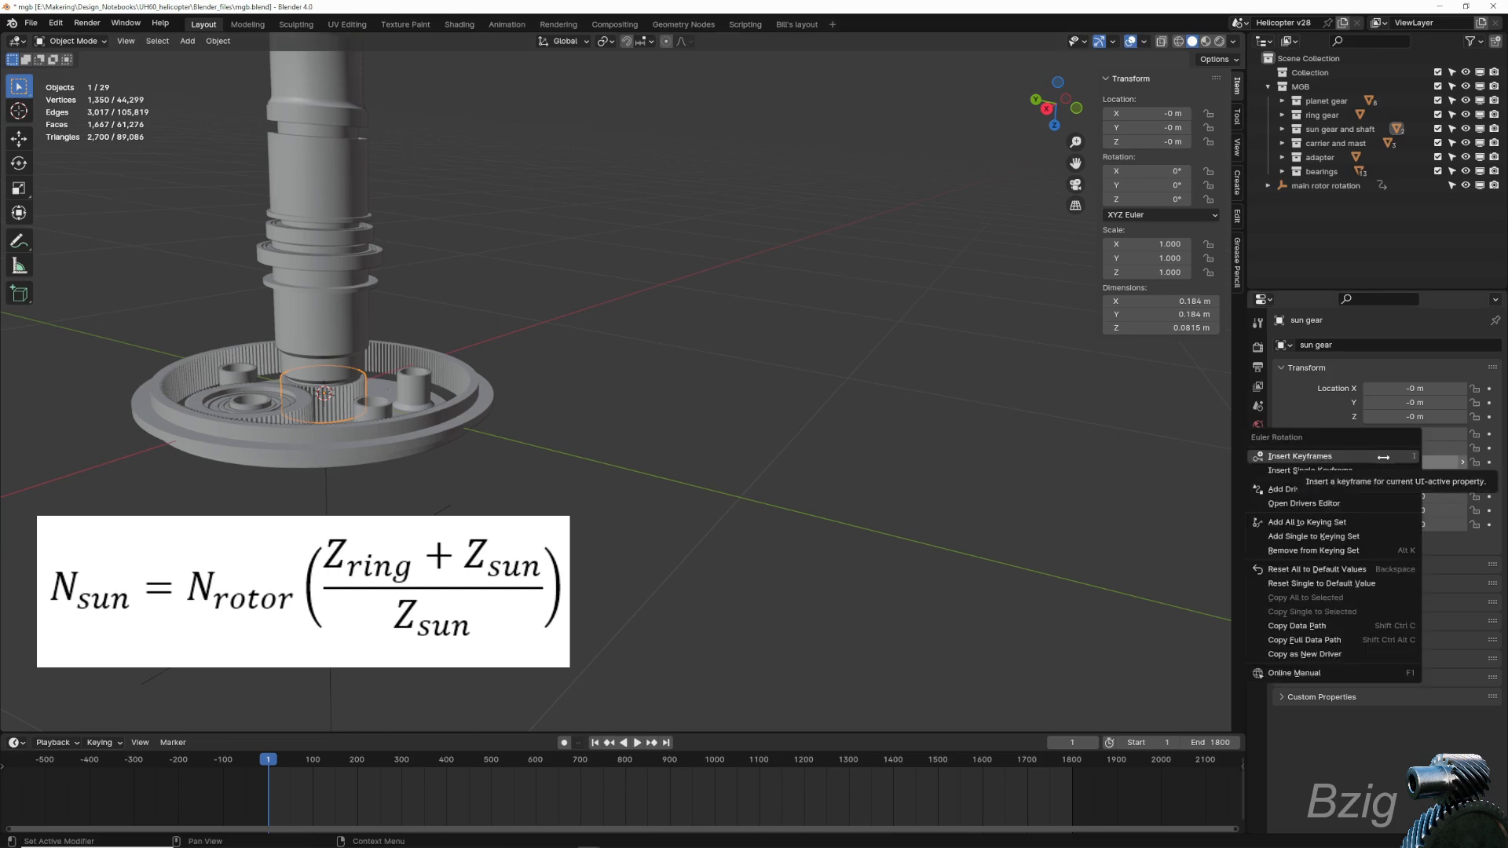
{"action": "left_click", "coordinate": [1360, 488]}
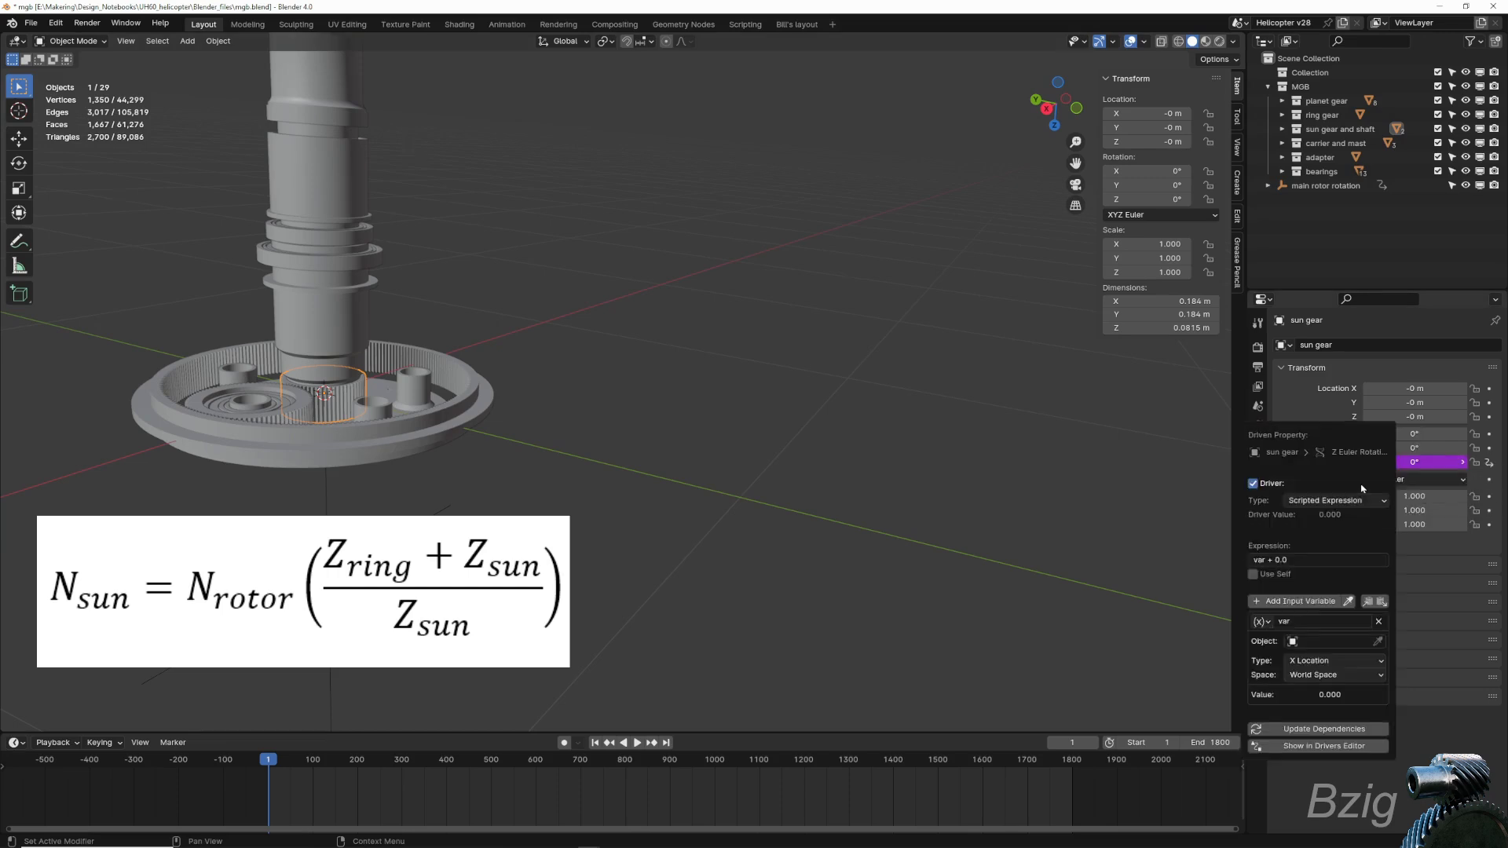
{"action": "left_click", "coordinate": [1327, 760]}
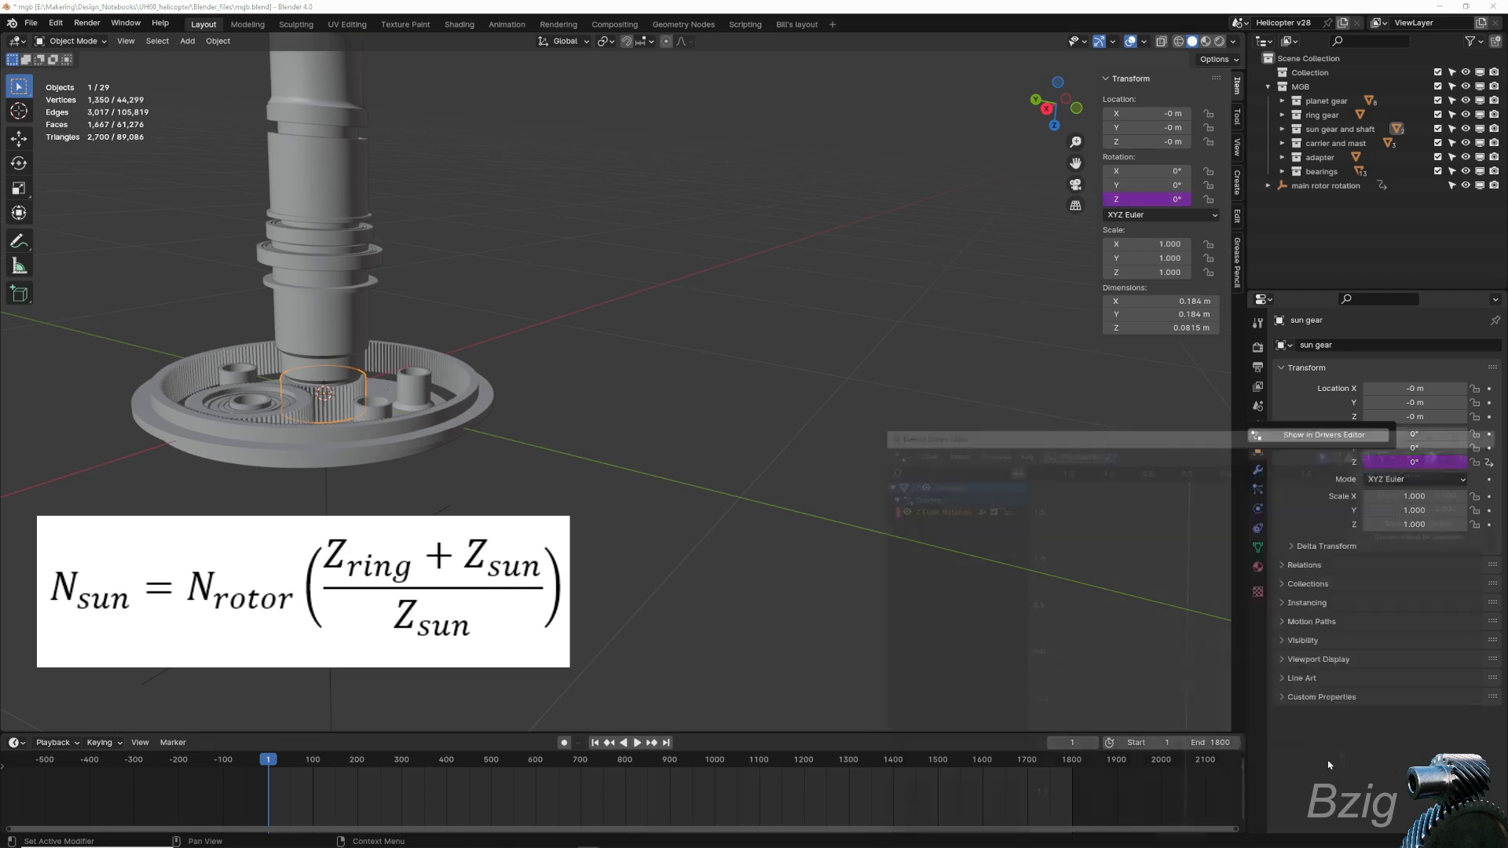
{"action": "left_click_drag", "start_coordinate": [1193, 439], "coordinate": [962, 176]}
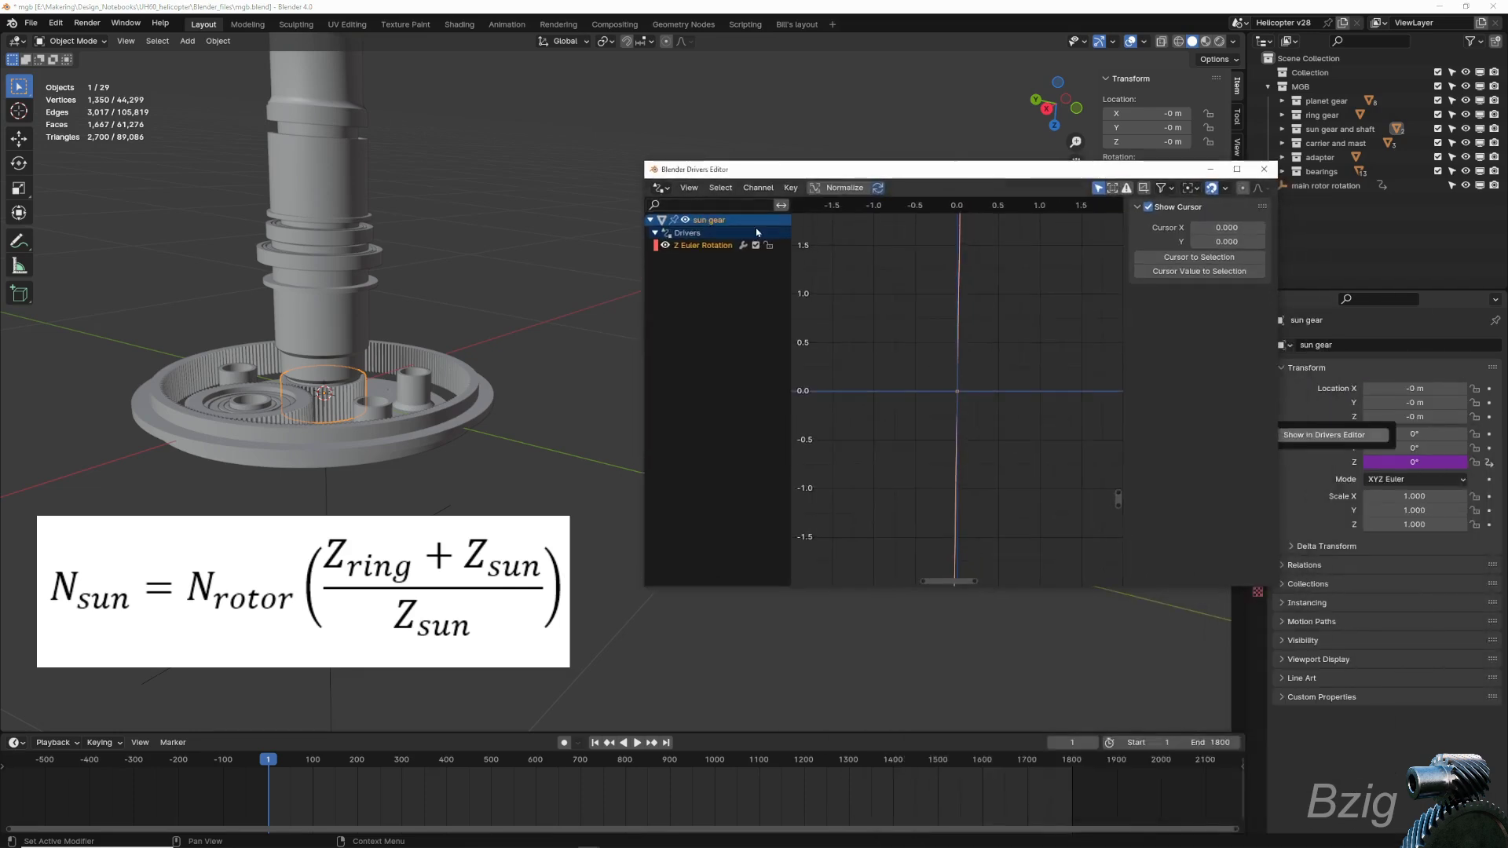
{"action": "left_click", "coordinate": [721, 248]}
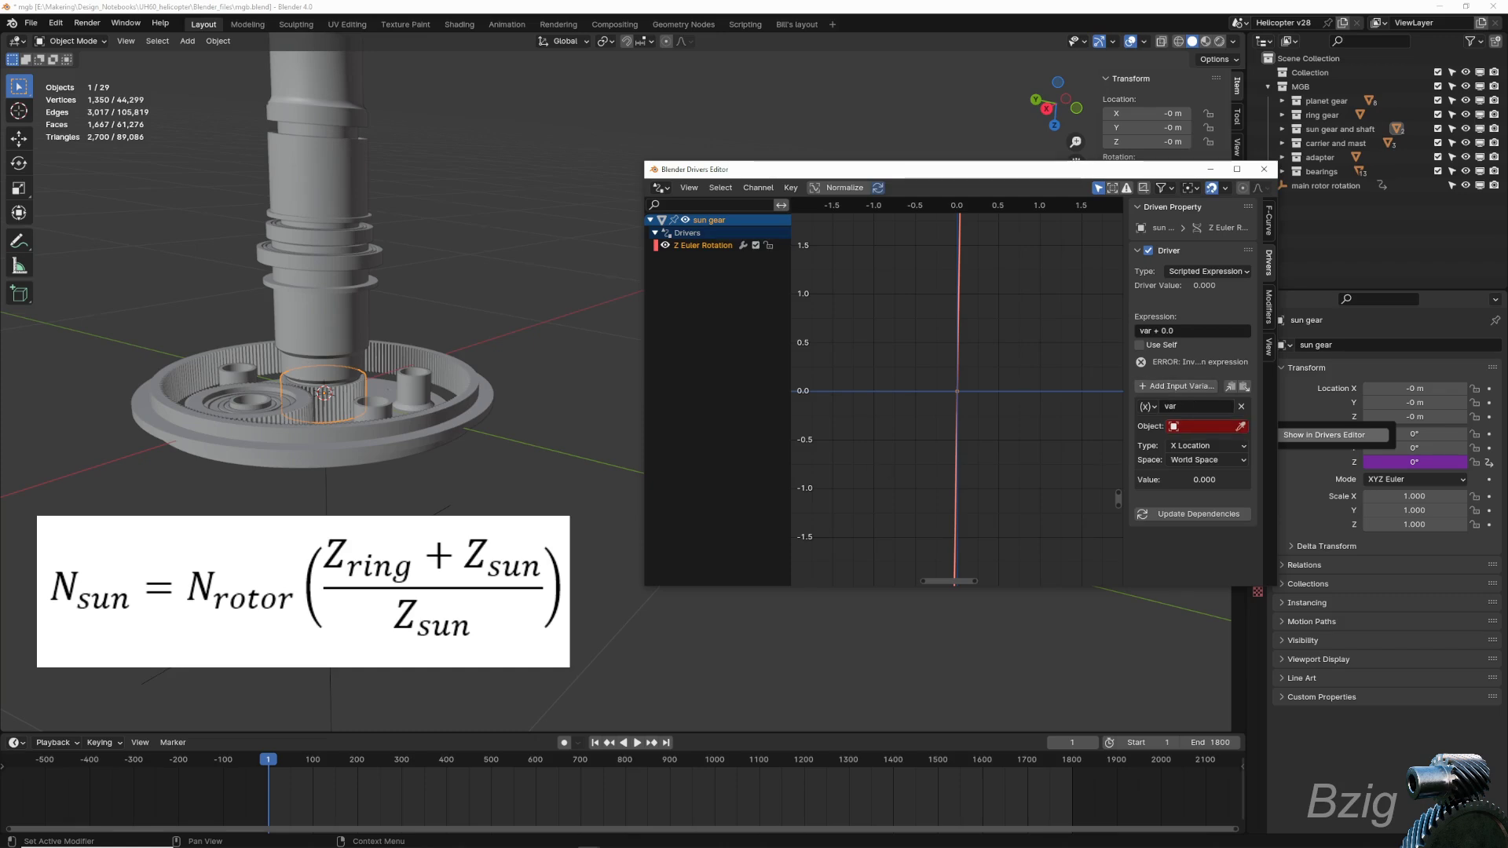
- Make the driver read main rotor rotation's Z Rotation with expression var*(228+62)/62, then scrub to check
{"action": "left_click", "coordinate": [1326, 186]}
{"action": "left_click", "coordinate": [1197, 432]}
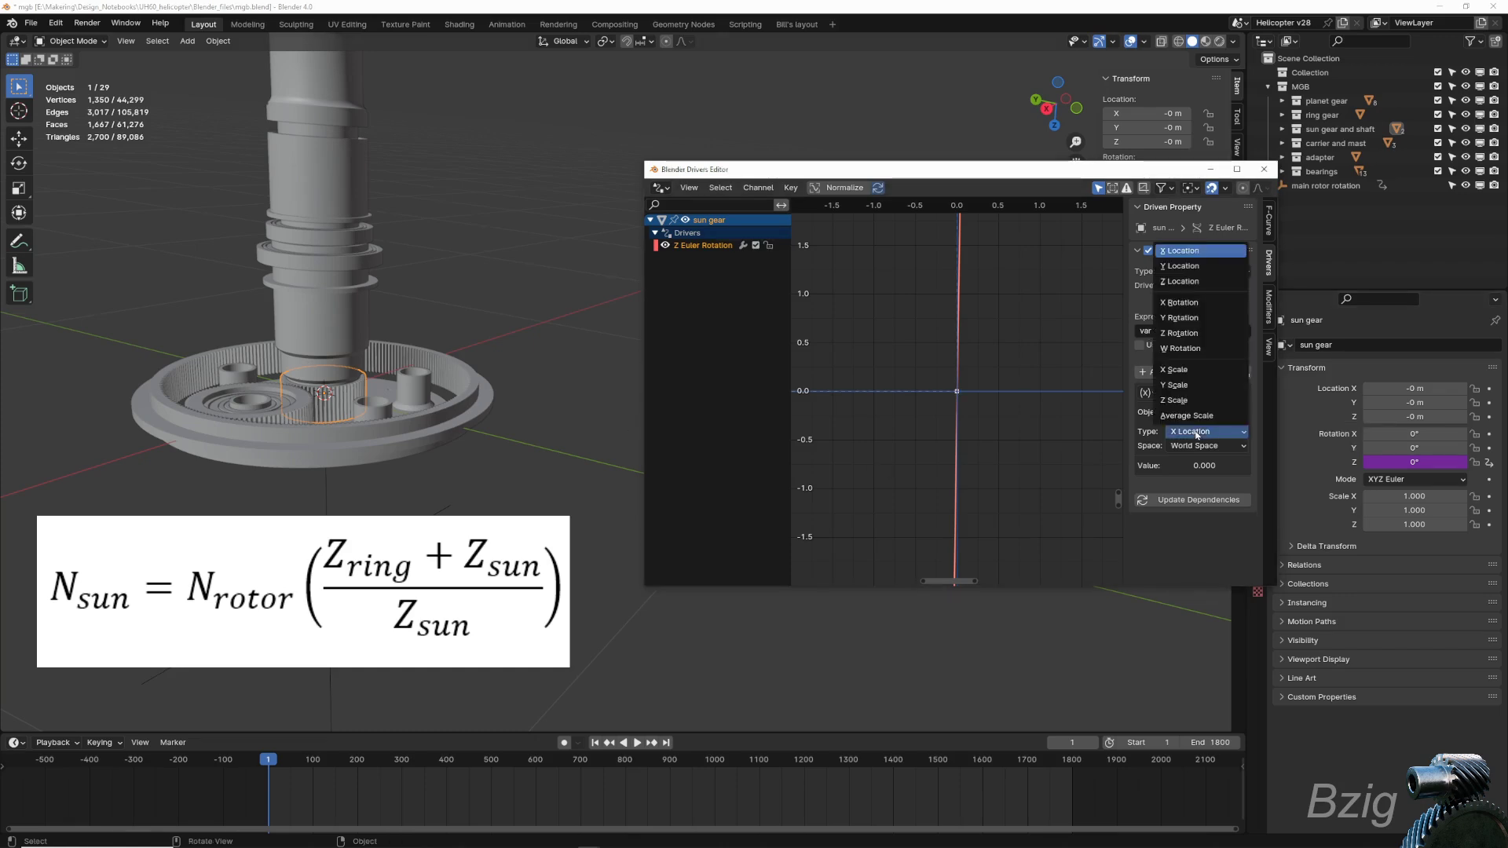
{"action": "left_click", "coordinate": [1186, 334]}
{"action": "left_click", "coordinate": [1186, 331]}
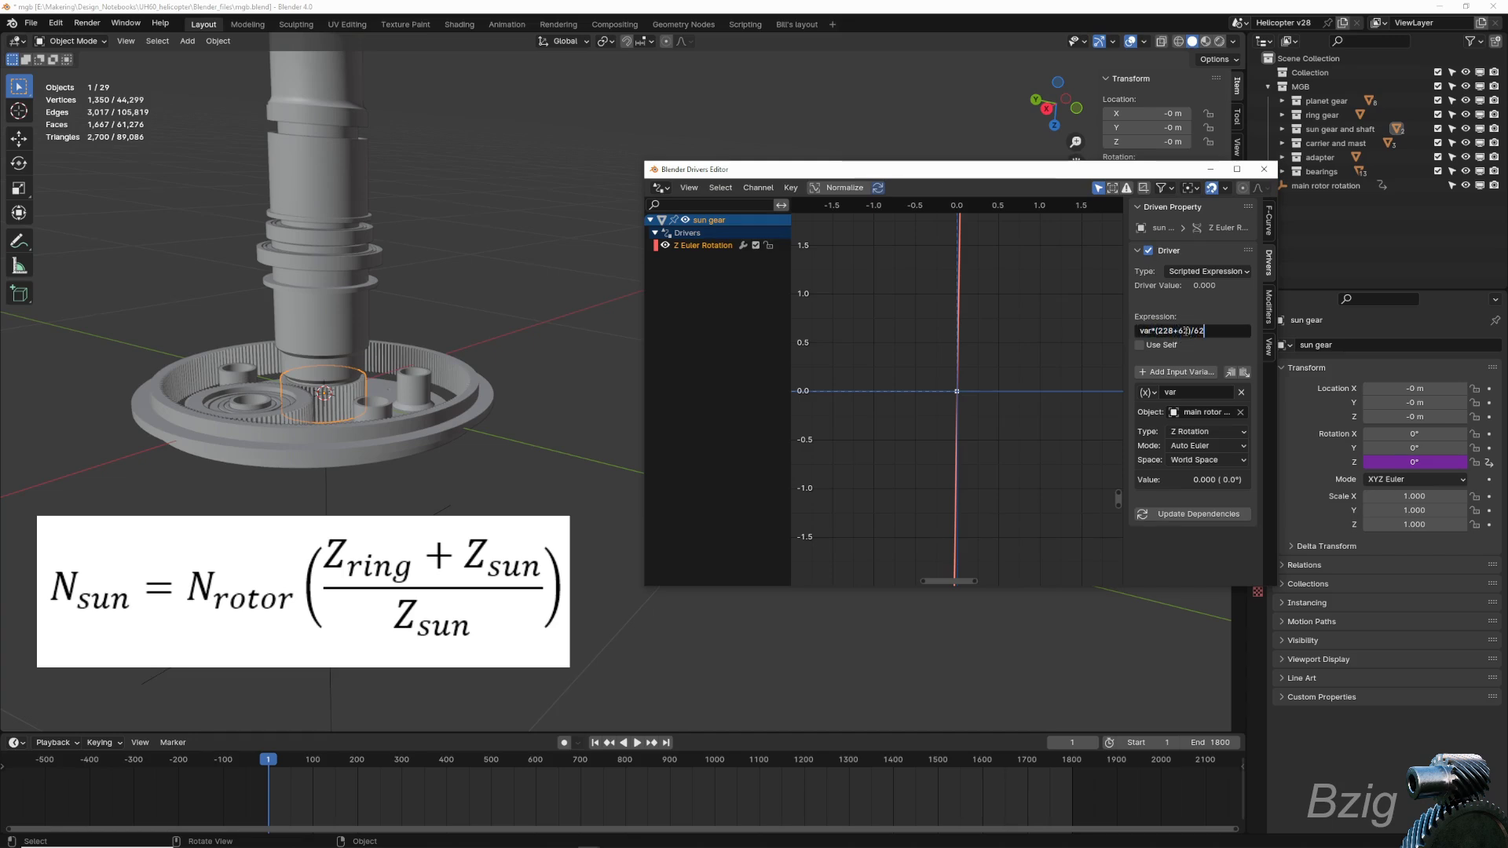
{"action": "left_click", "coordinate": [1264, 169]}
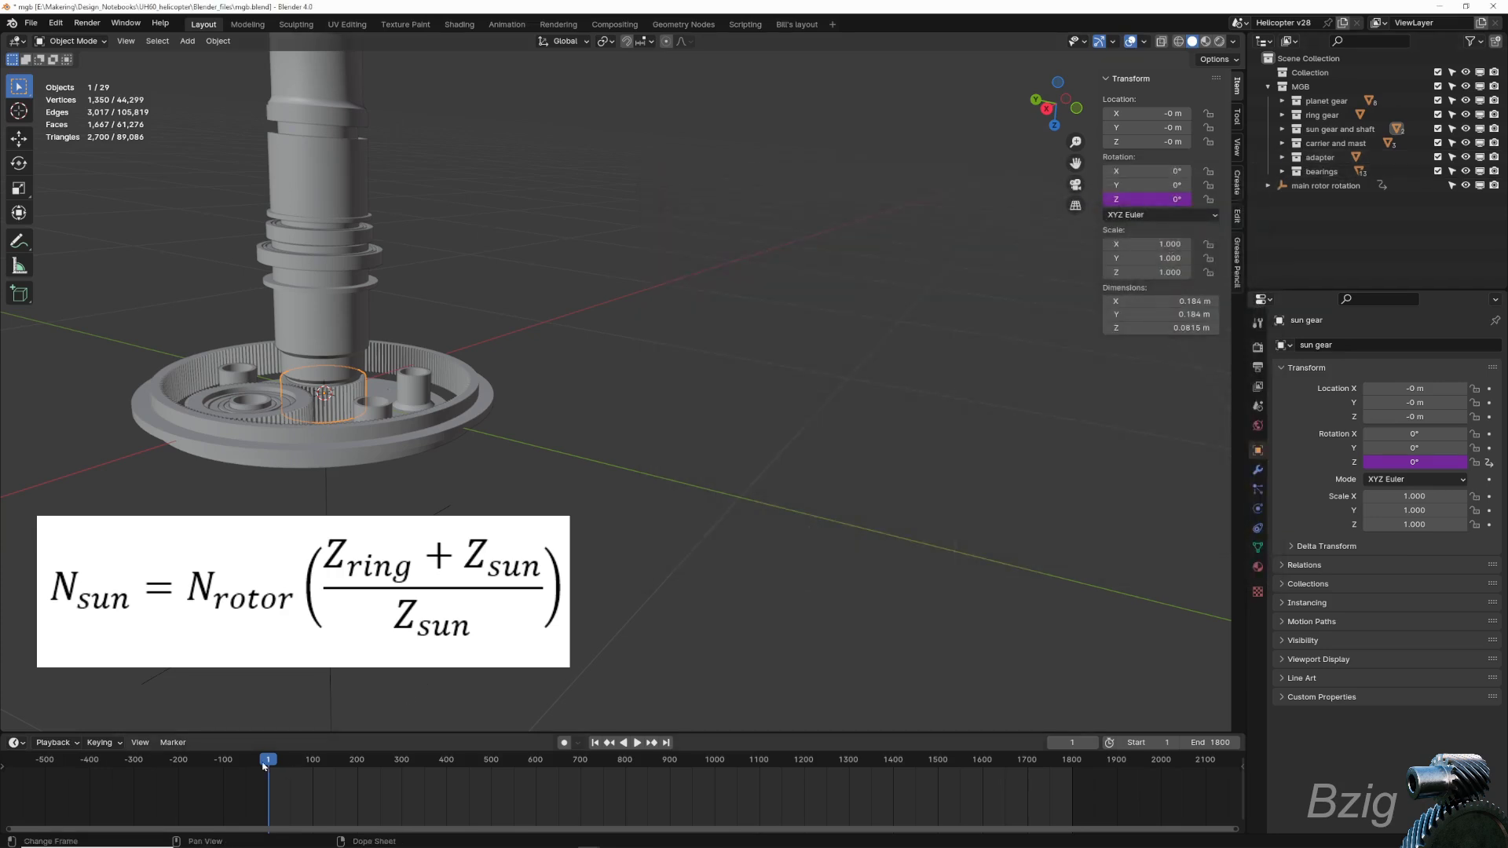
{"action": "left_click_drag", "start_coordinate": [264, 766], "coordinate": [320, 760]}
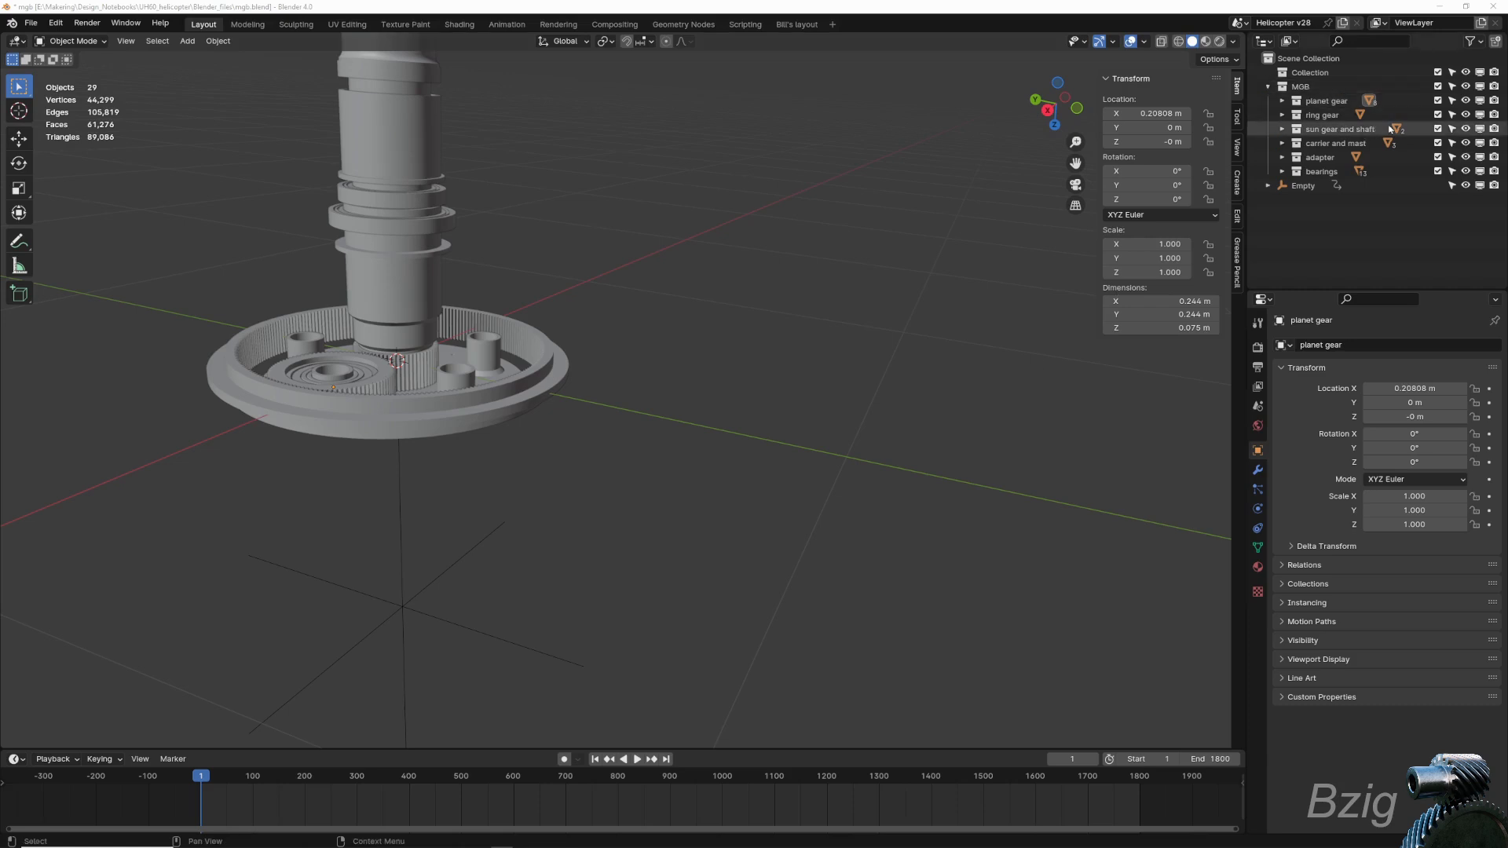
- Exclude ring gear through bearings and snap the 3D cursor to the planet gear's centre
{"action": "left_click_drag", "start_coordinate": [1438, 114], "coordinate": [1437, 173]}
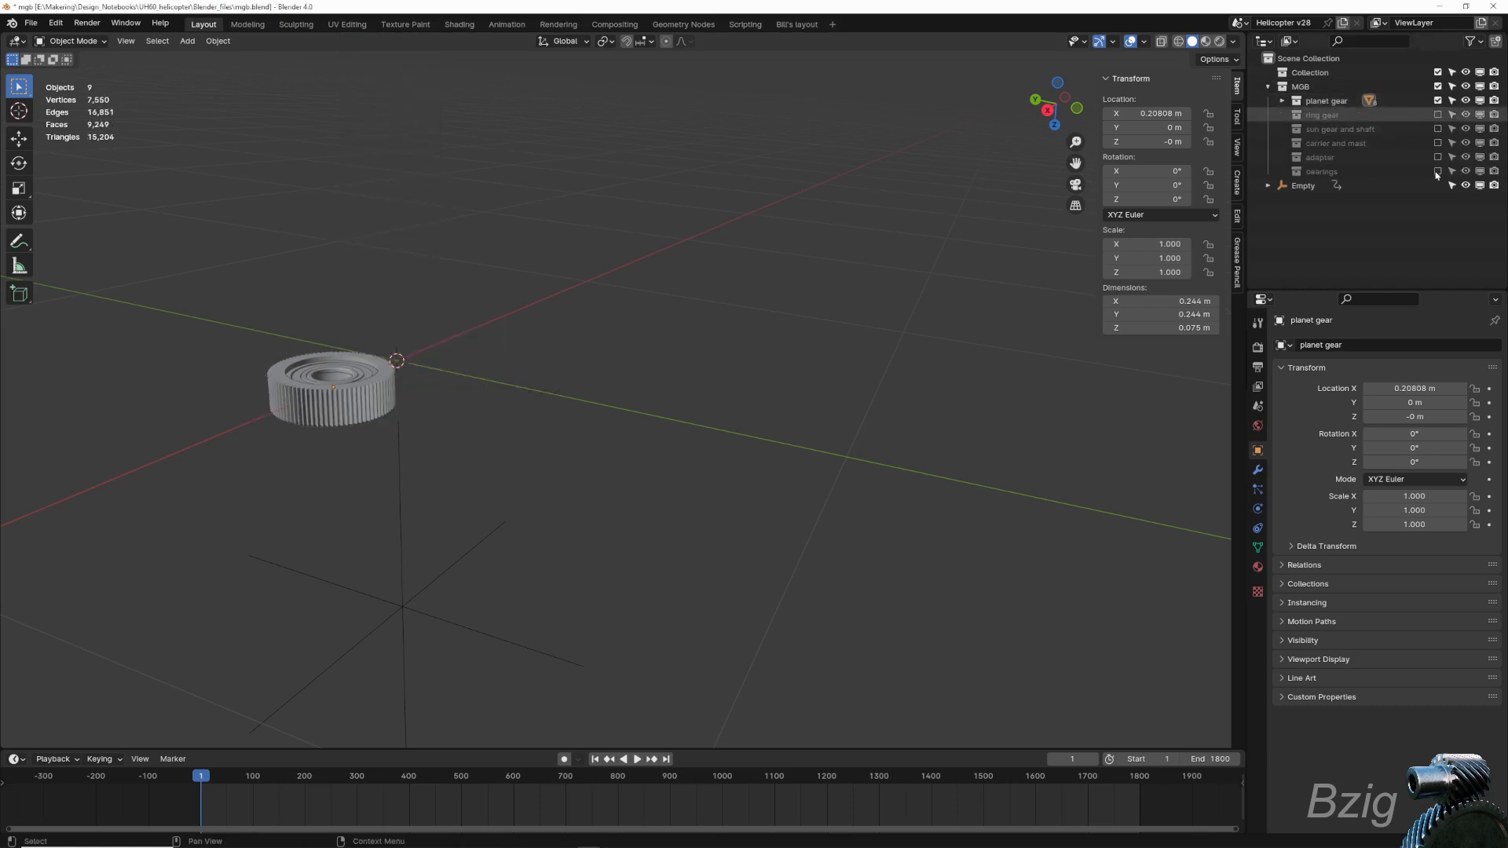
{"action": "key", "text": "shift+s"}
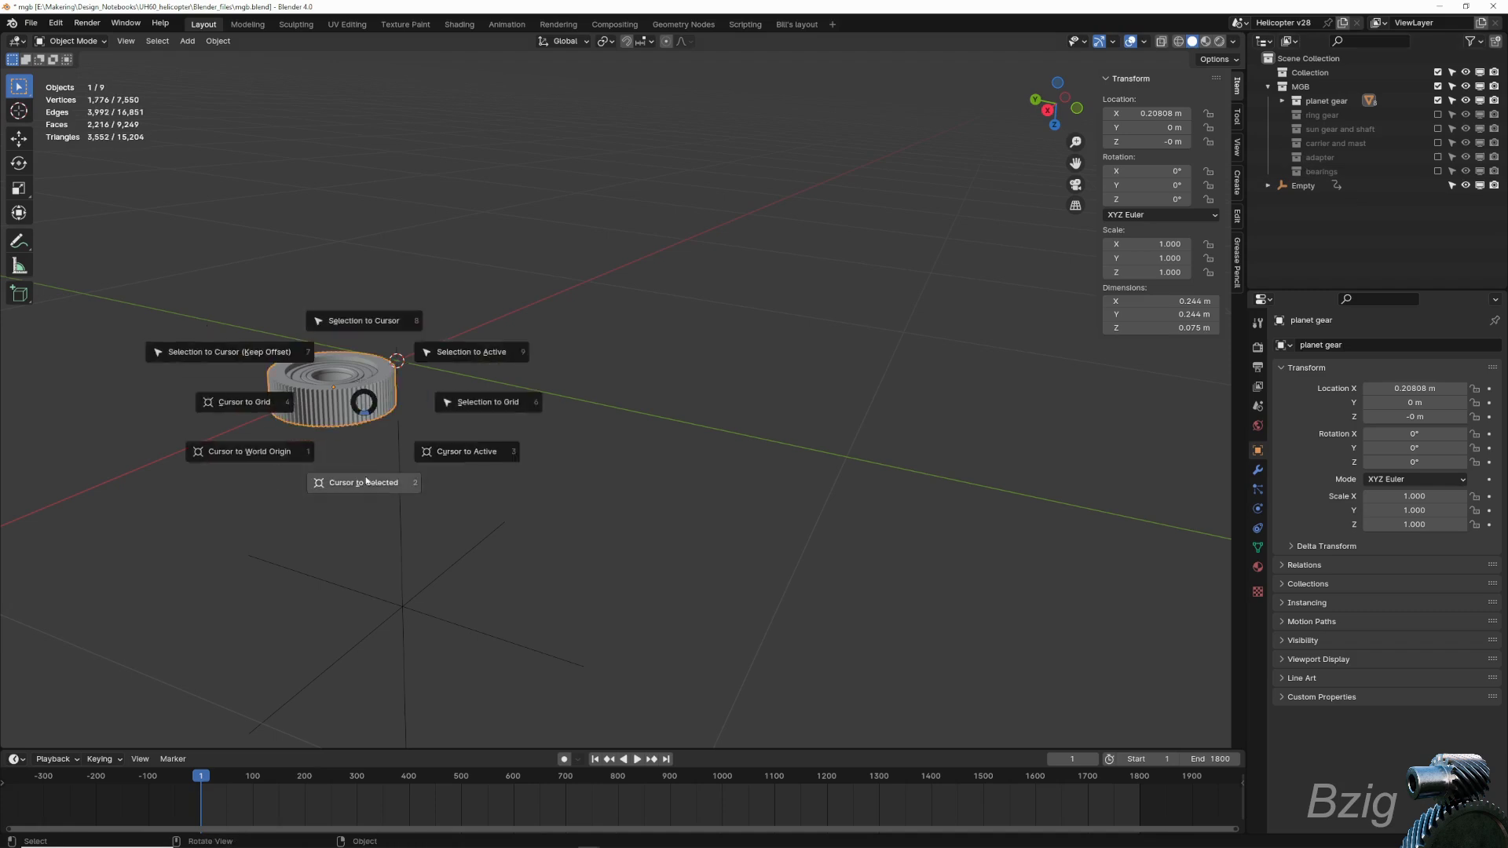
{"action": "left_click", "coordinate": [364, 483]}
- Add a plain axes empty there, scale it to 0.2 and name it 'planet empty'
{"action": "left_click", "coordinate": [187, 41]}
{"action": "mouse_move", "coordinate": [228, 193]}
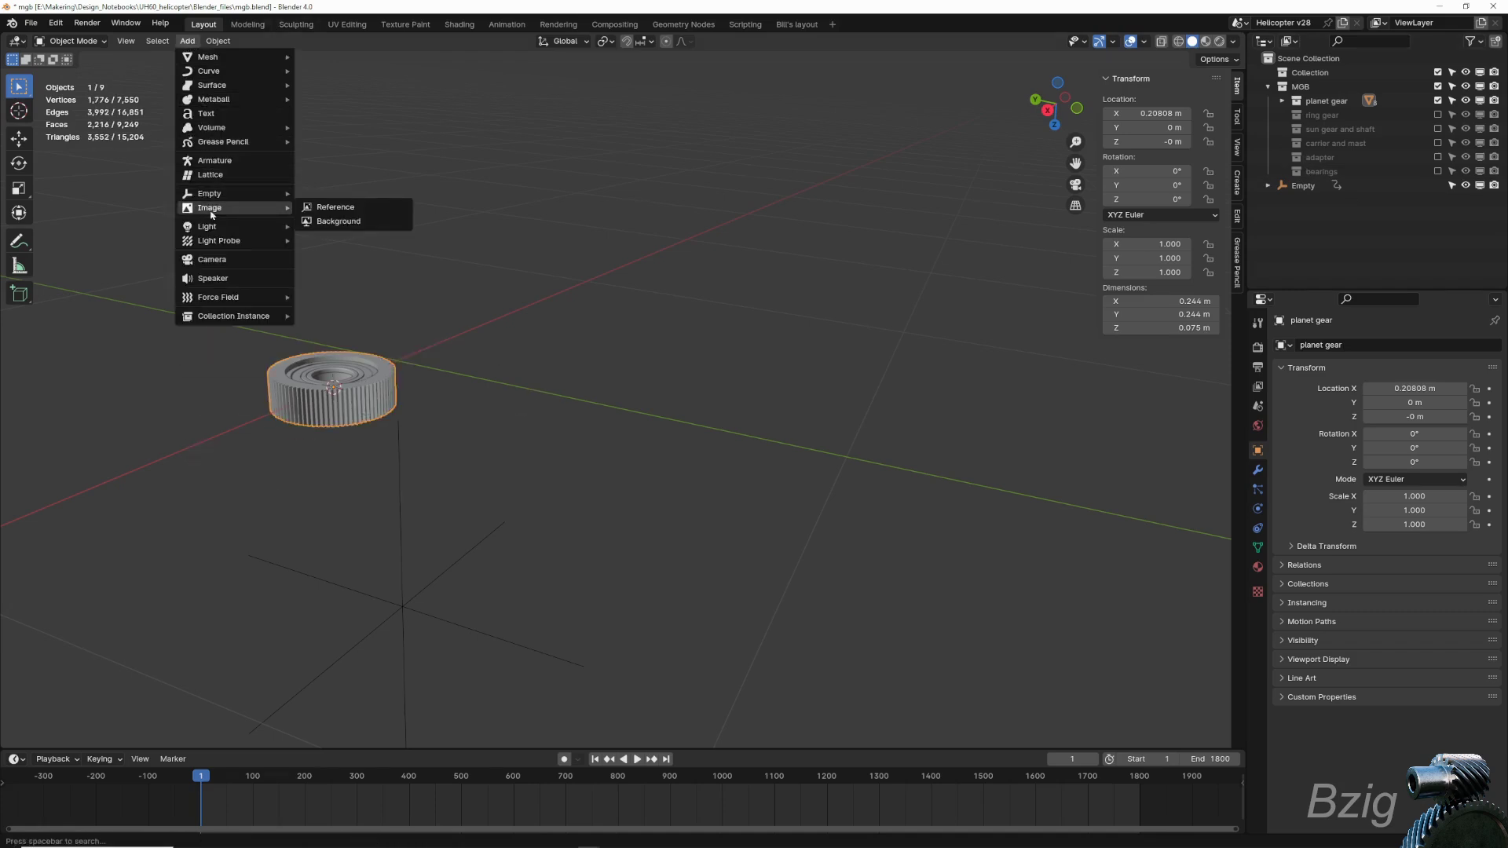
{"action": "left_click", "coordinate": [348, 196]}
{"action": "type", "text": "s.2"}
{"action": "key", "text": "Return"}
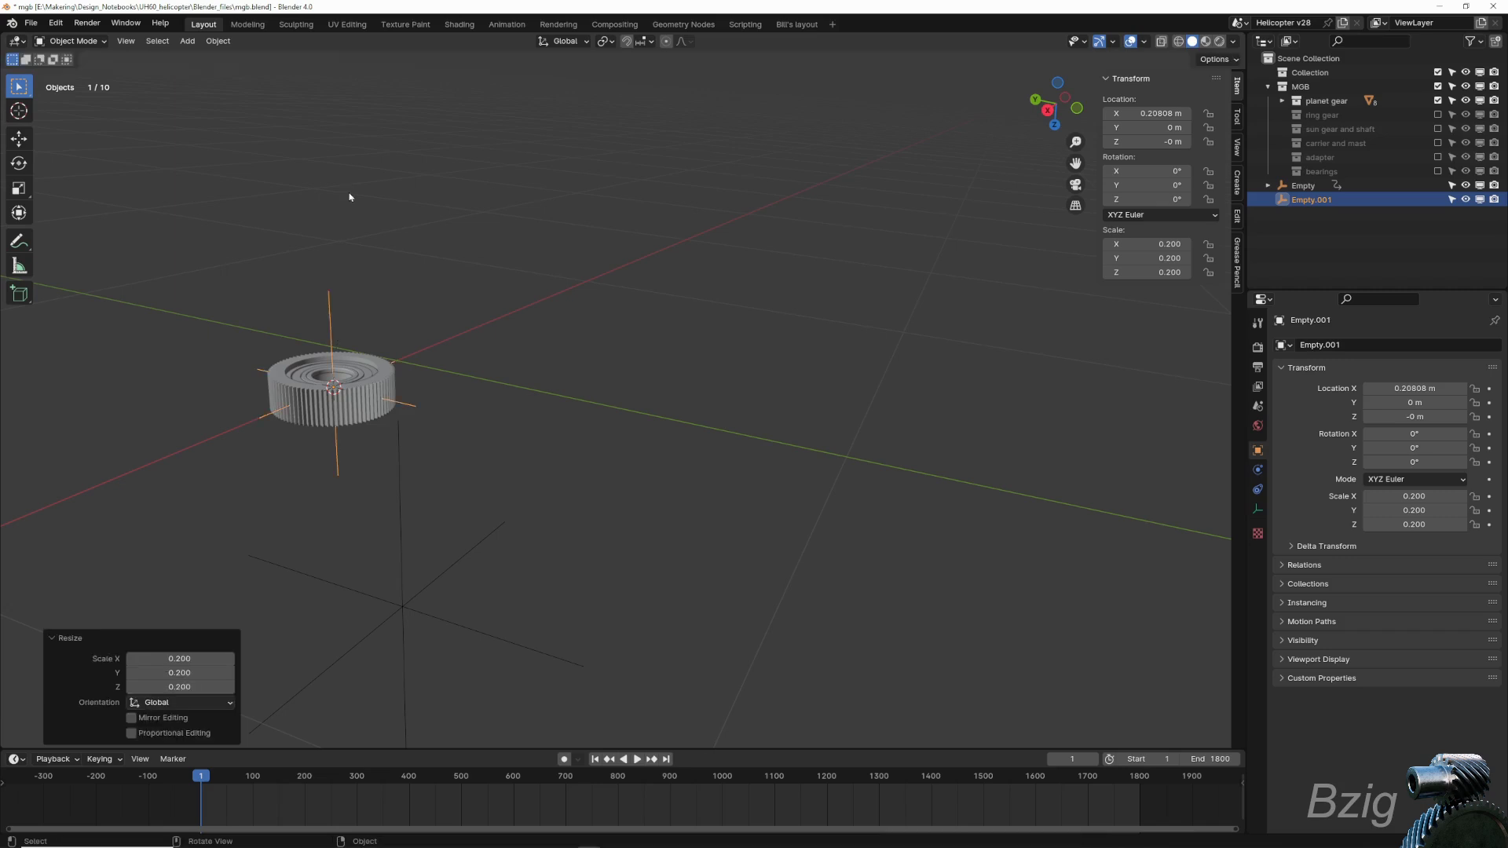
{"action": "key", "text": "F2"}
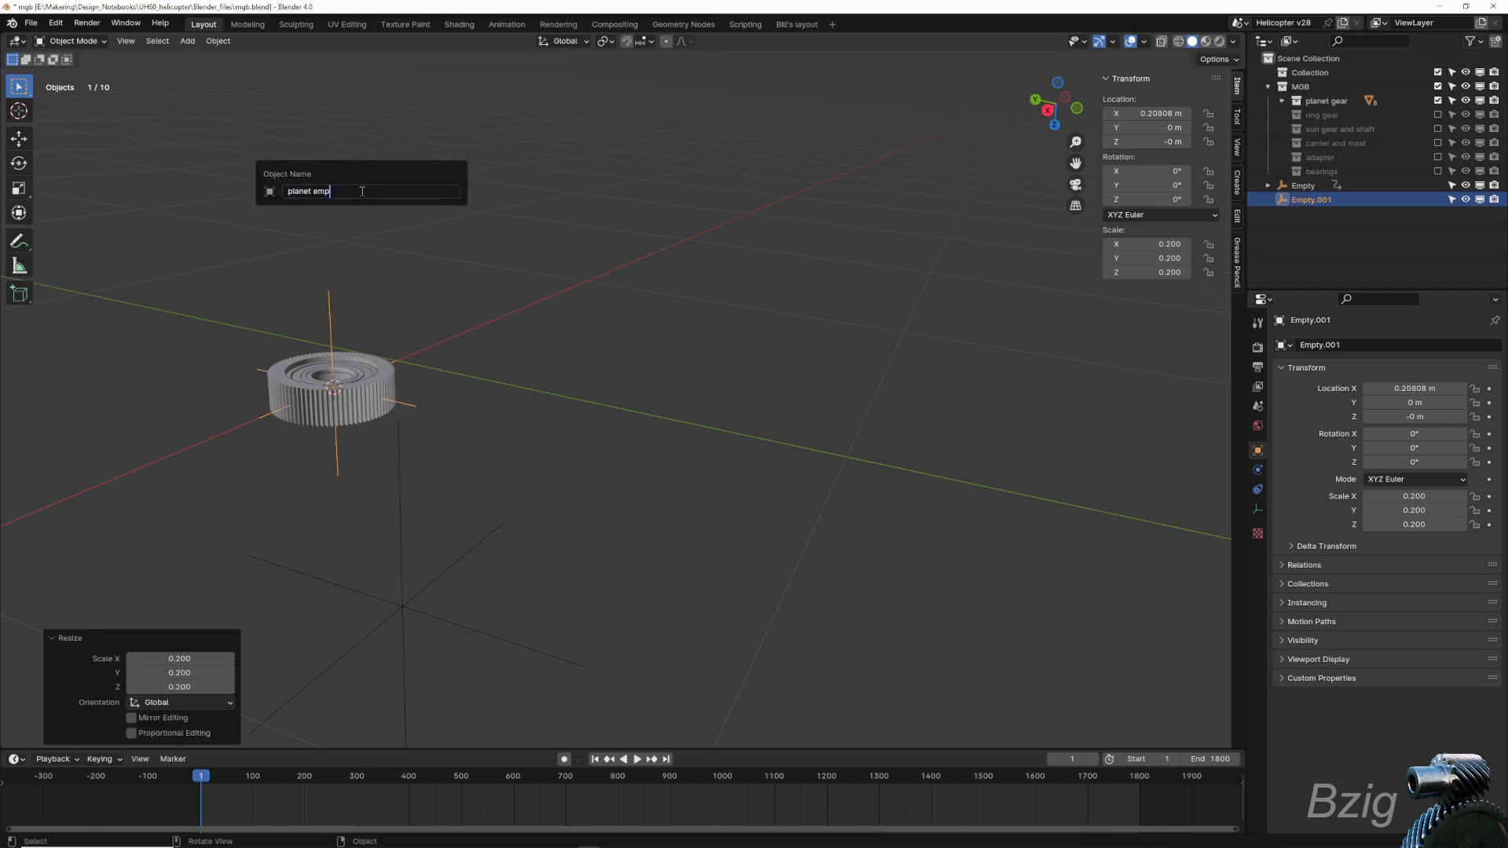
{"action": "key", "text": "Return"}
{"action": "left_click", "coordinate": [375, 460]}
{"action": "left_click", "coordinate": [334, 459]}
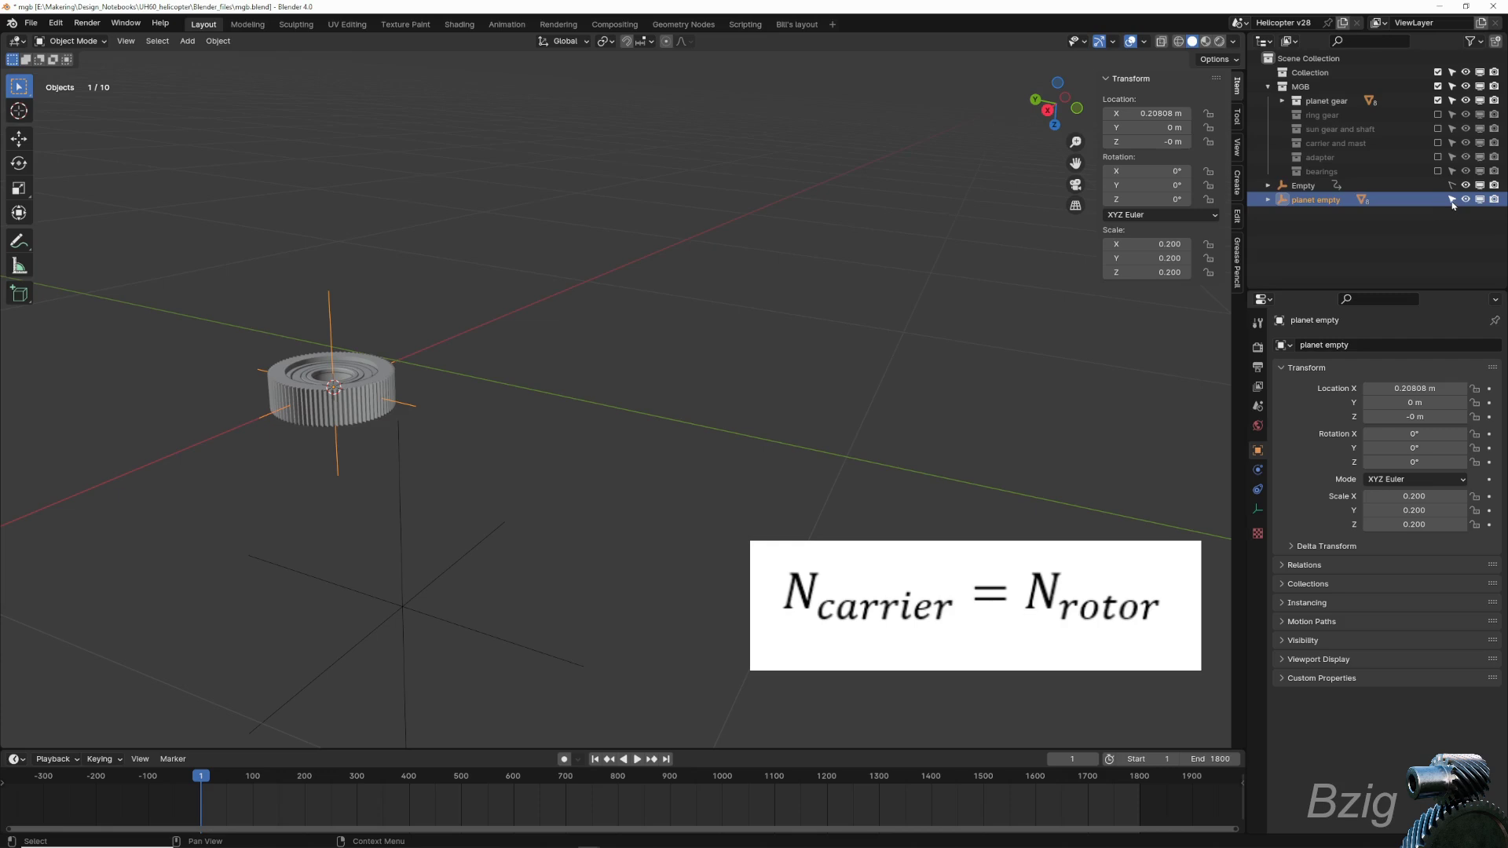
- Make both empties selectable and parent the planet empty to the rotor Empty, keeping its position
{"action": "left_click", "coordinate": [1360, 240]}
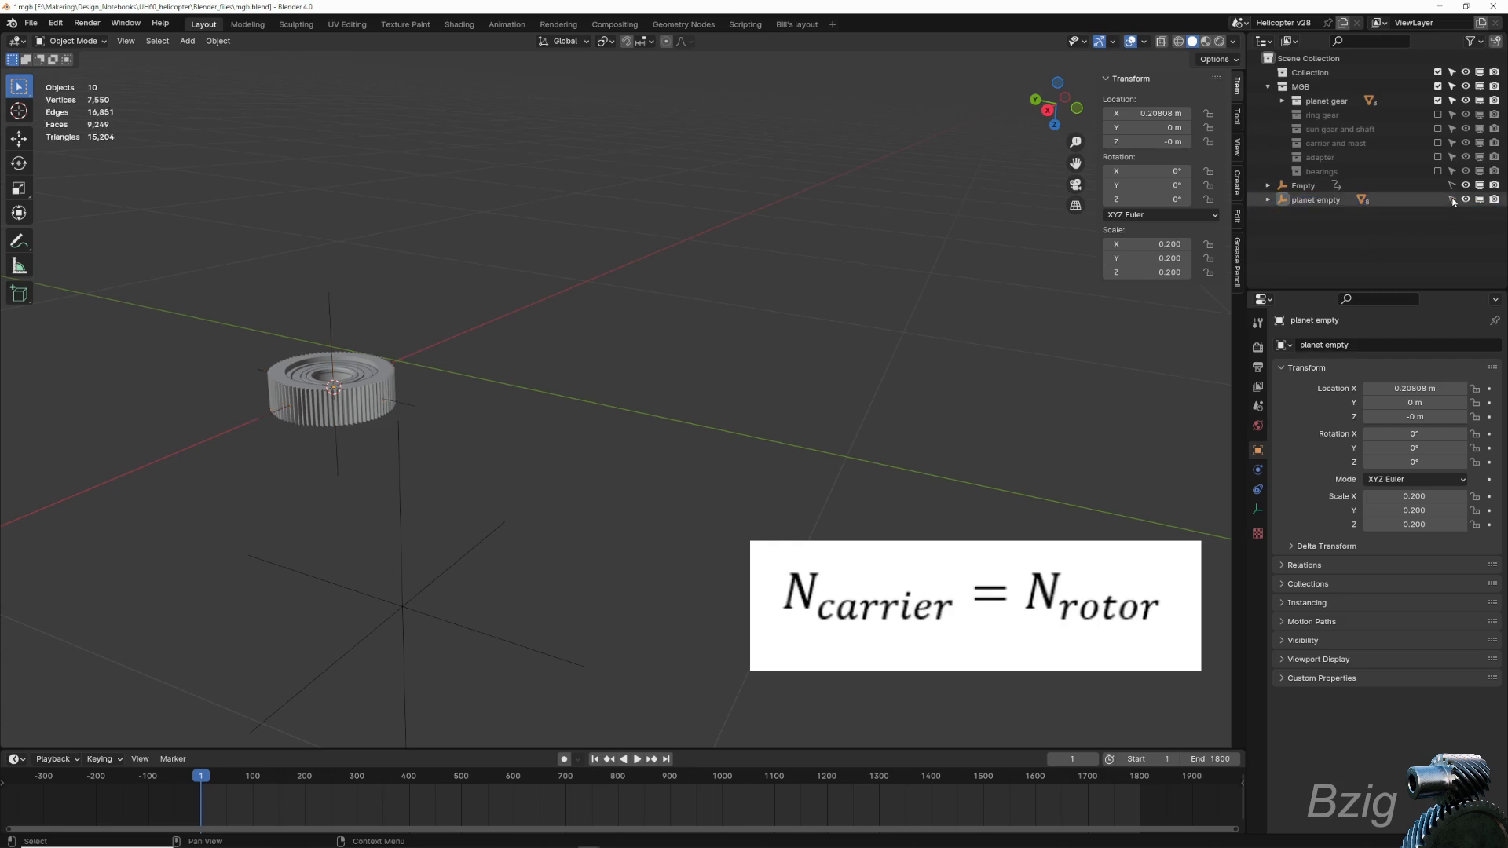
{"action": "left_click_drag", "start_coordinate": [1453, 201], "coordinate": [1452, 186]}
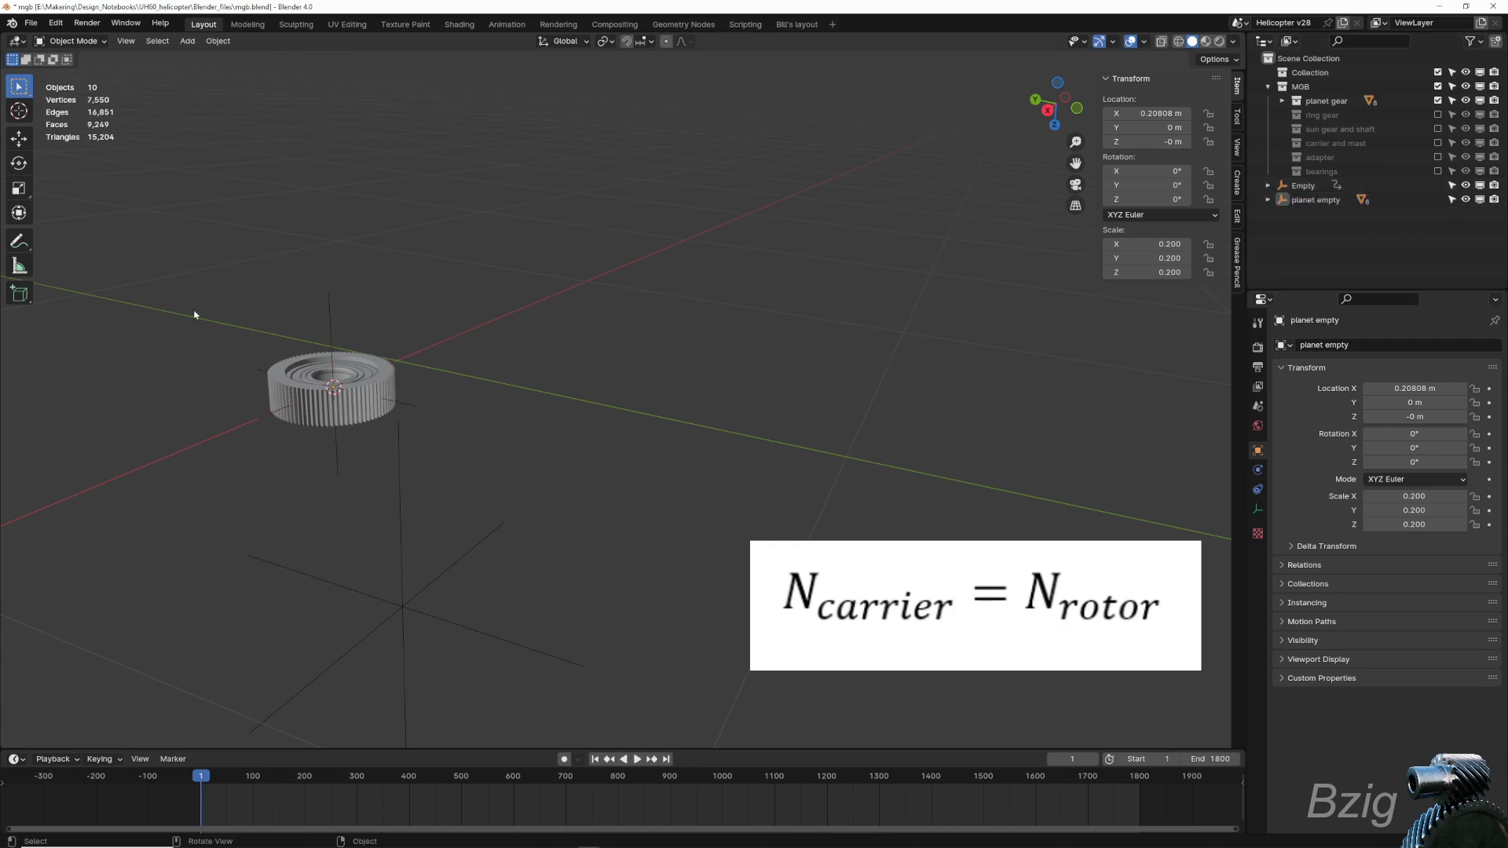
{"action": "left_click", "coordinate": [331, 322]}
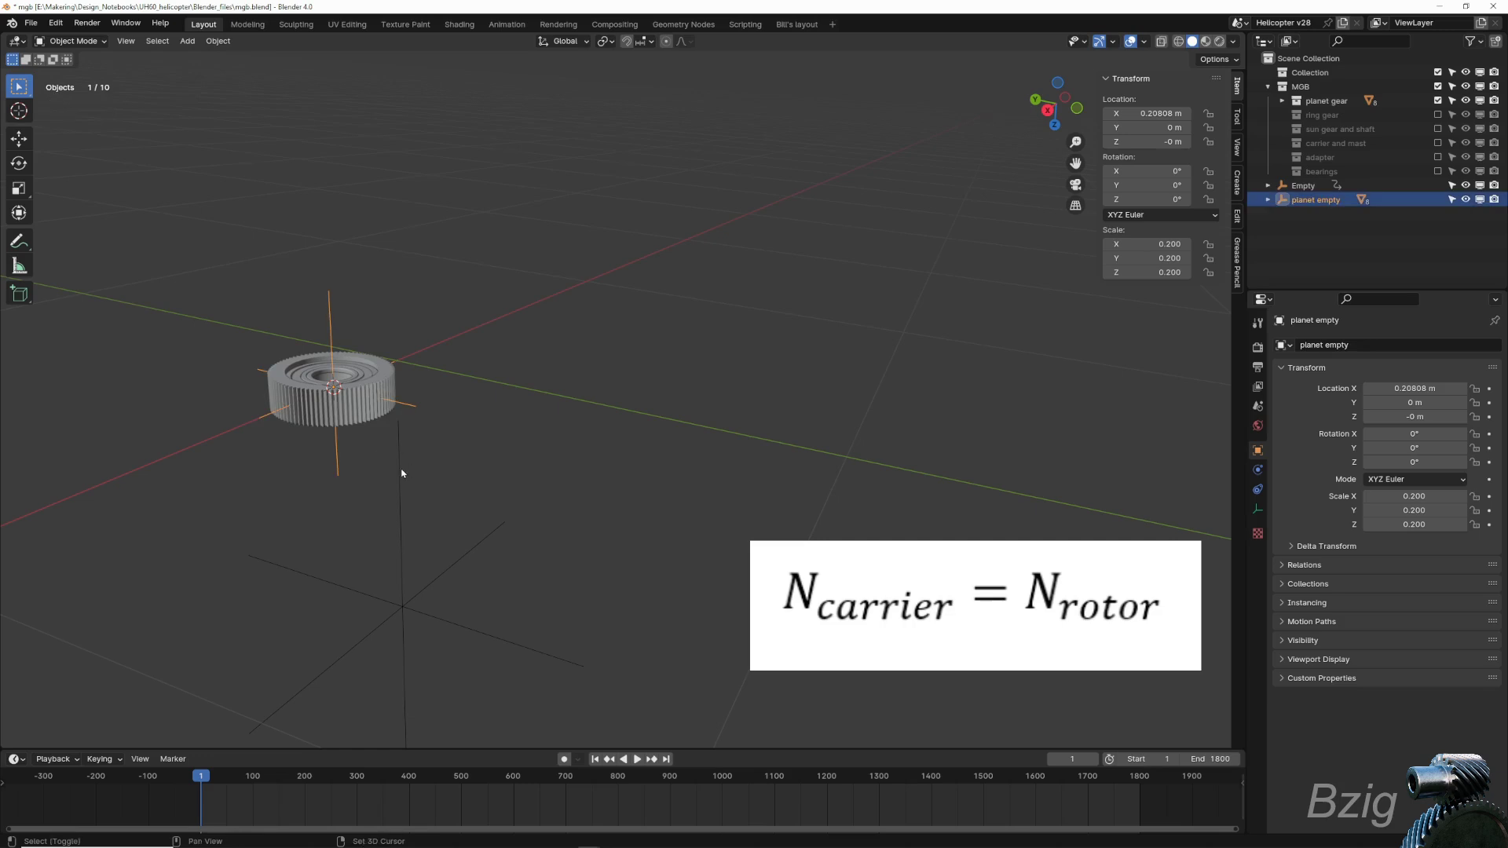
{"action": "left_click", "coordinate": [401, 473], "text": "shift"}
{"action": "key", "text": "ctrl+p"}
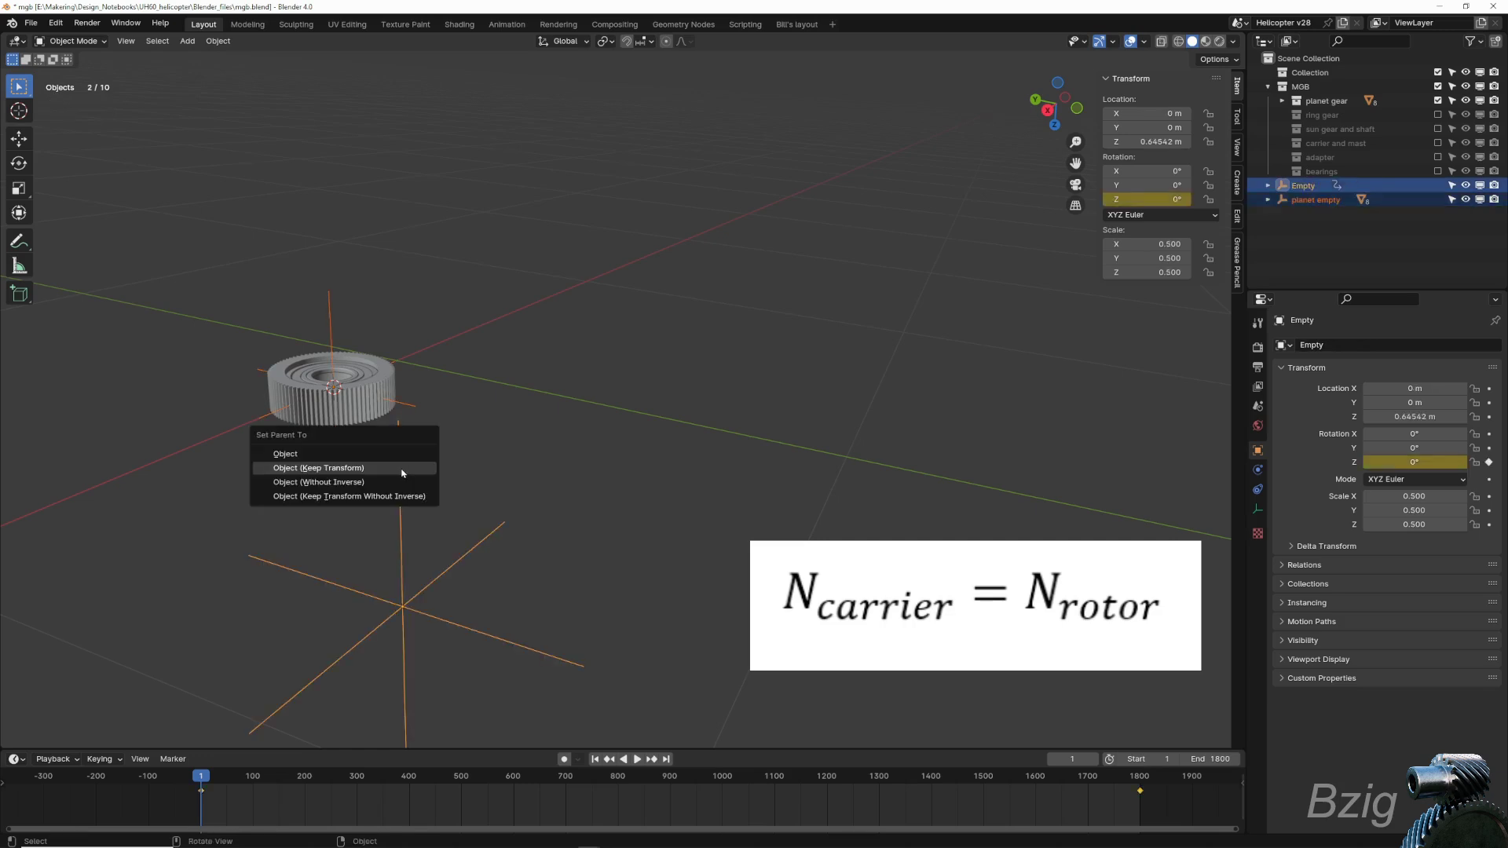
{"action": "left_click", "coordinate": [401, 473]}
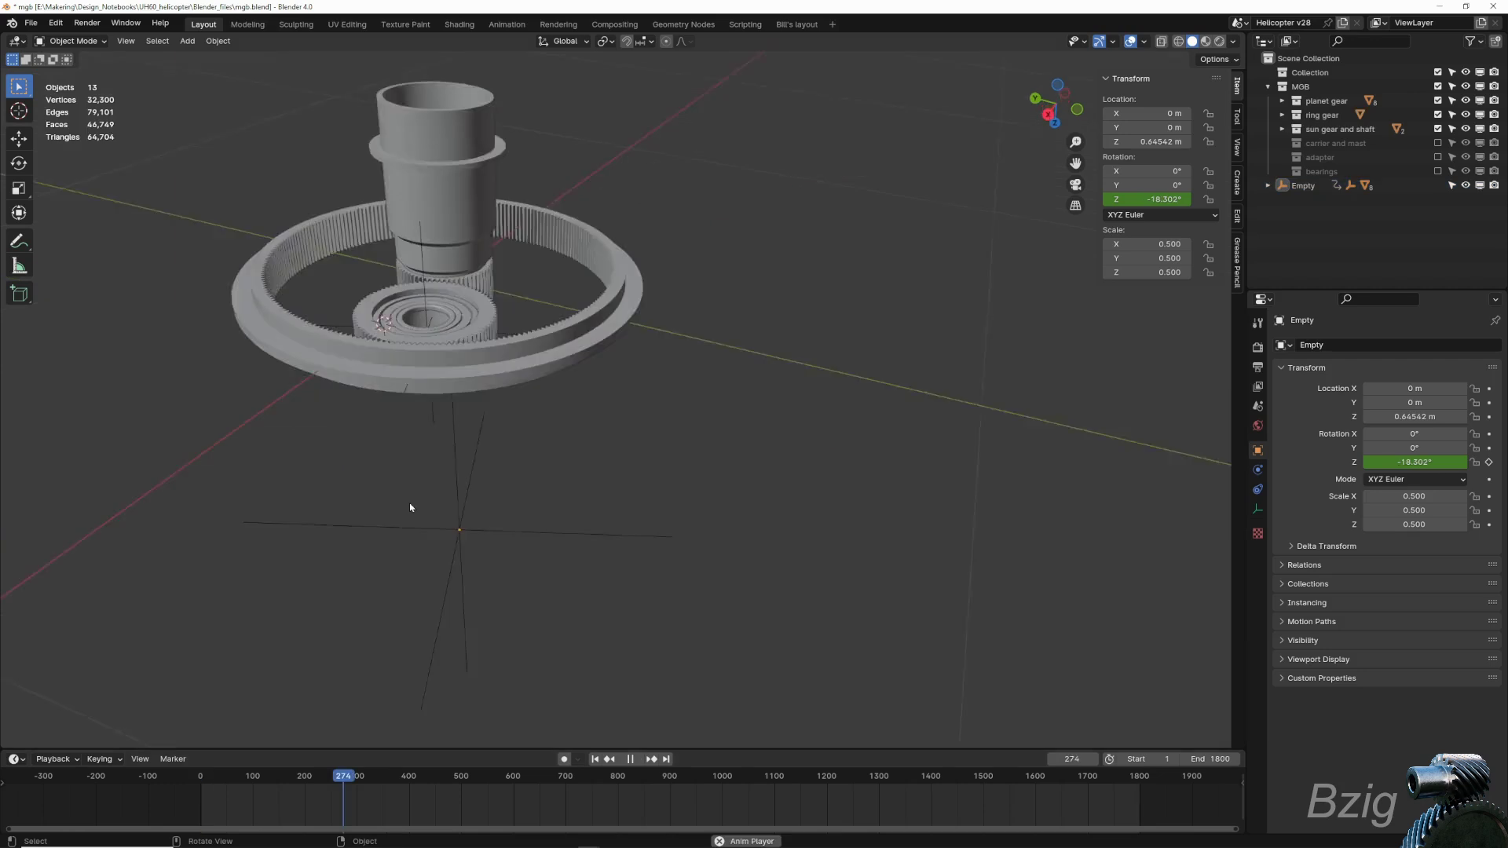
{"action": "scroll", "coordinate": [412, 501], "scroll_direction": "up", "scroll_amount": 5}
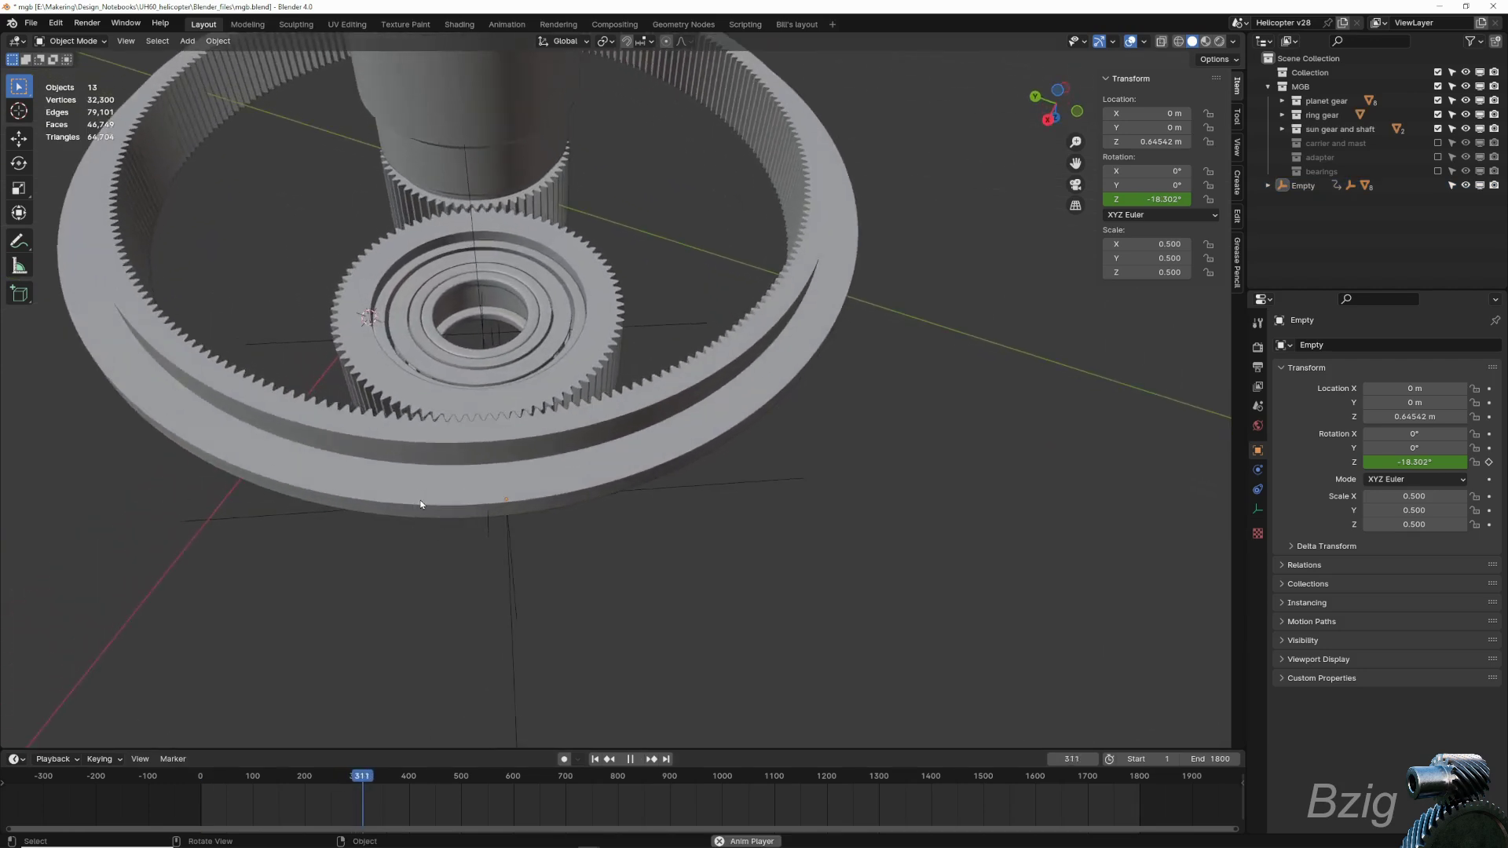
{"action": "middle_click_drag", "start_coordinate": [420, 504], "coordinate": [421, 504]}
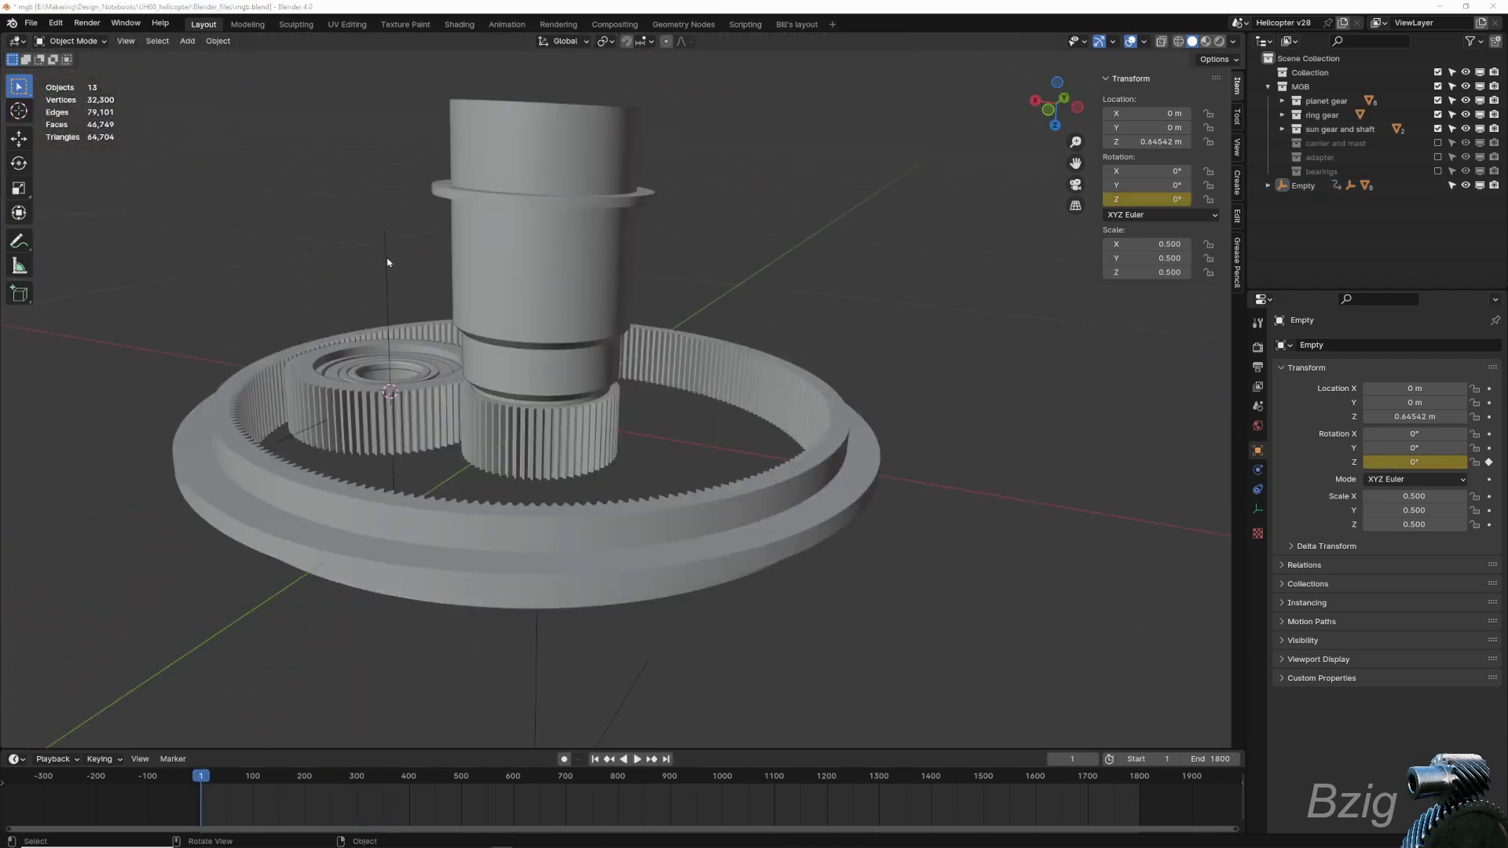
- Add a driver to the planet empty's Z rotation and open it in the Drivers Editor
{"action": "left_click", "coordinate": [386, 262]}
{"action": "right_click", "coordinate": [1414, 462]}
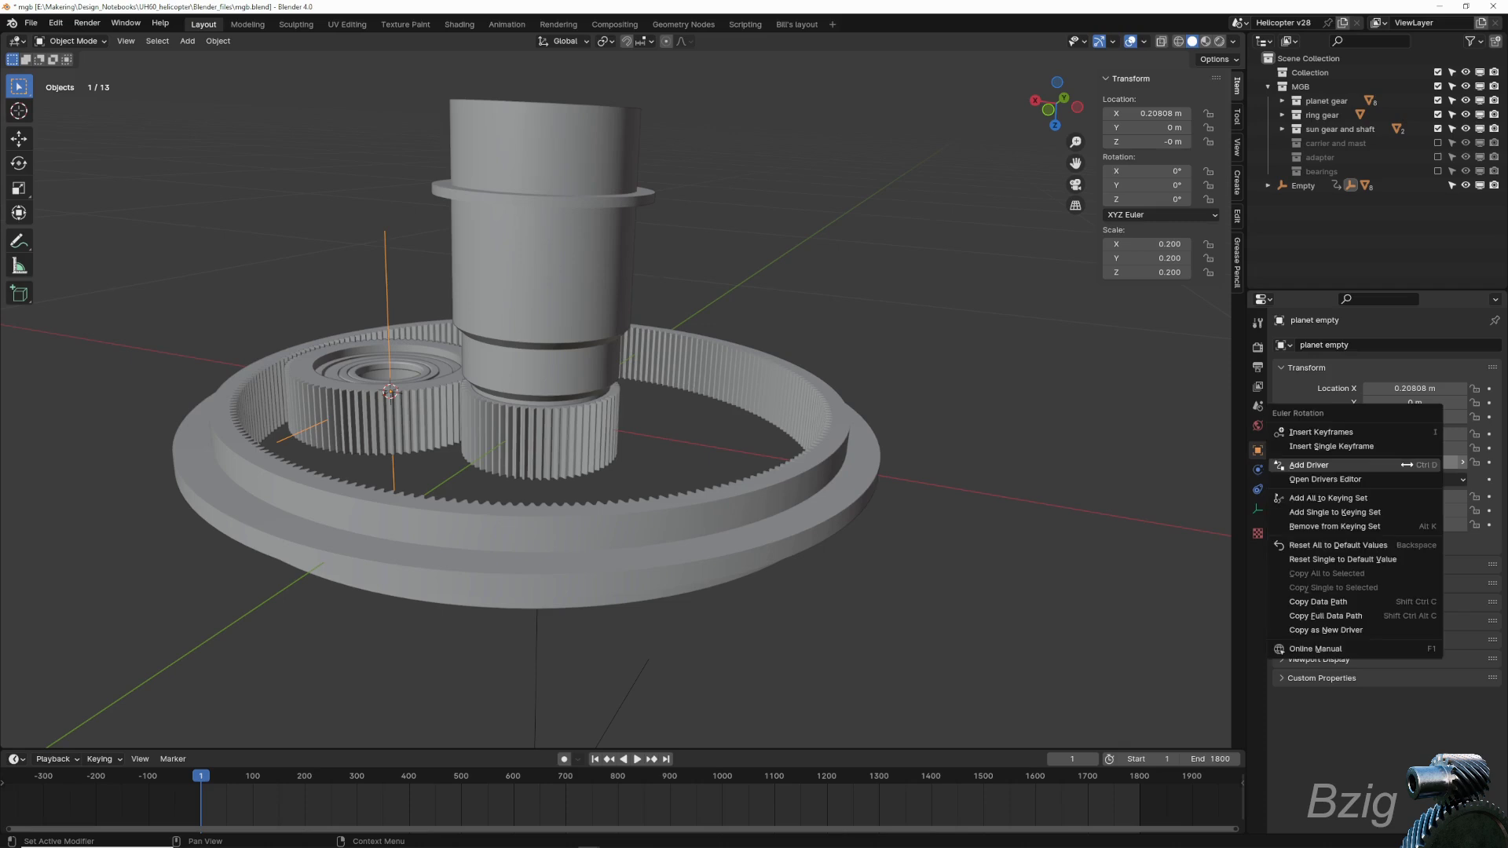
{"action": "left_click", "coordinate": [1410, 463]}
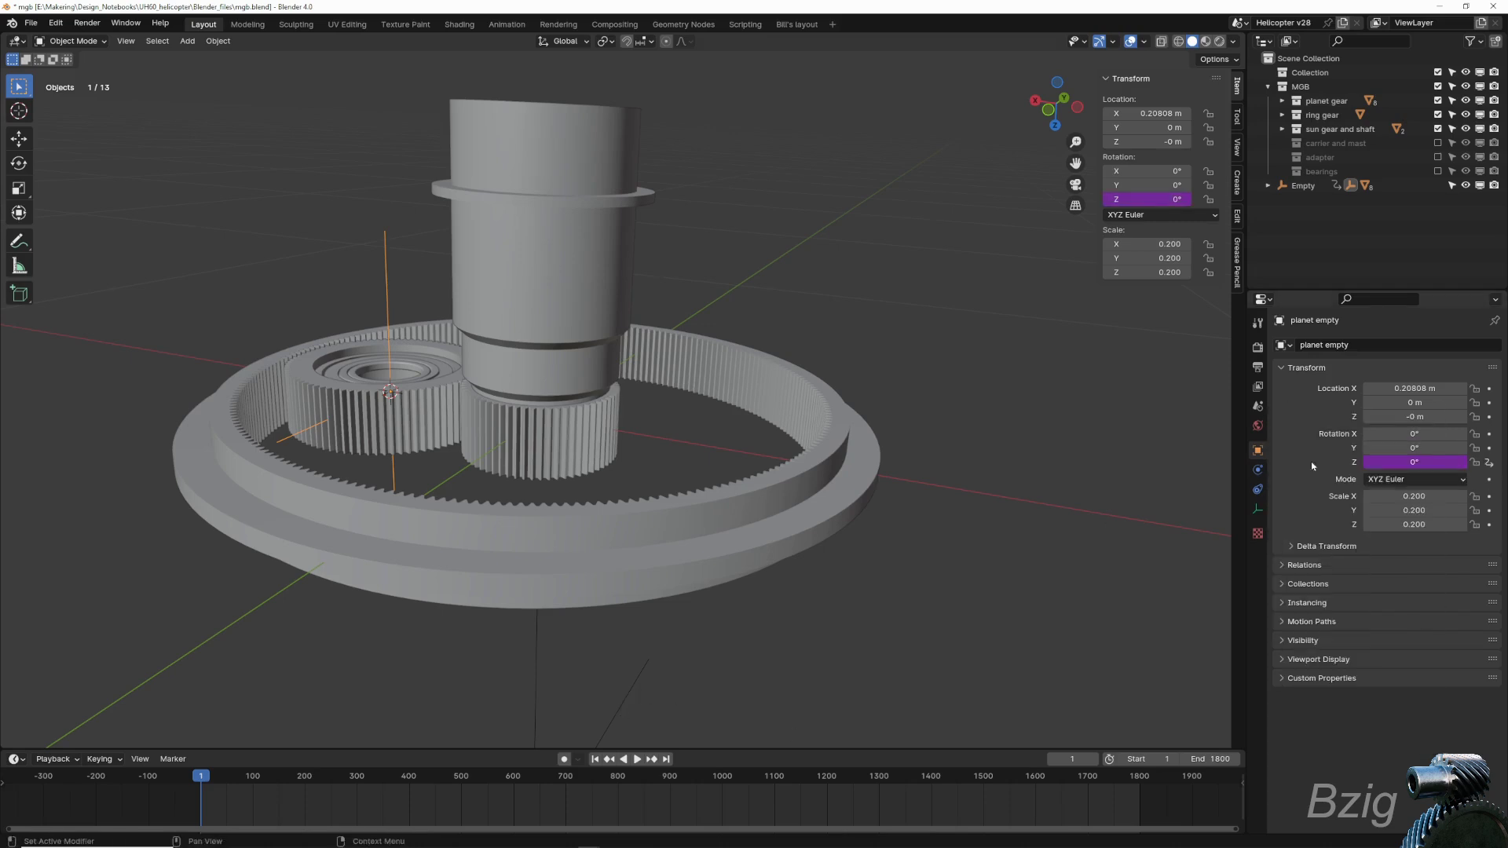
{"action": "right_click", "coordinate": [1426, 461]}
{"action": "left_click", "coordinate": [1345, 517]}
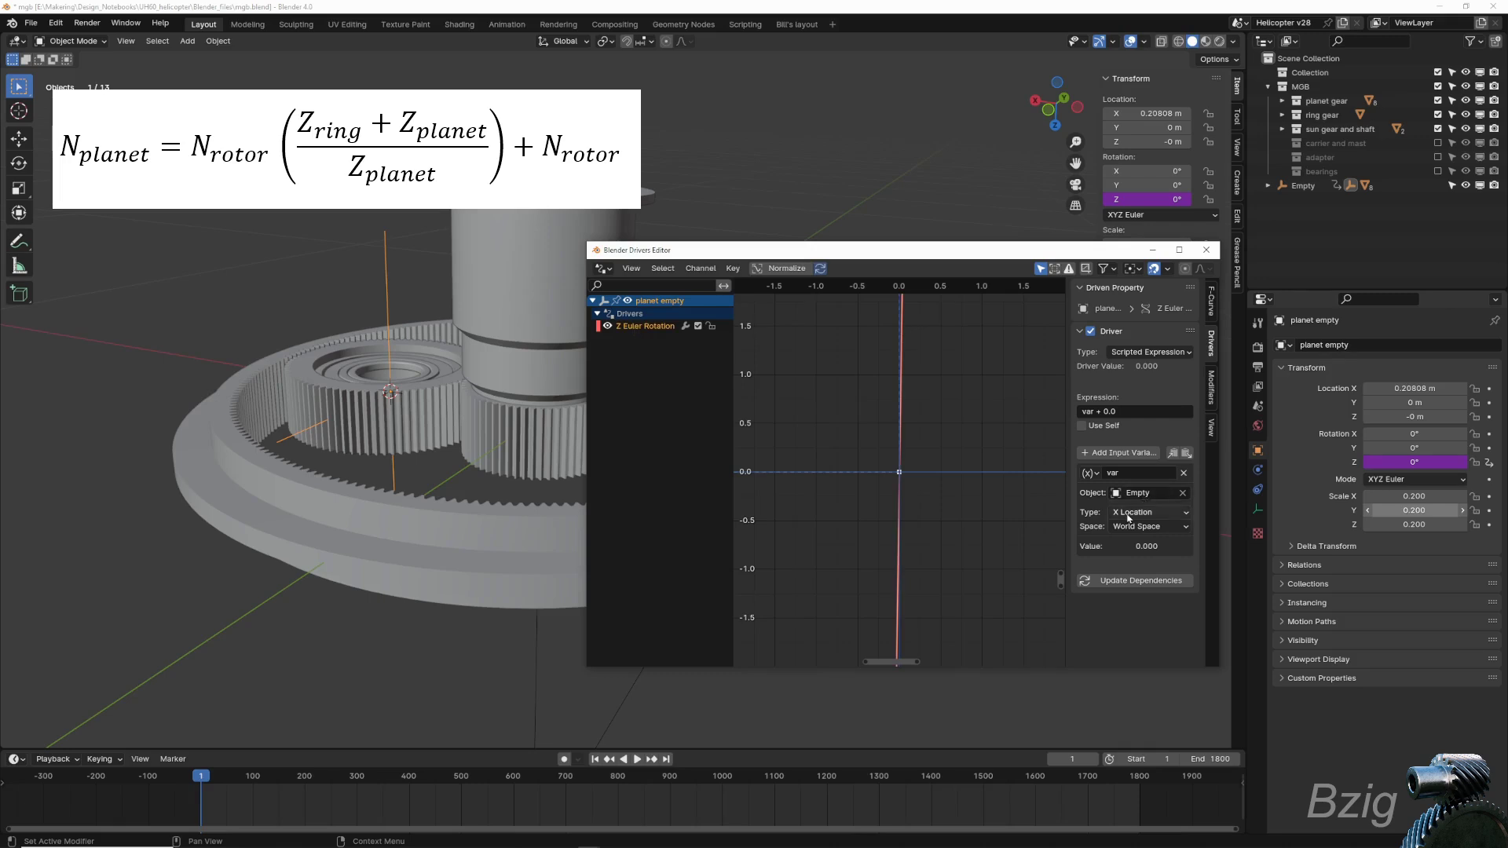
- Set the driver variable to the Empty's Z Rotation and play the animation from top view
{"action": "left_click", "coordinate": [1129, 514]}
{"action": "left_click", "coordinate": [1123, 424]}
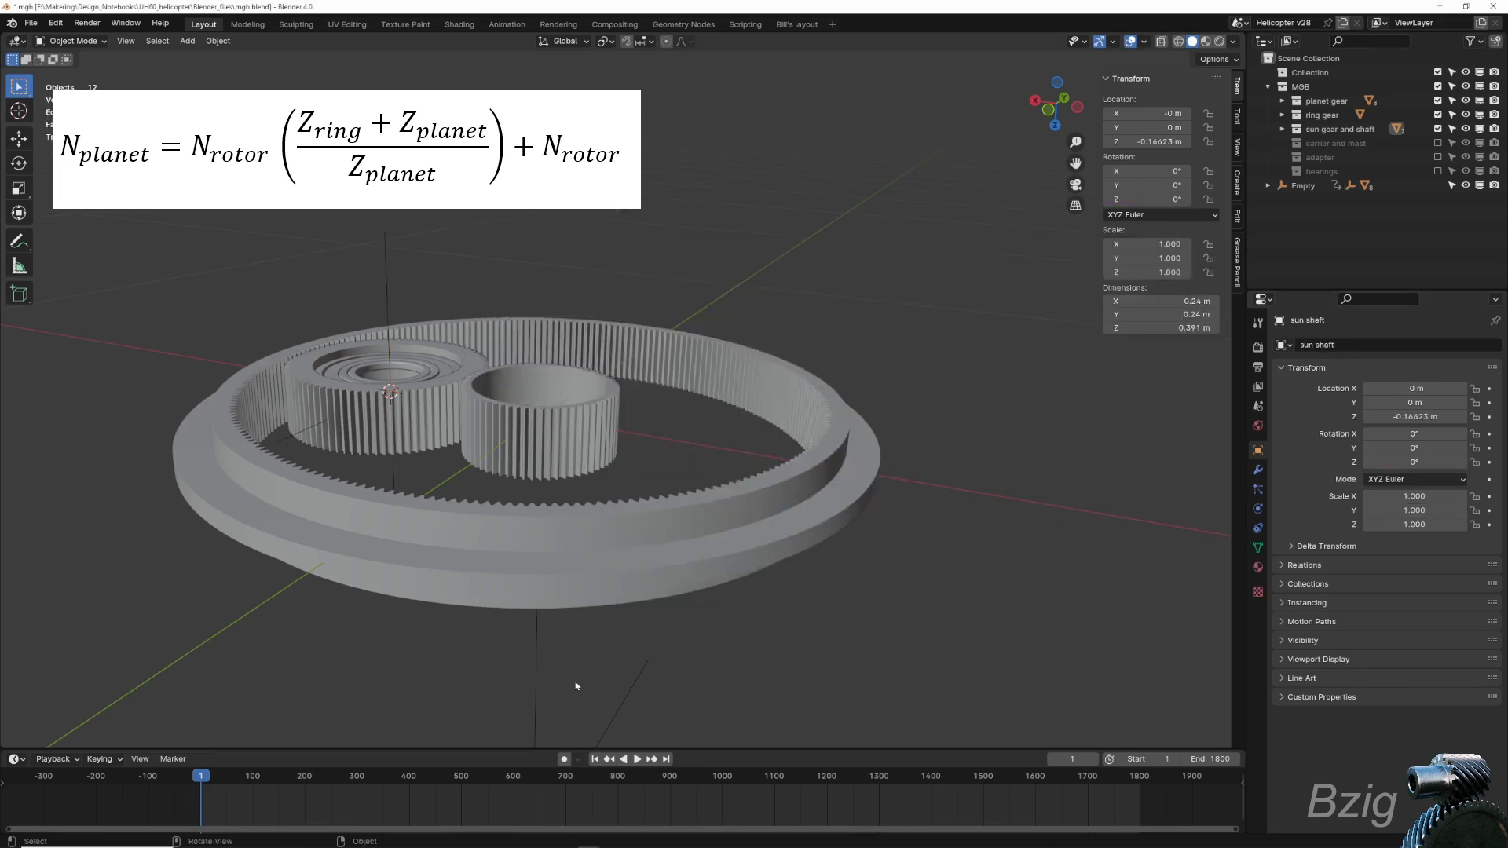
{"action": "key", "text": "space"}
{"action": "key", "text": "KP_7"}
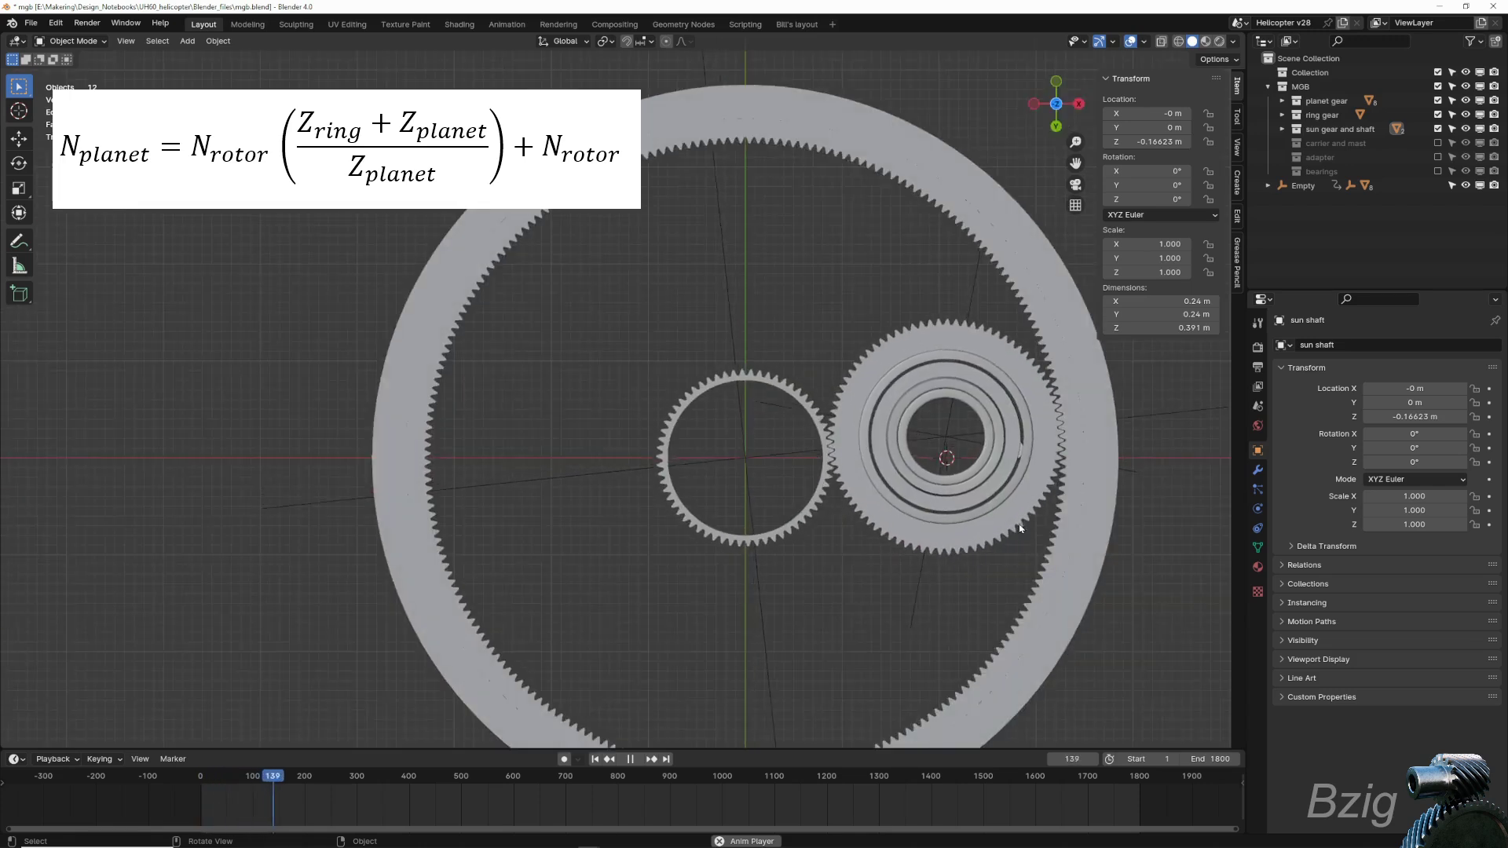
{"action": "scroll", "coordinate": [1018, 527], "scroll_direction": "up", "scroll_amount": 3}
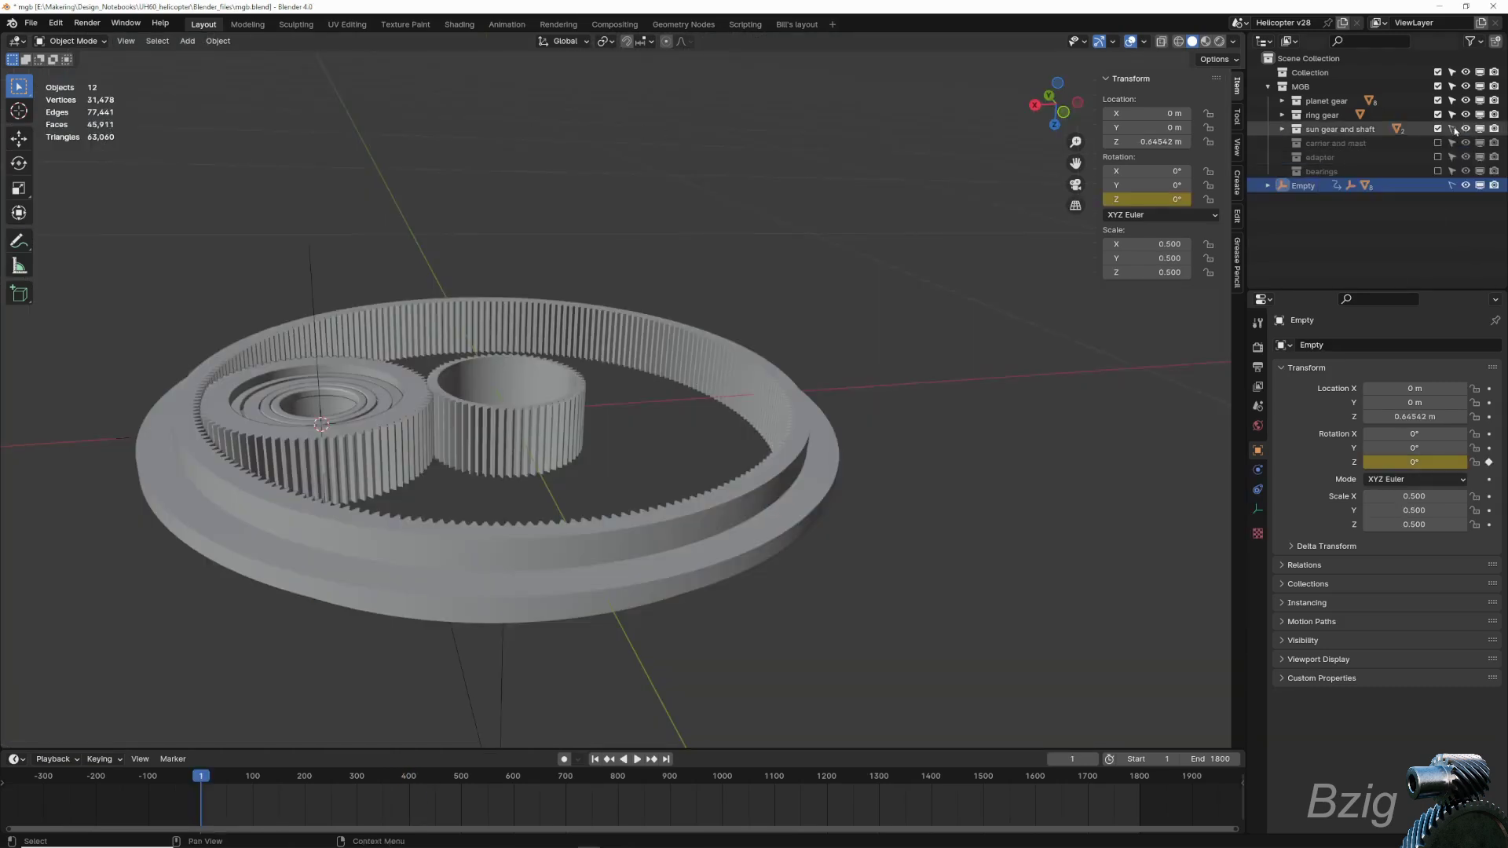
- Make sun and ring gears unselectable, snap the cursor to world origin and pivot around it
{"action": "left_click_drag", "start_coordinate": [1453, 129], "coordinate": [1452, 114]}
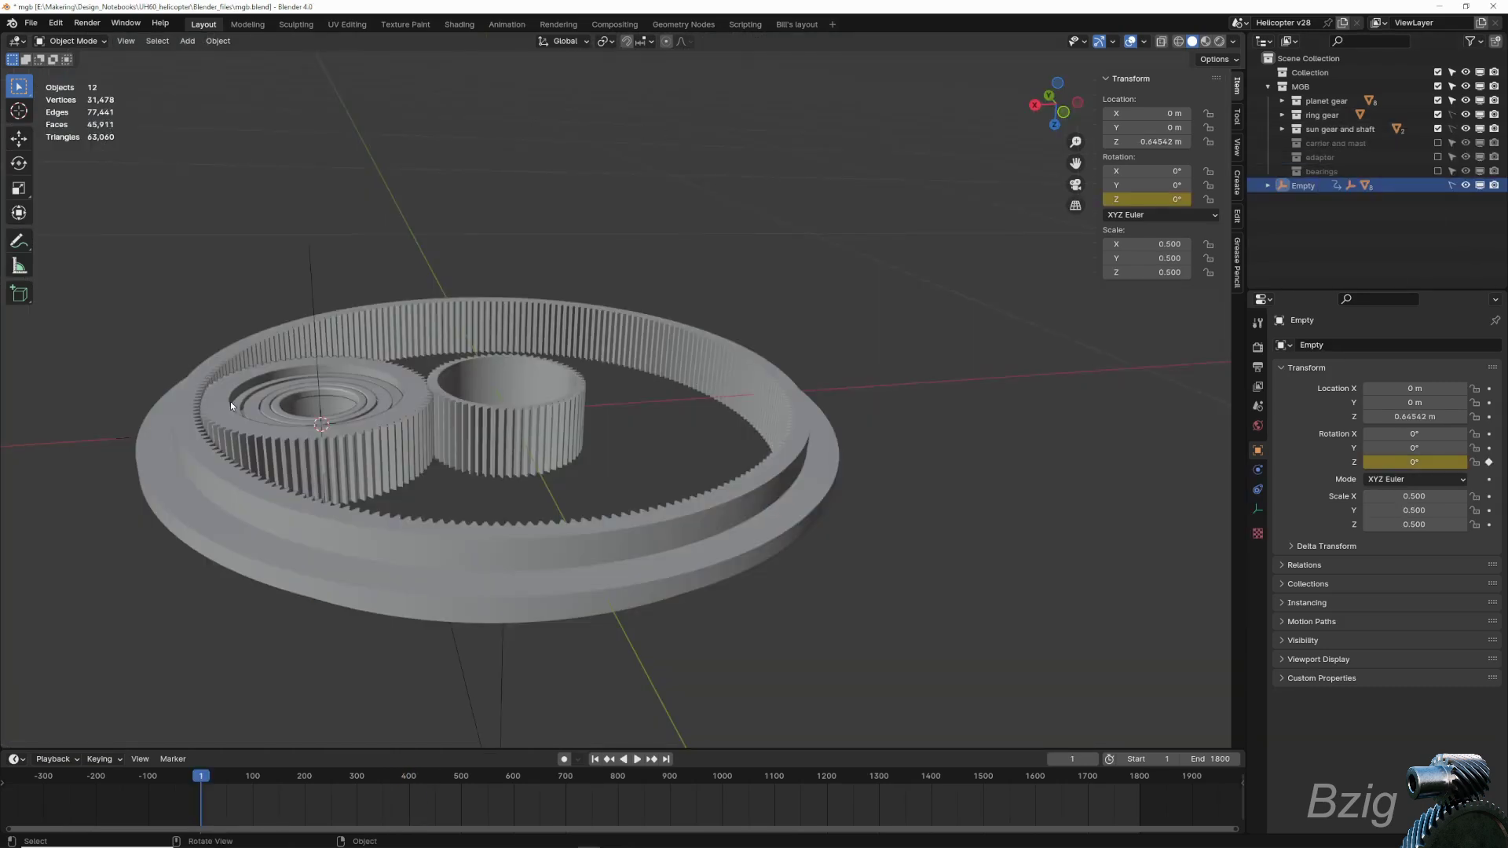
{"action": "left_click", "coordinate": [613, 43]}
{"action": "key", "text": "shift+s"}
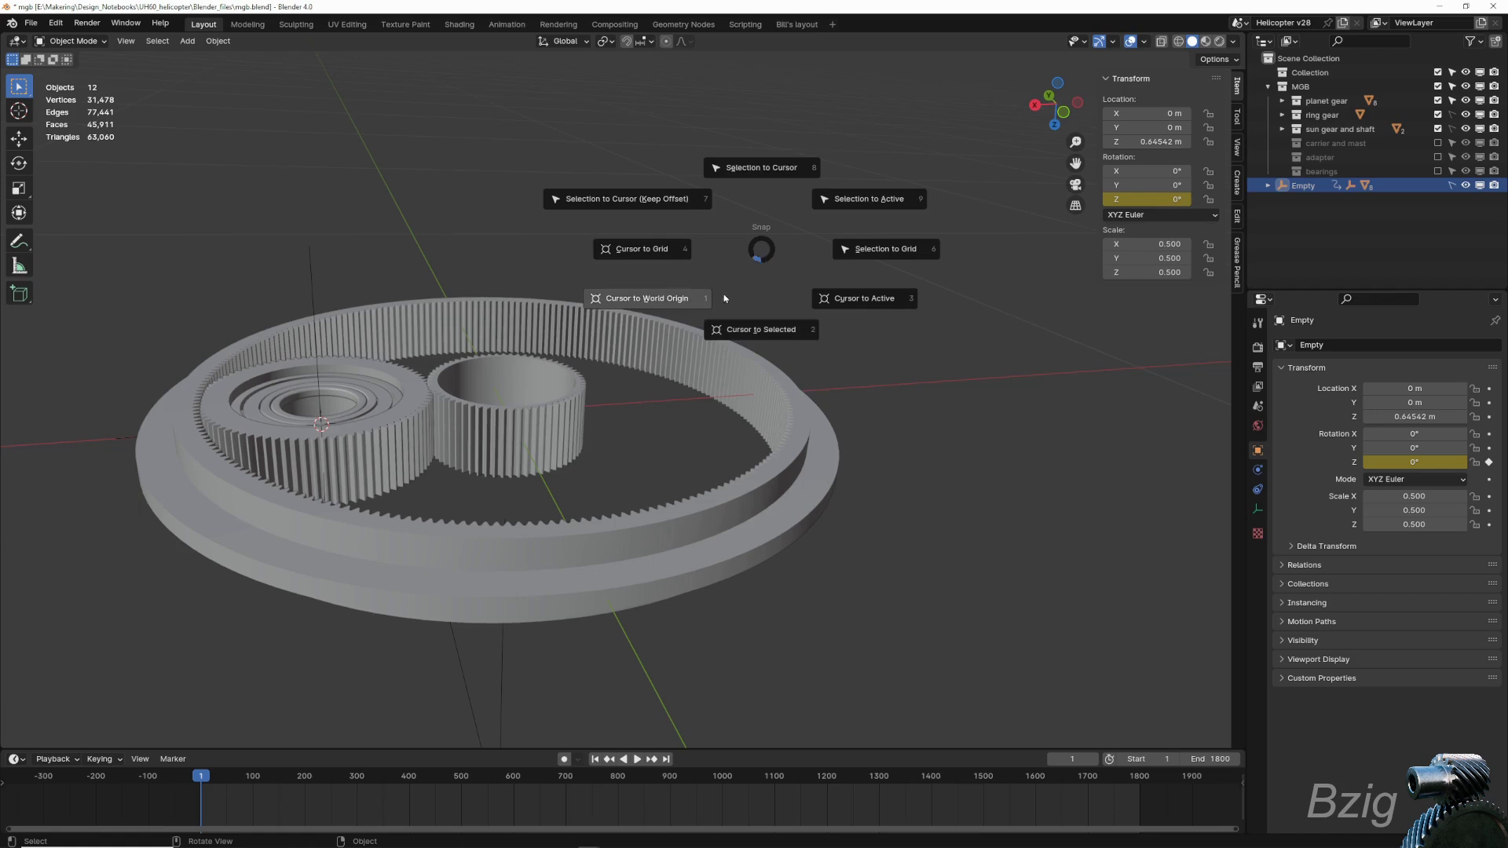
{"action": "left_click", "coordinate": [752, 259]}
{"action": "left_click", "coordinate": [612, 43]}
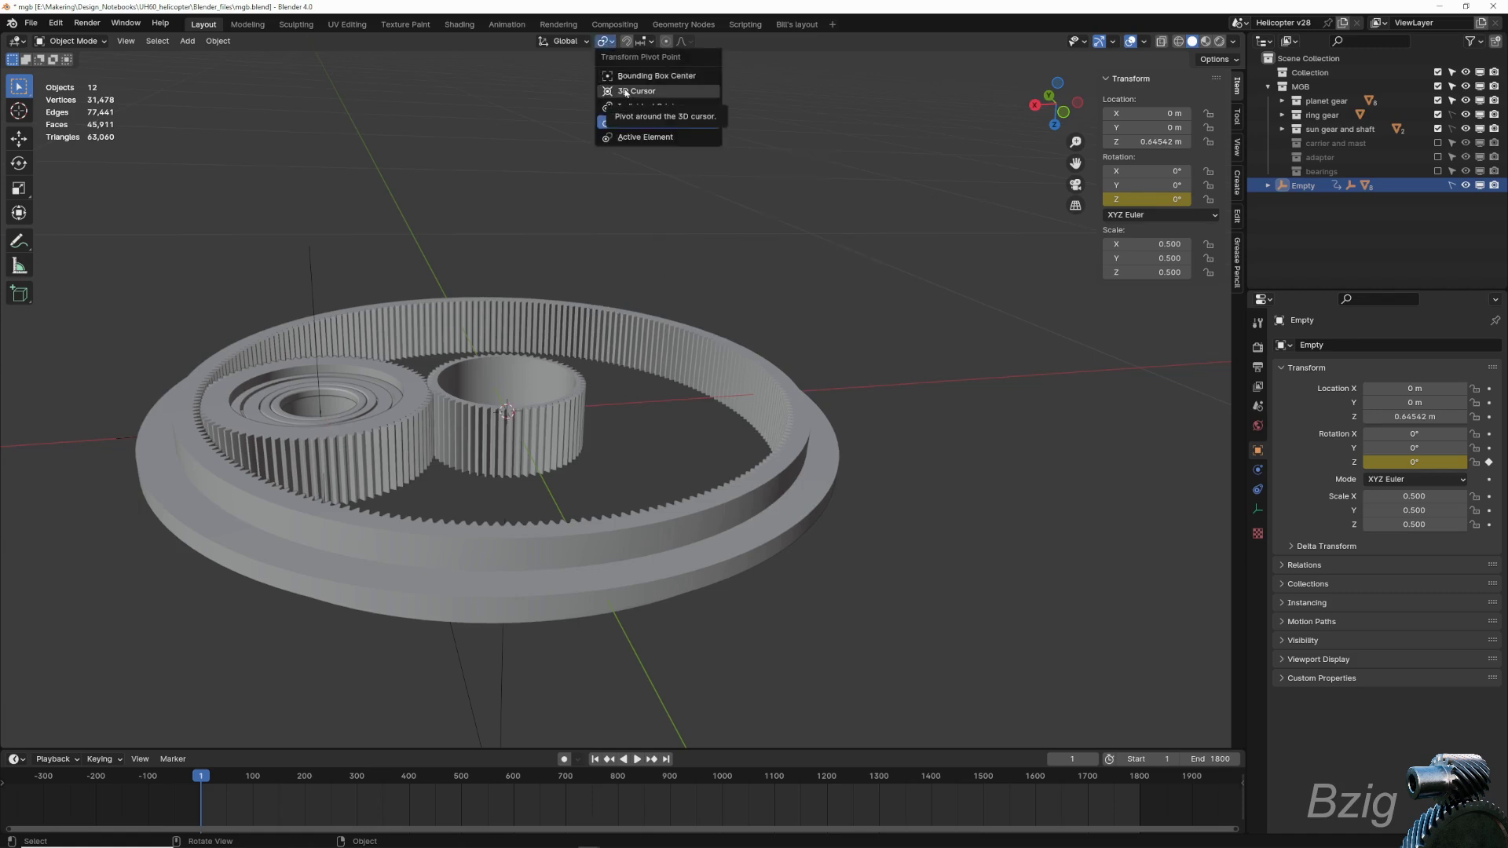
{"action": "left_click", "coordinate": [626, 91]}
- Duplicate the planet gear as linked copies at 72° steps, then check them turning at frame 281
{"action": "left_click_drag", "start_coordinate": [134, 293], "coordinate": [445, 558]}
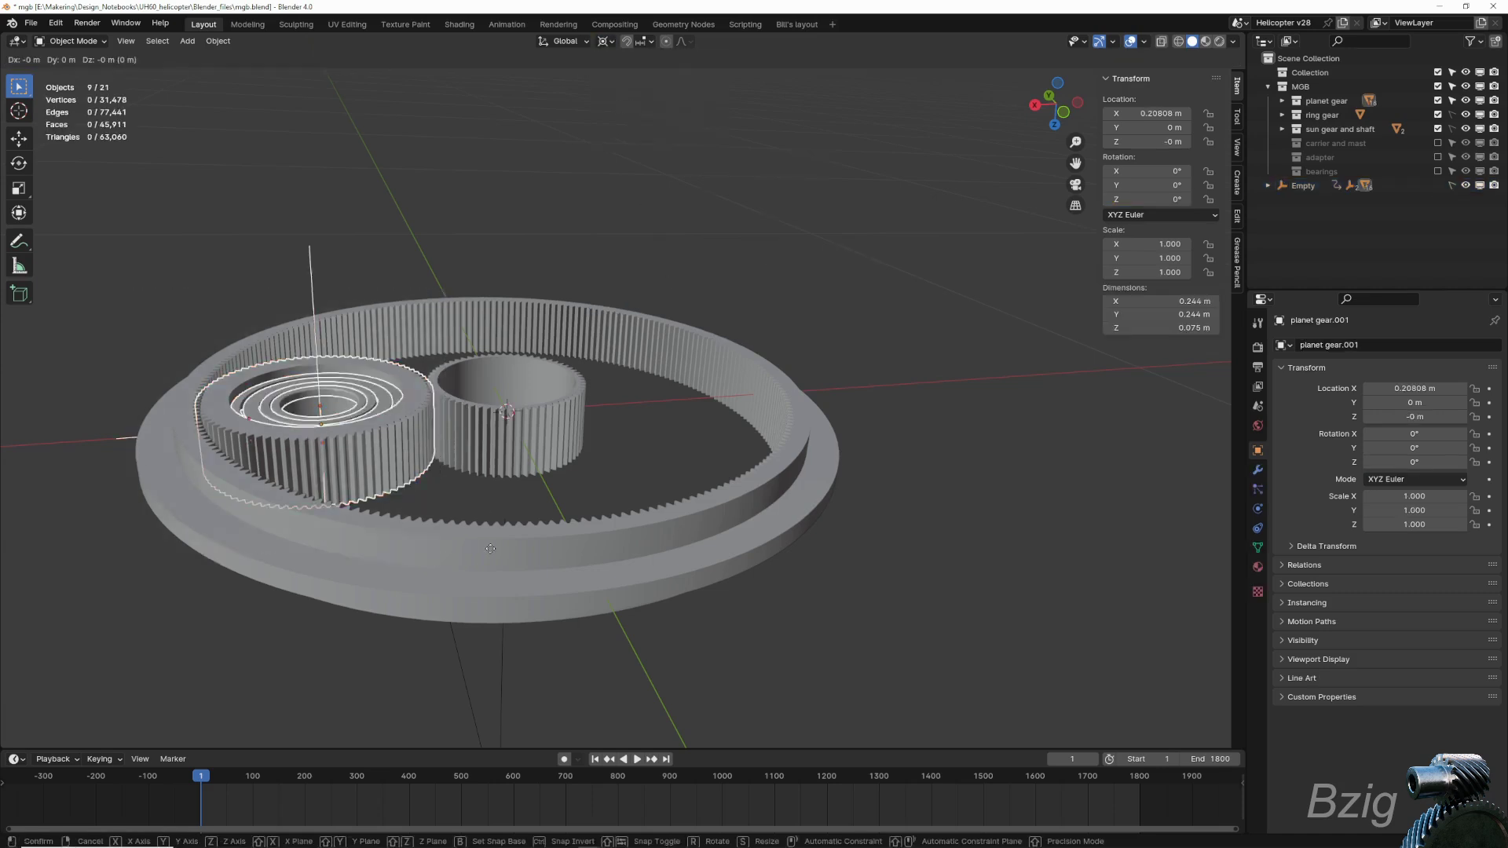
{"action": "type", "text": "rz72"}
{"action": "key", "text": "Return"}
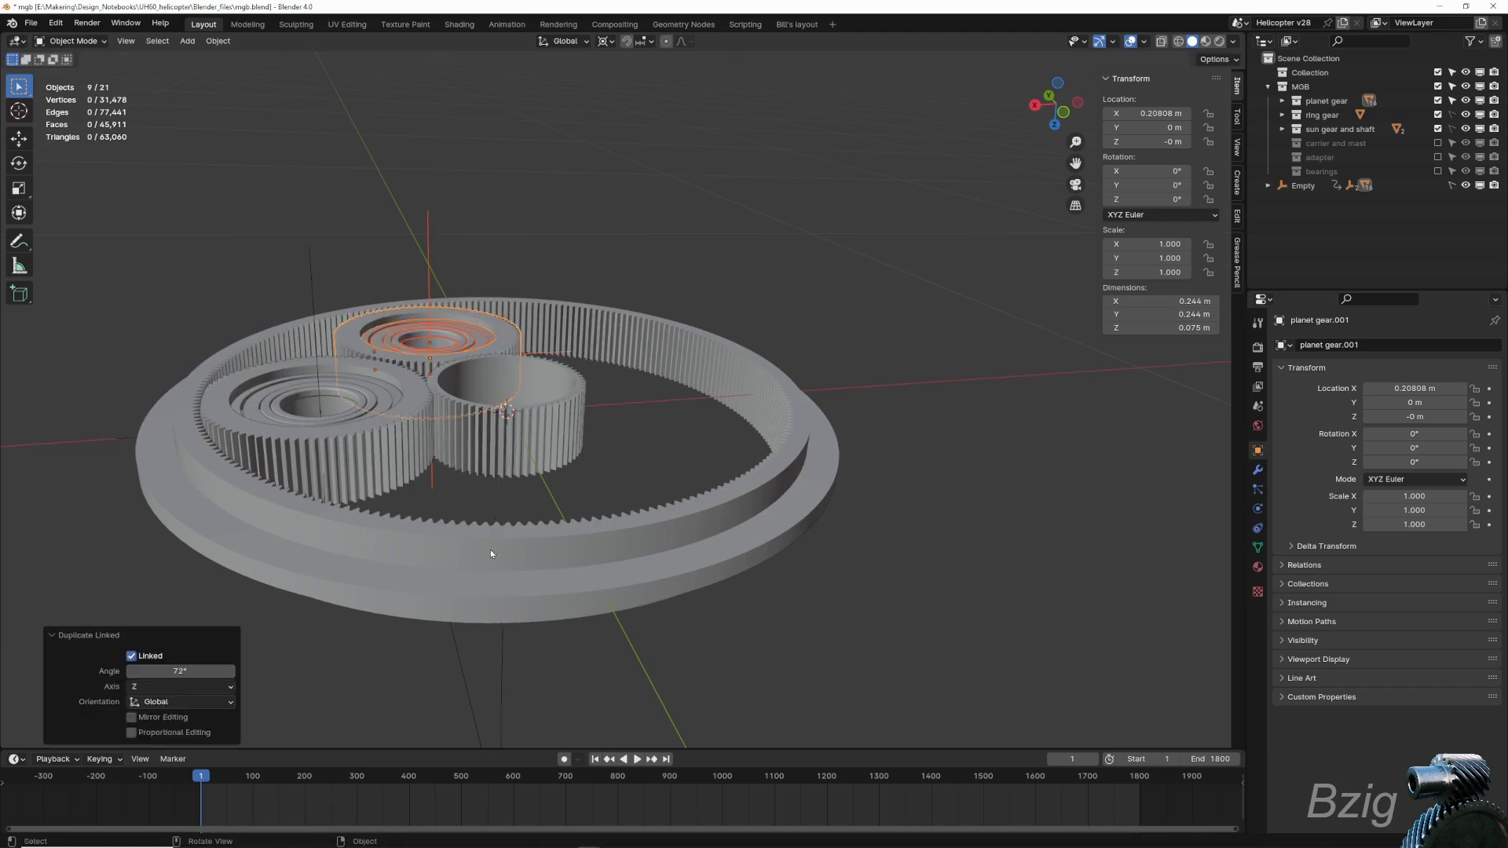
{"action": "key", "text": "shift+r"}
{"action": "key", "text": "shift+r"}
{"action": "key", "text": "shift+r"}
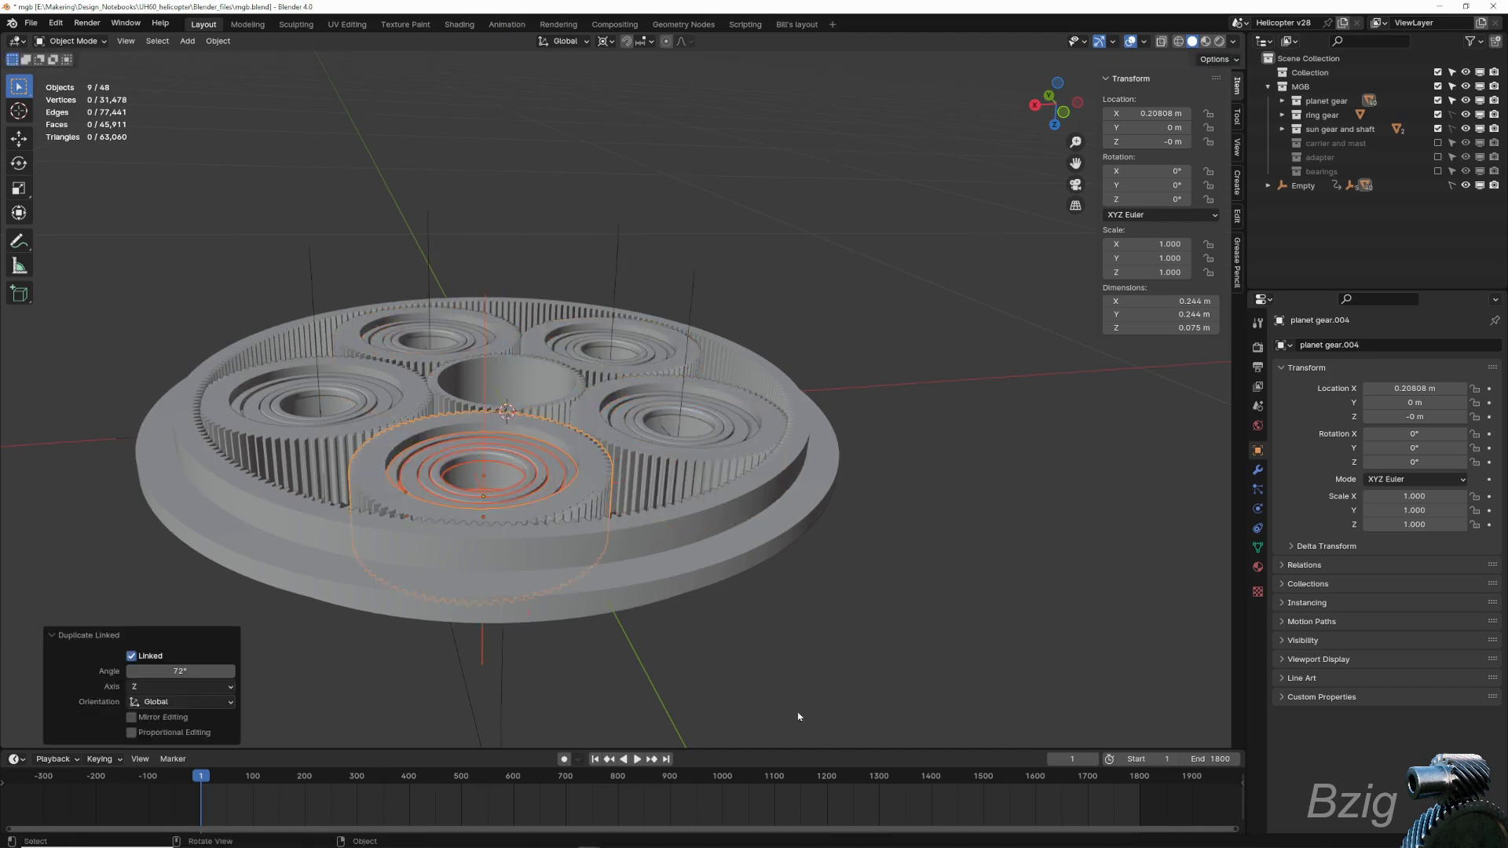
{"action": "left_click", "coordinate": [880, 690]}
{"action": "left_click_drag", "start_coordinate": [230, 780], "coordinate": [347, 778]}
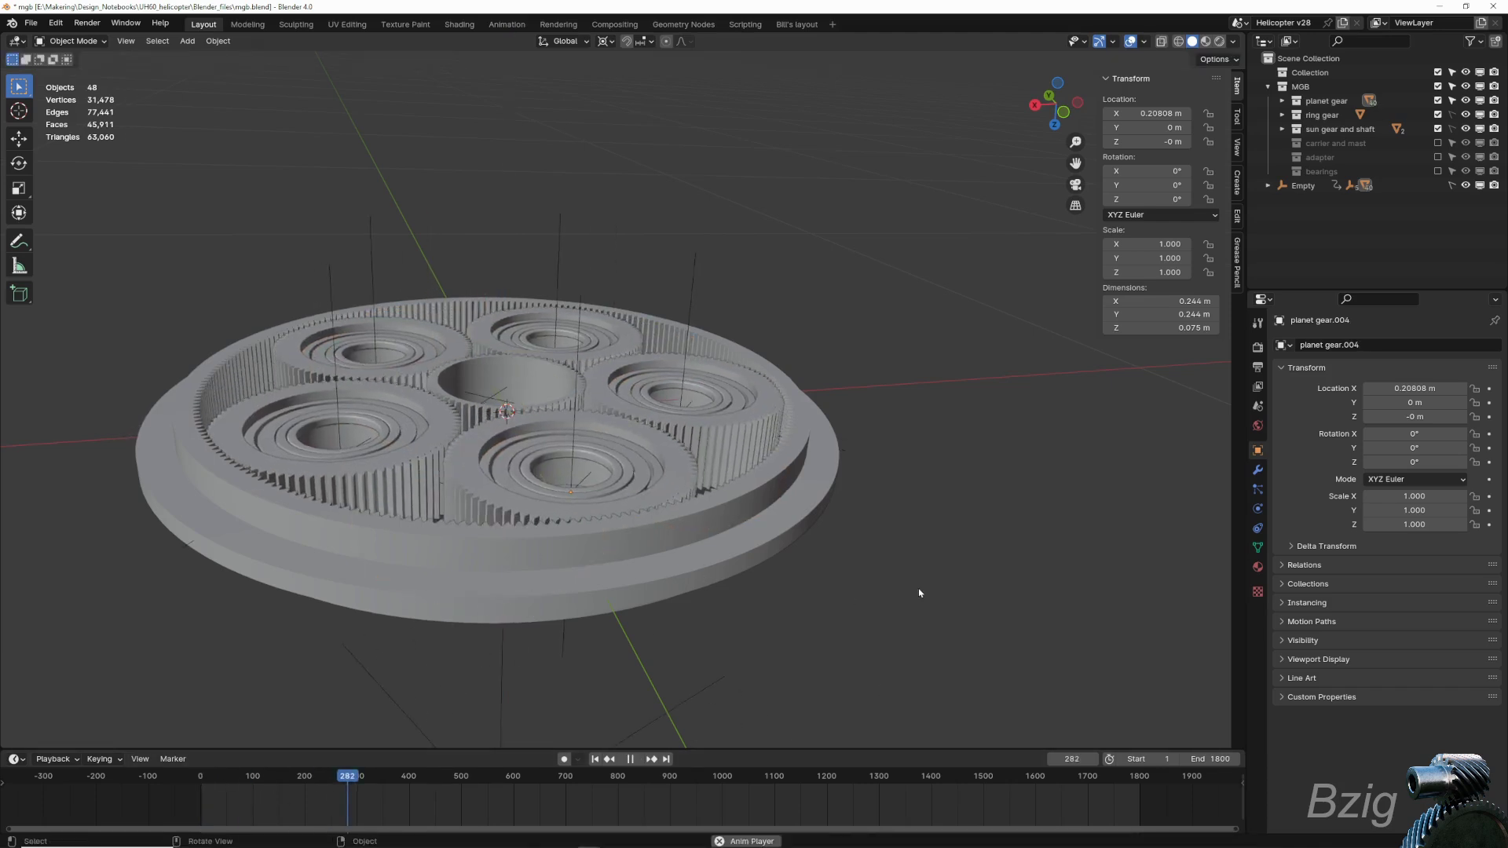
{"action": "key", "text": "KP_7"}
{"action": "key", "text": "Home"}
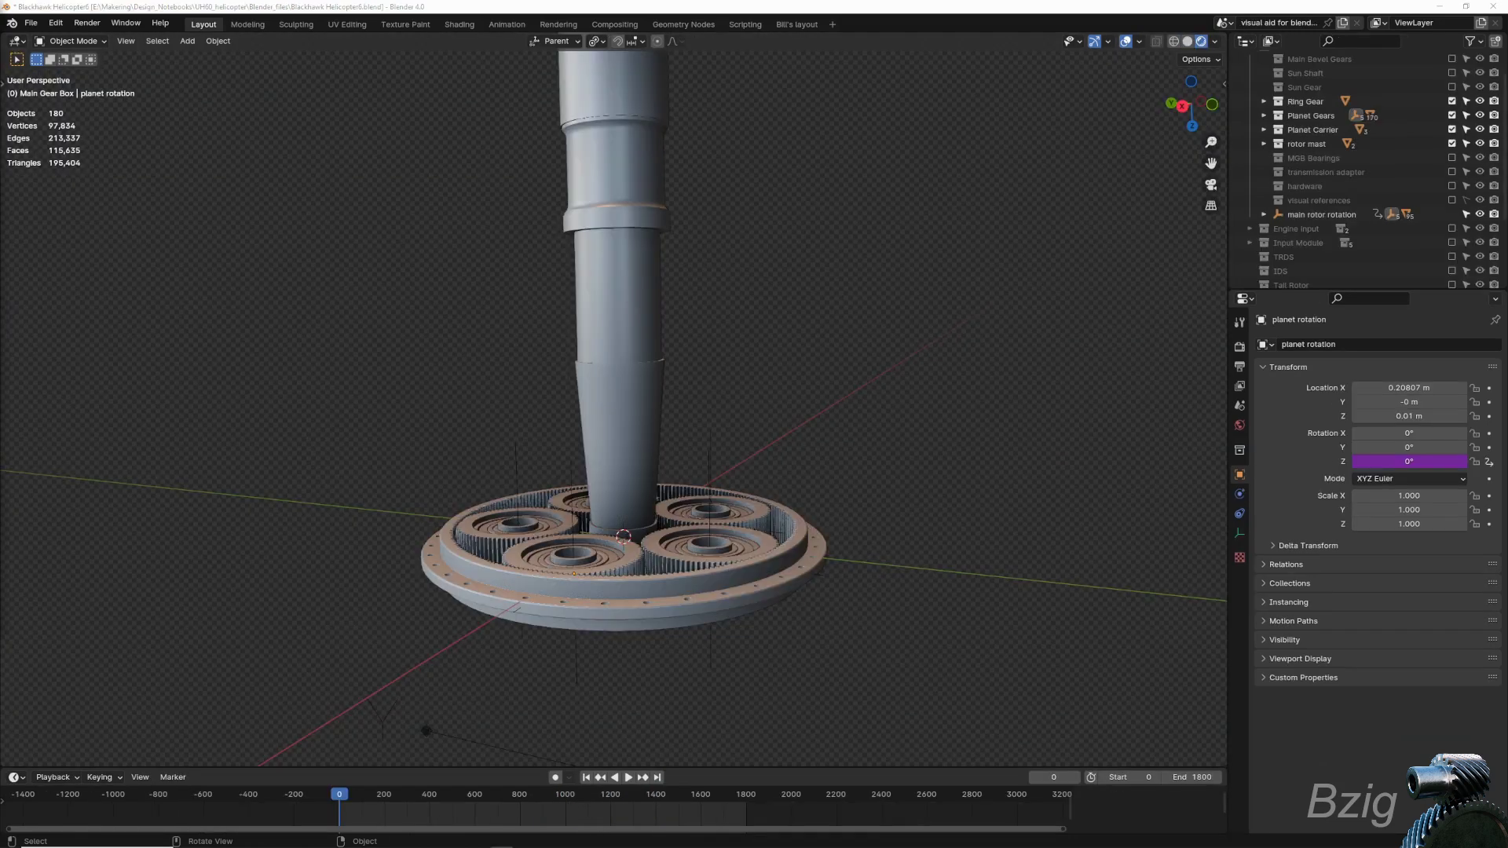
- Re-enable Main Bevel Gears, Sun Shaft, Sun Gear, MGB Bearings, adapter, hardware, Engine Input, Input Module, TRDS and IDS collections
{"action": "left_click", "coordinate": [1451, 59]}
{"action": "left_click", "coordinate": [1452, 73]}
{"action": "left_click", "coordinate": [1452, 87]}
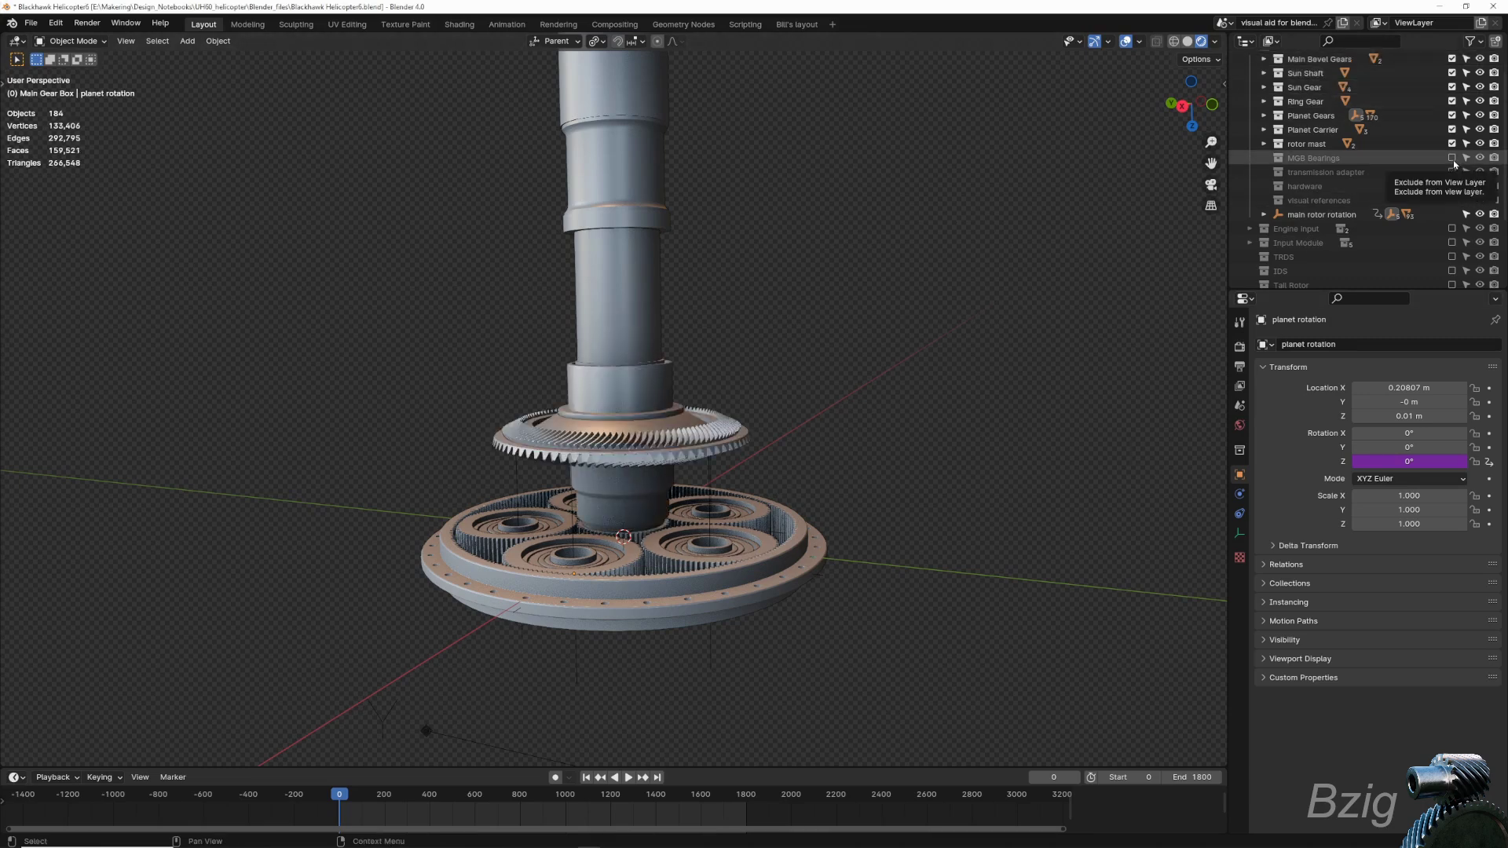
{"action": "left_click", "coordinate": [1452, 158]}
{"action": "left_click", "coordinate": [1452, 172]}
{"action": "left_click", "coordinate": [1451, 186]}
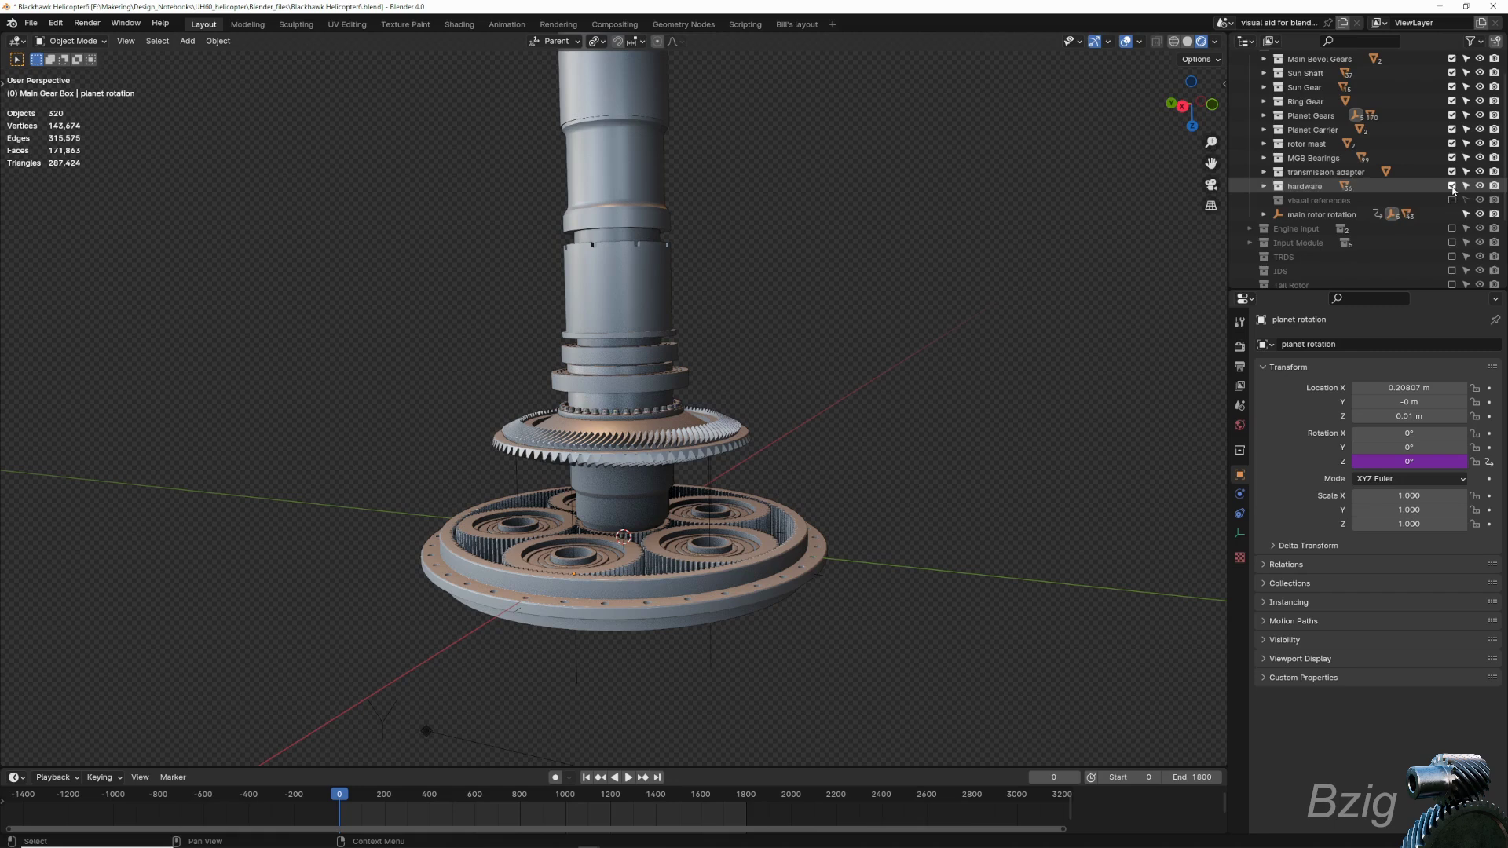
{"action": "left_click", "coordinate": [1452, 229]}
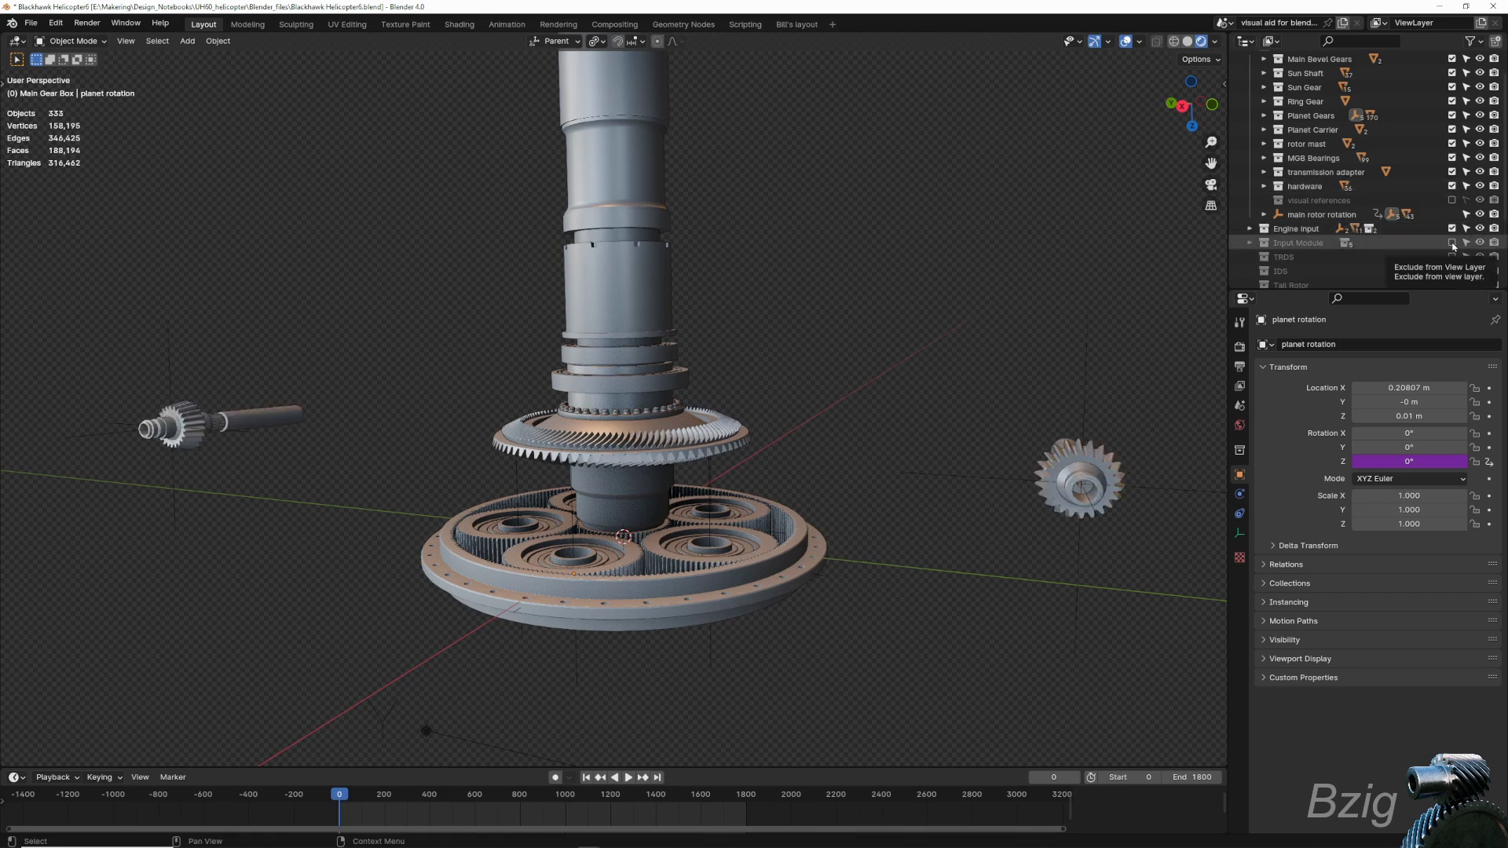
{"action": "left_click", "coordinate": [1452, 243]}
{"action": "left_click", "coordinate": [1451, 257]}
{"action": "left_click", "coordinate": [1451, 271]}
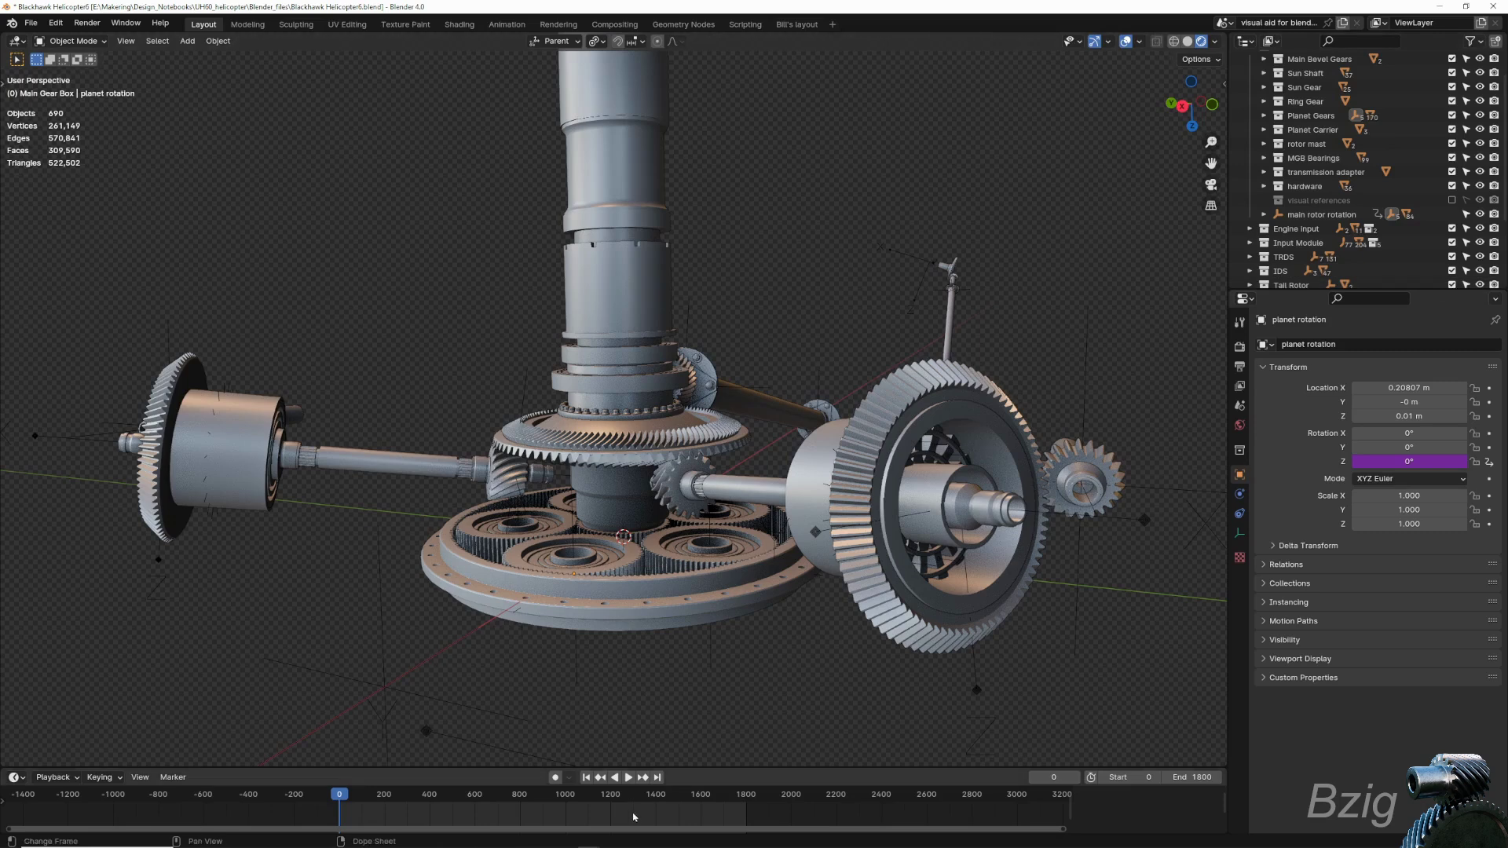
- Play the gearbox animation and frame both input module outer races in the viewport
{"action": "key", "text": "space"}
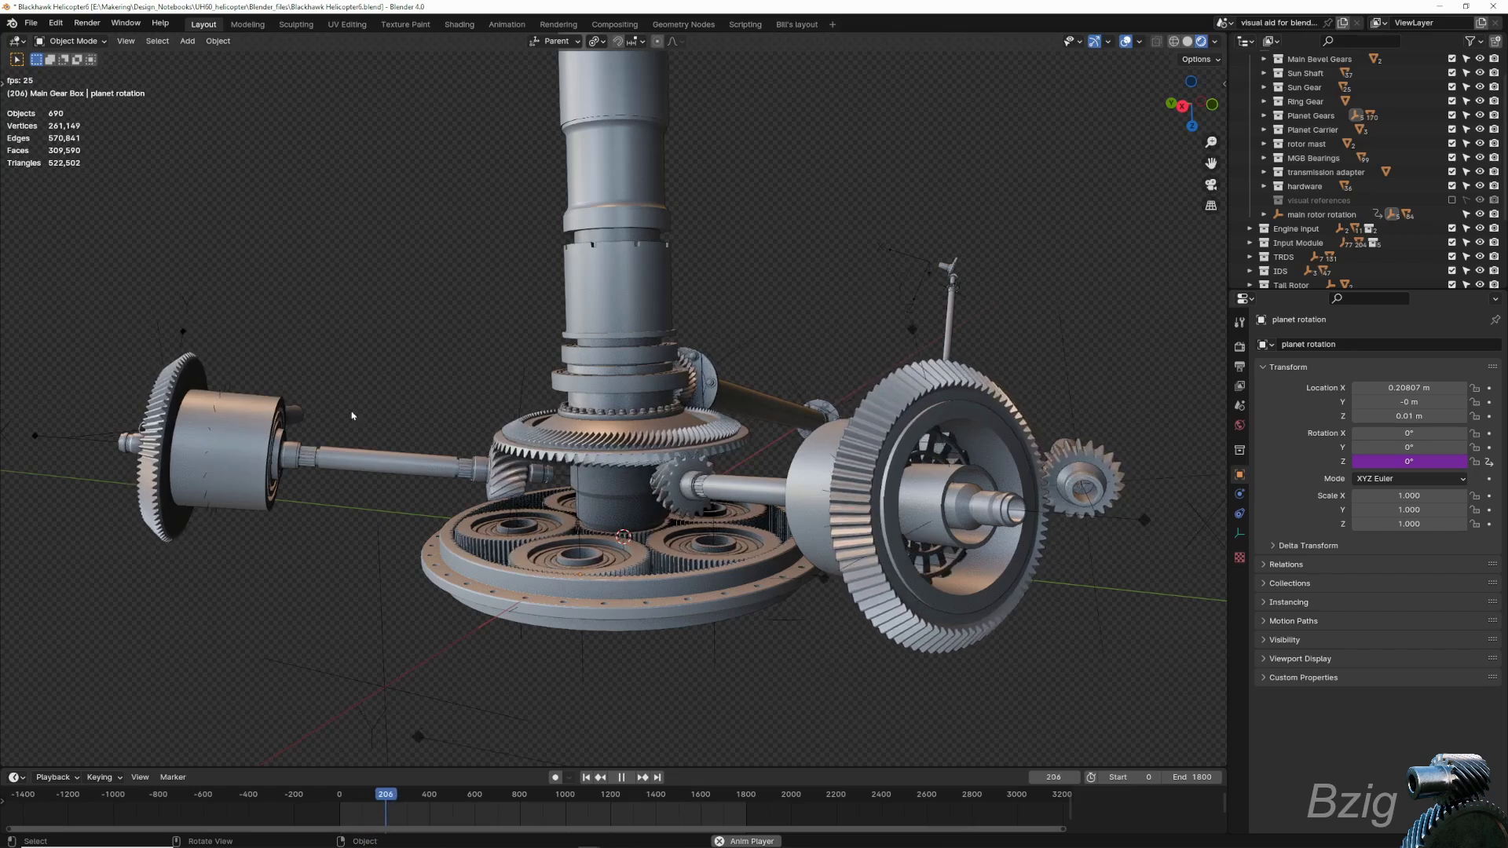
{"action": "left_click", "coordinate": [228, 448]}
{"action": "left_click", "coordinate": [798, 412], "text": "shift"}
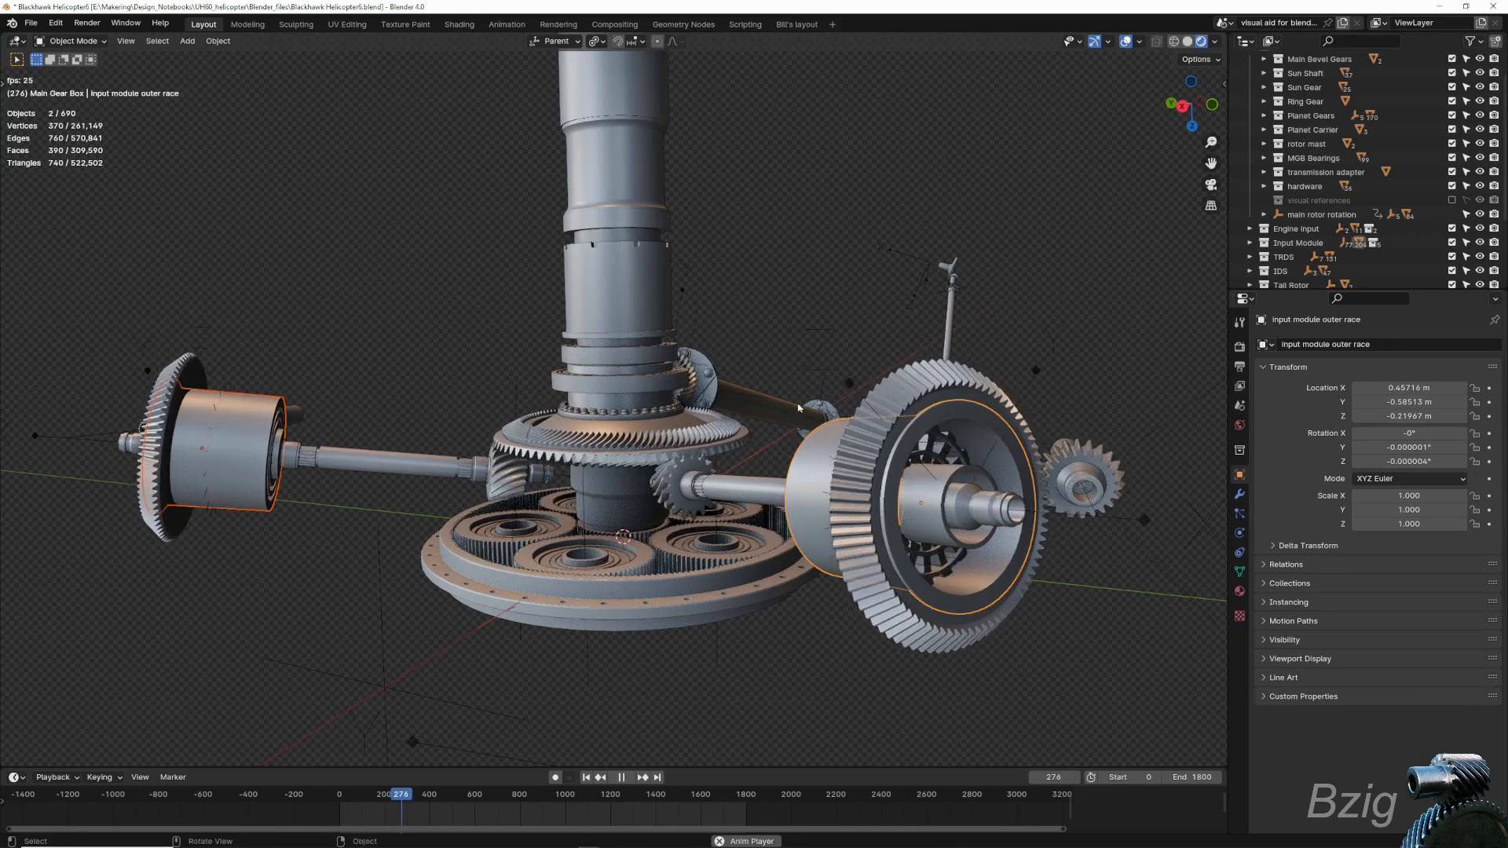
{"action": "key", "text": "KP_Decimal"}
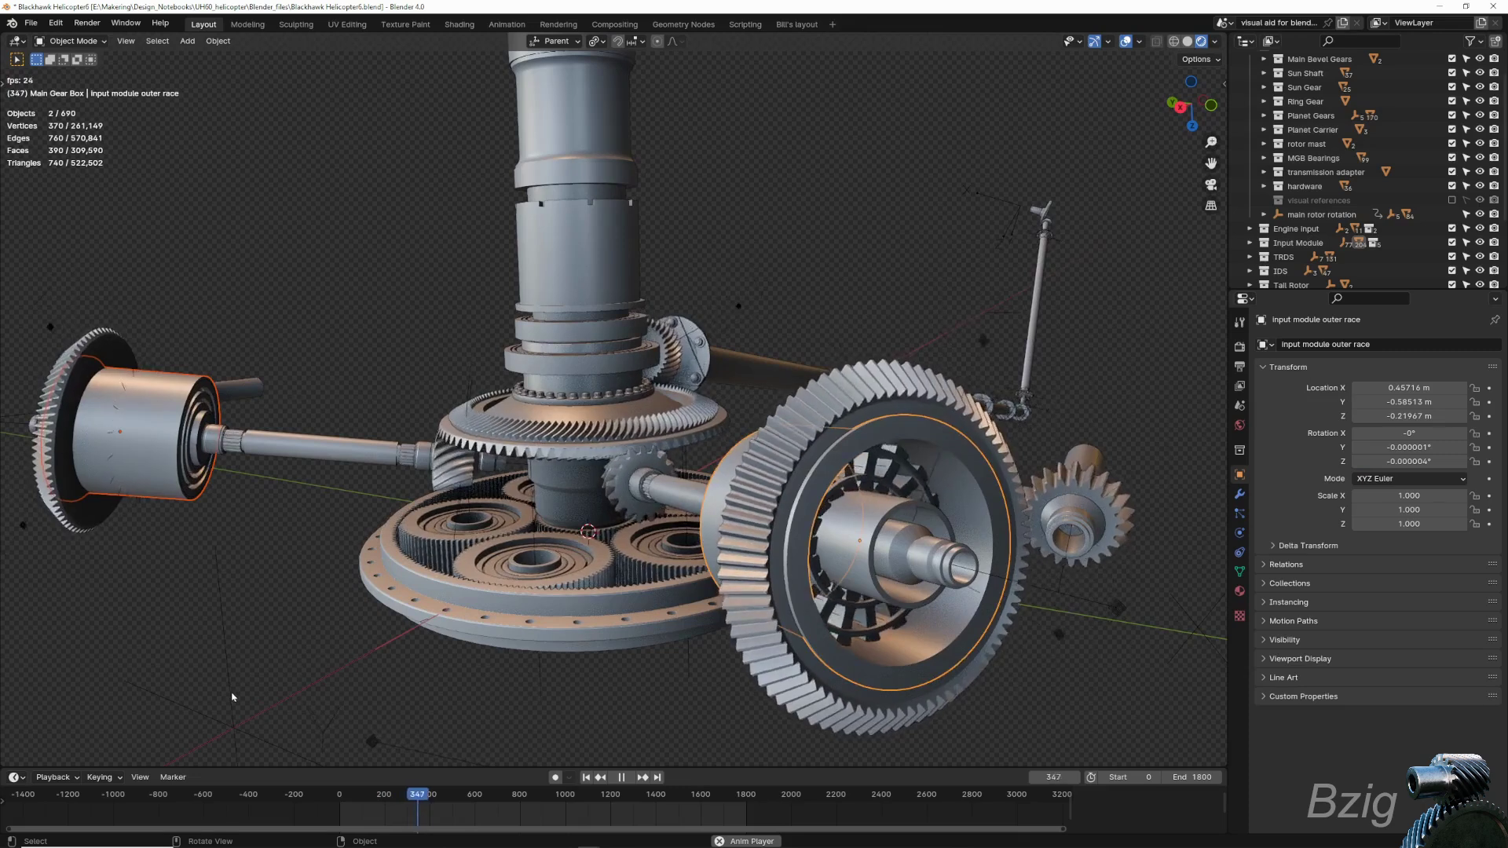
- Select the sprag rotation controller, then pause and resume playback to inspect it
{"action": "left_click", "coordinate": [232, 697]}
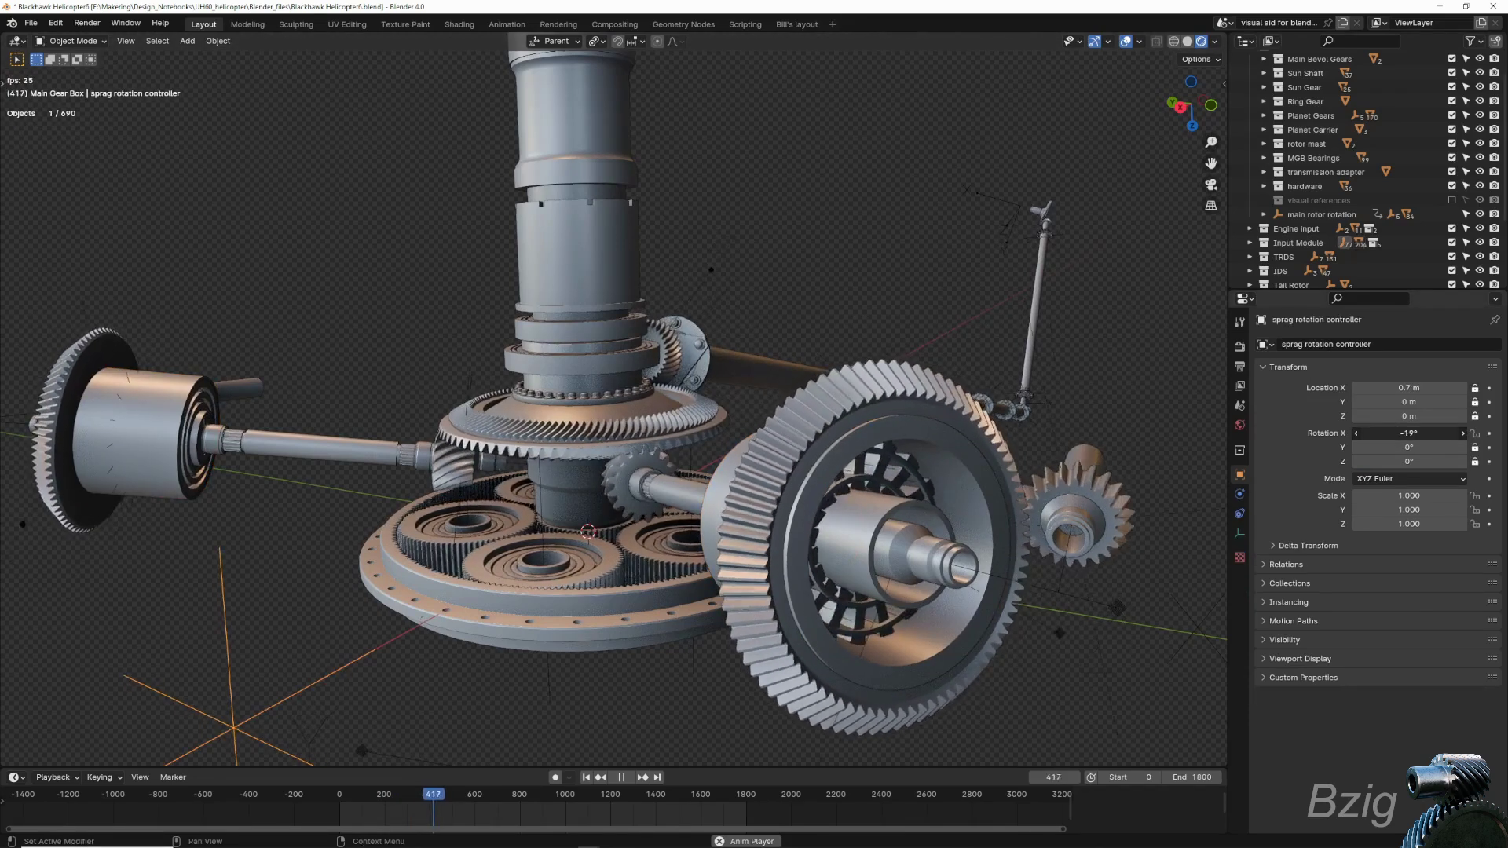
{"action": "key", "text": "space"}
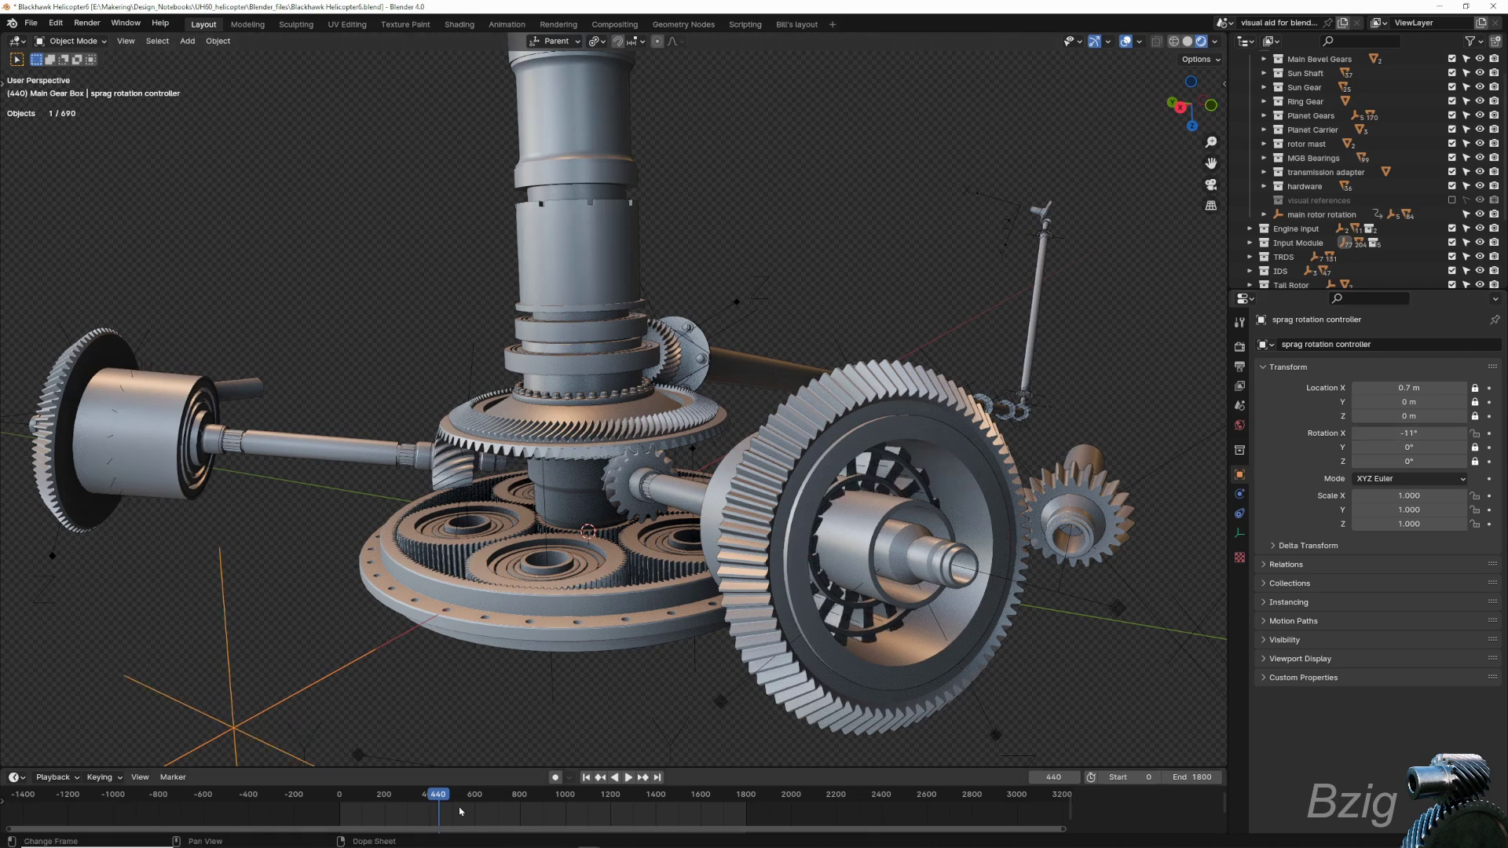
{"action": "key", "text": "space"}
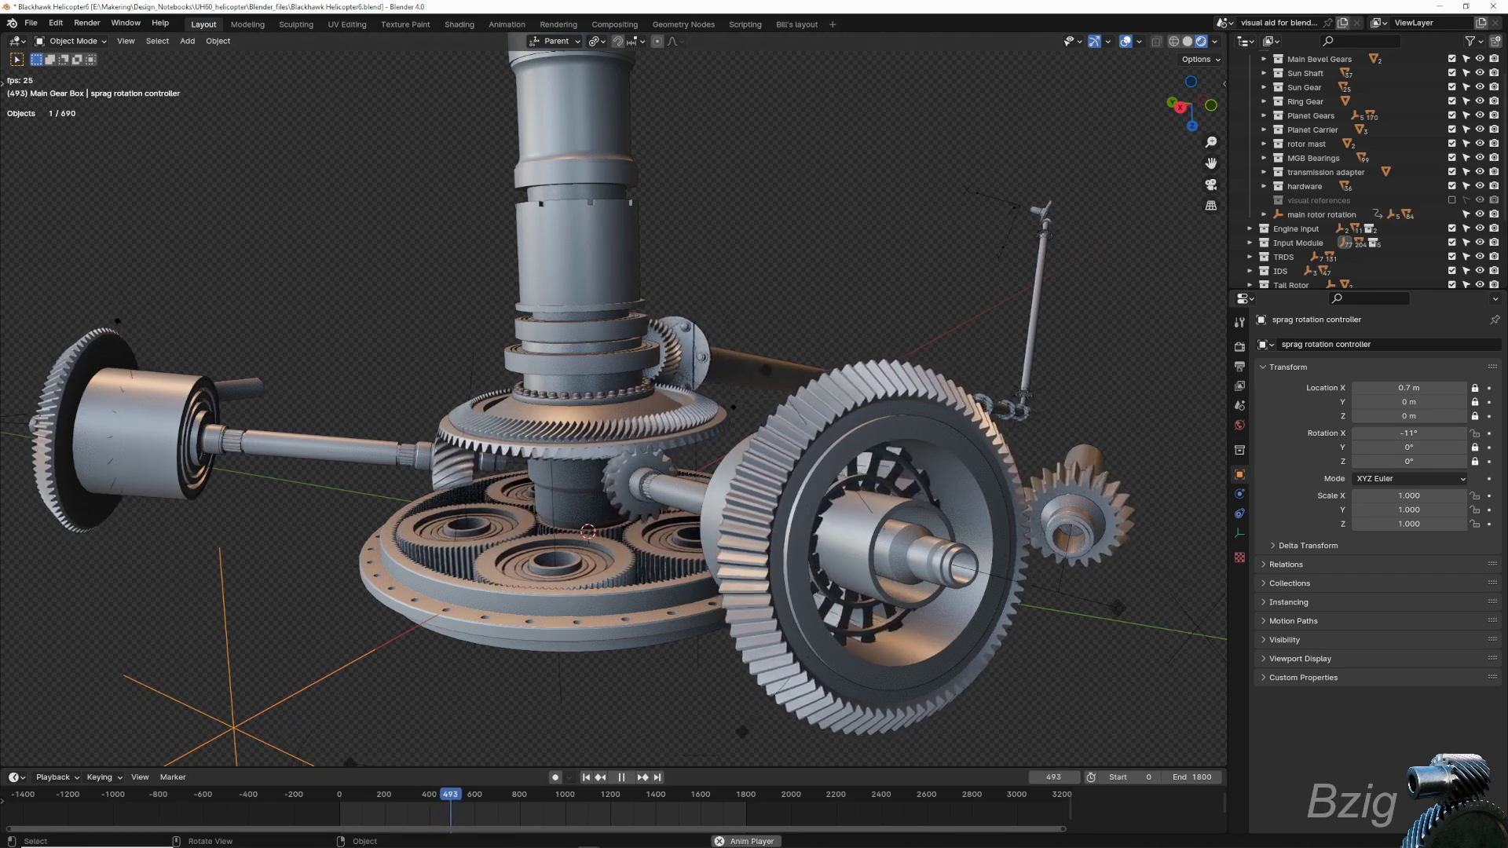